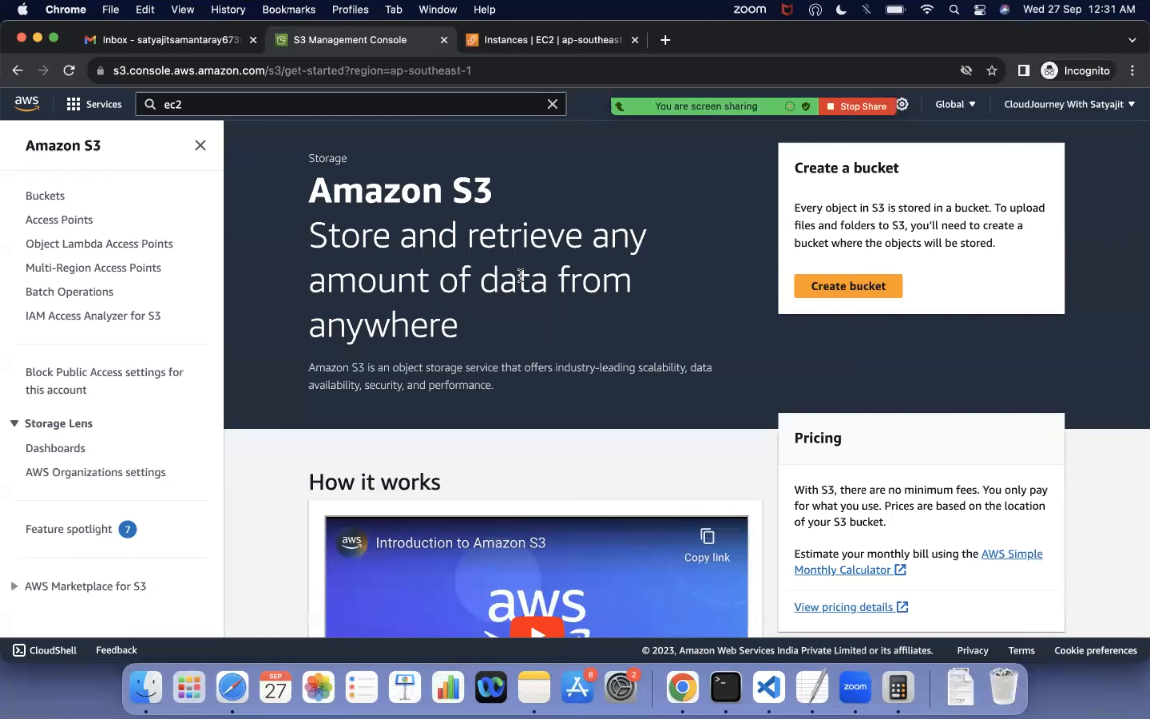
- Switch to the EC2 instances page and view the storage block devices of Public-Server-A
{"action": "left_click", "coordinate": [512, 37]}
{"action": "scroll", "coordinate": [261, 283], "scroll_direction": "down", "scroll_amount": 1}
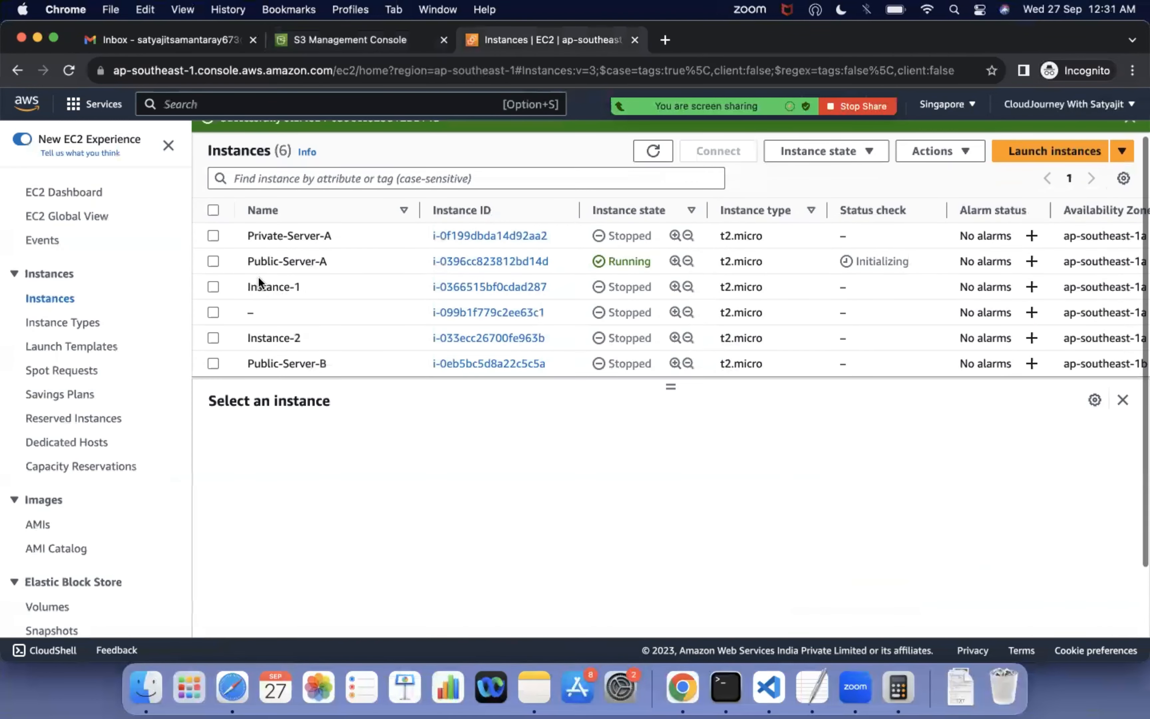
{"action": "left_click", "coordinate": [224, 262]}
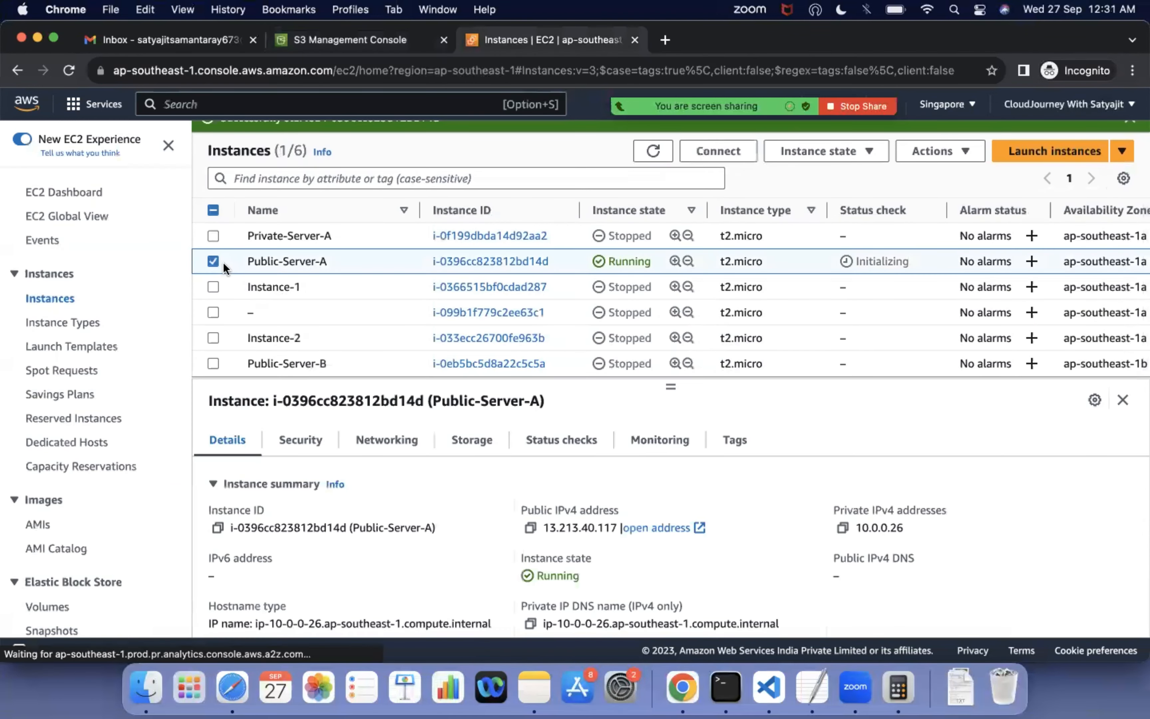
{"action": "left_click", "coordinate": [472, 439]}
{"action": "scroll", "coordinate": [489, 545], "scroll_direction": "down", "scroll_amount": 2}
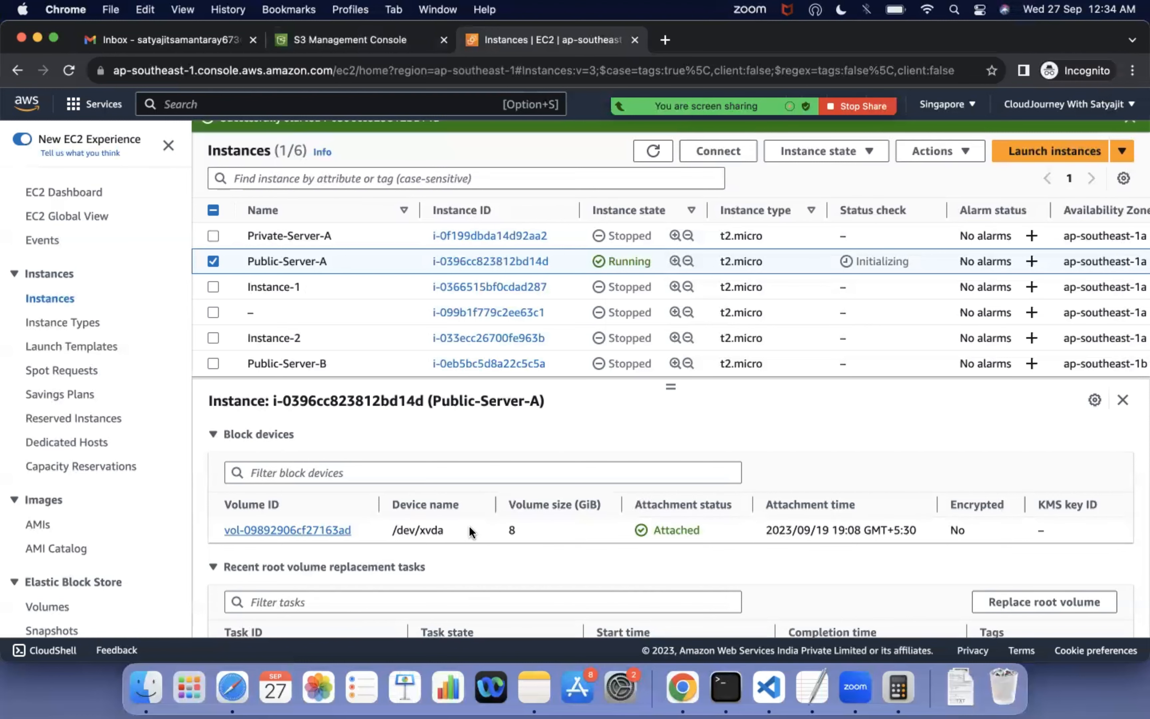
- Return to the S3 console, search the services for s3, open the bucket list and check its region choices
{"action": "left_click", "coordinate": [349, 40]}
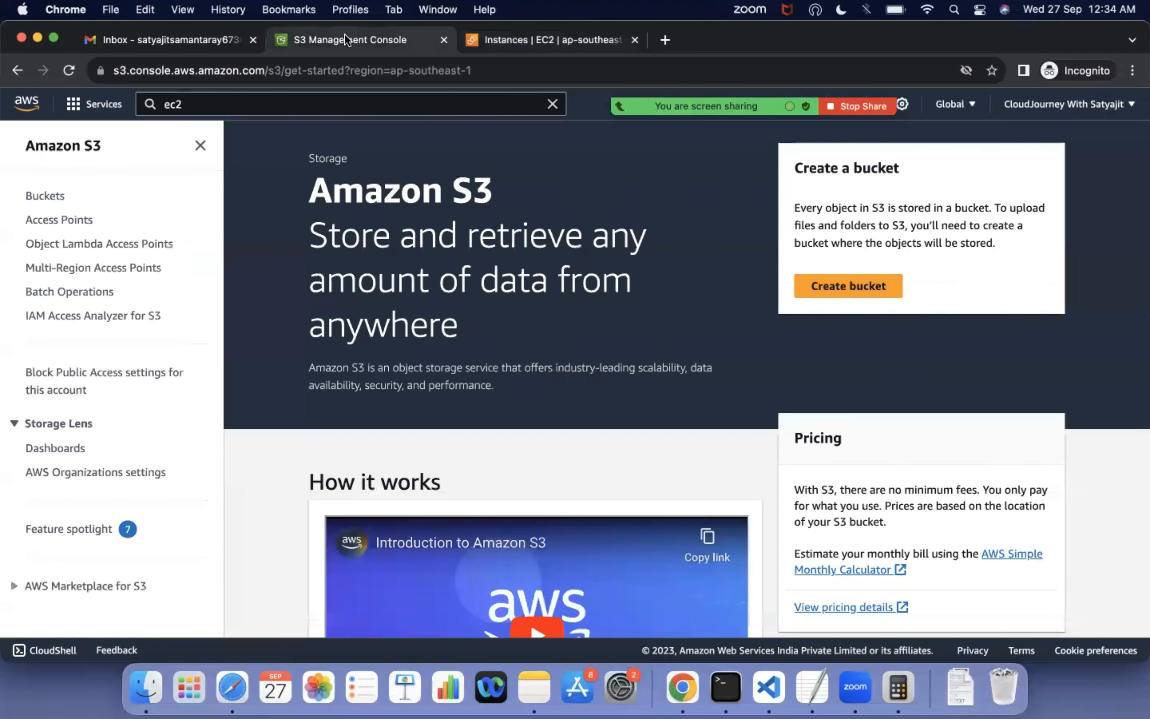
{"action": "left_click", "coordinate": [190, 103]}
{"action": "key", "text": "BackSpace"}
{"action": "key", "text": "BackSpace"}
{"action": "key", "text": "BackSpace"}
{"action": "type", "text": "s3"}
{"action": "left_click", "coordinate": [389, 258]}
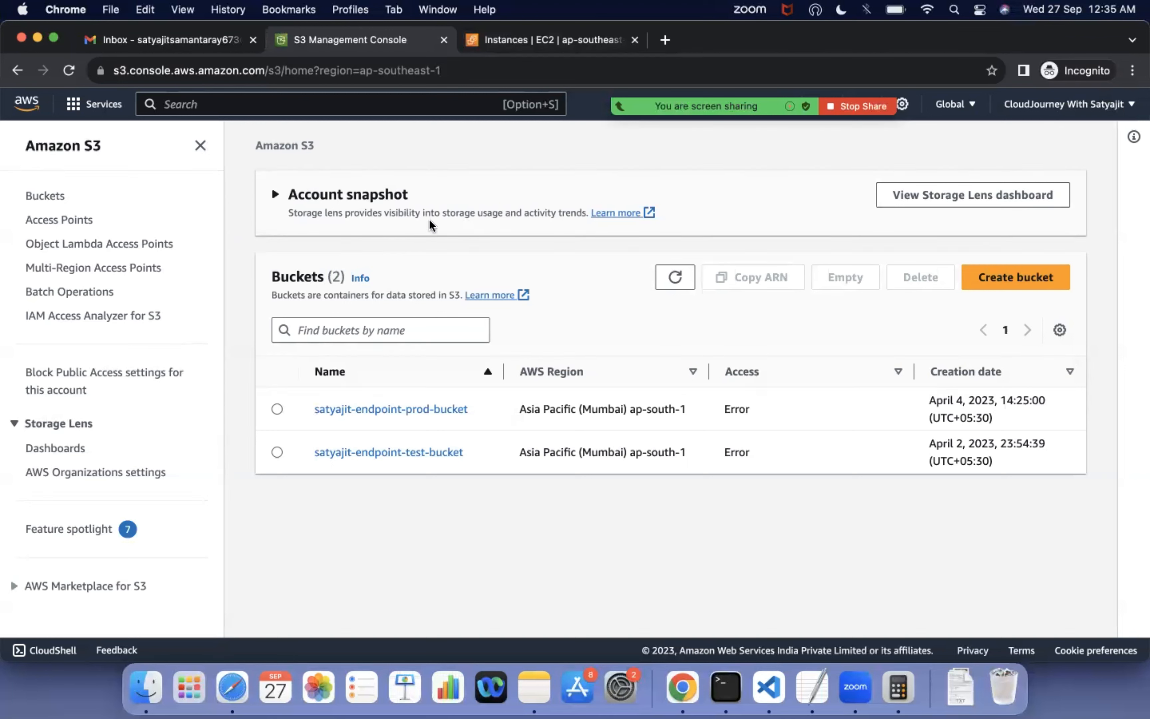
{"action": "left_click", "coordinate": [960, 114]}
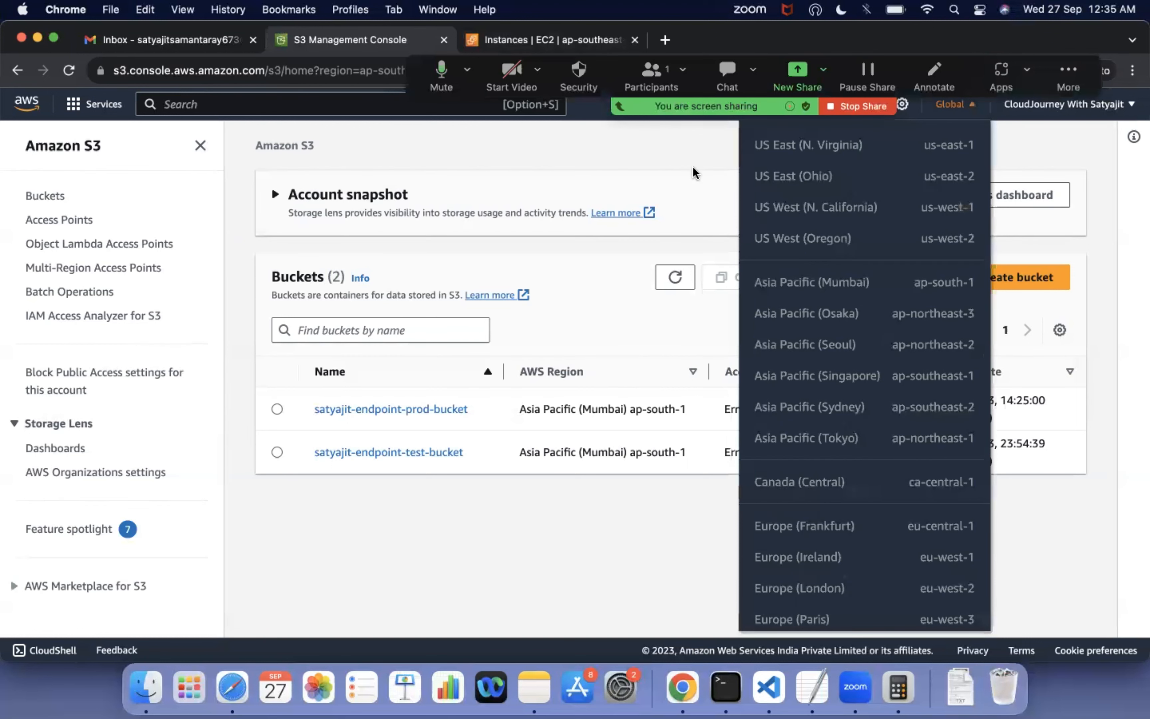
{"action": "left_click", "coordinate": [538, 196]}
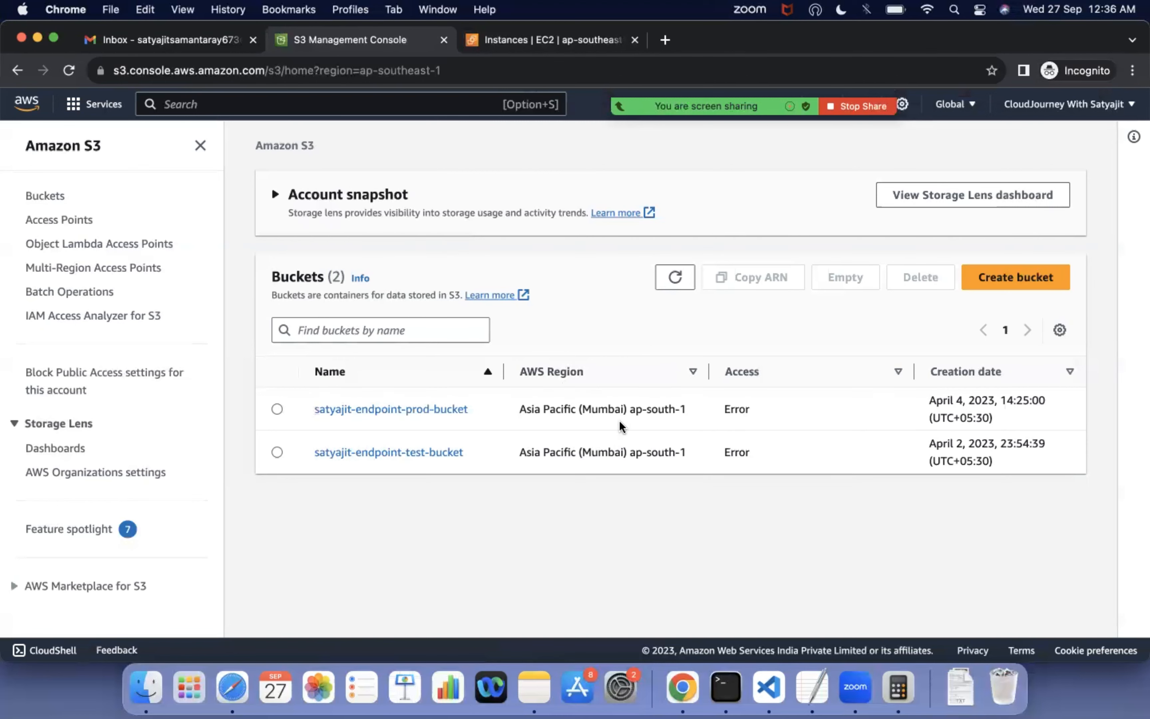
- Start creating a new S3 bucket and enter mybucket as its name
{"action": "left_click", "coordinate": [1018, 276]}
{"action": "left_click", "coordinate": [243, 334]}
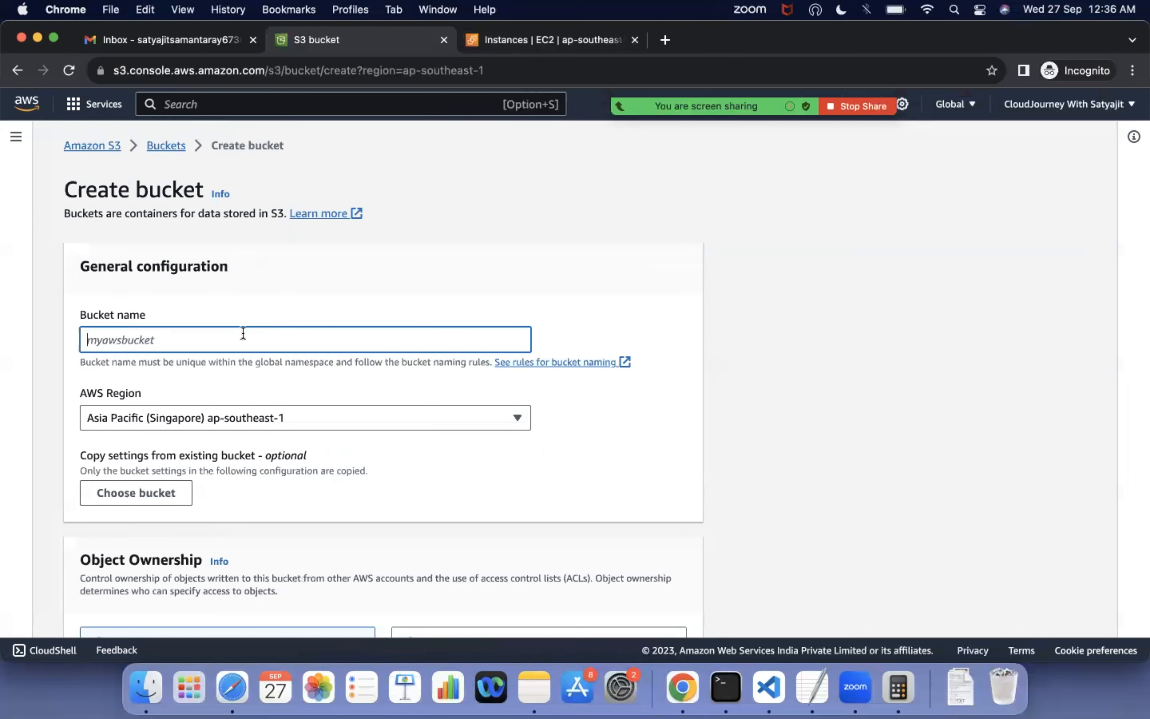
{"action": "type", "text": "mybucket"}
{"action": "key", "text": "BackSpace"}
{"action": "key", "text": "BackSpace"}
{"action": "key", "text": "BackSpace"}
{"action": "key", "text": "BackSpace"}
{"action": "type", "text": "cket"}
- Review the new bucket's object ownership, public access, versioning, tags and default encryption settings
{"action": "scroll", "coordinate": [207, 425], "scroll_direction": "down", "scroll_amount": 5}
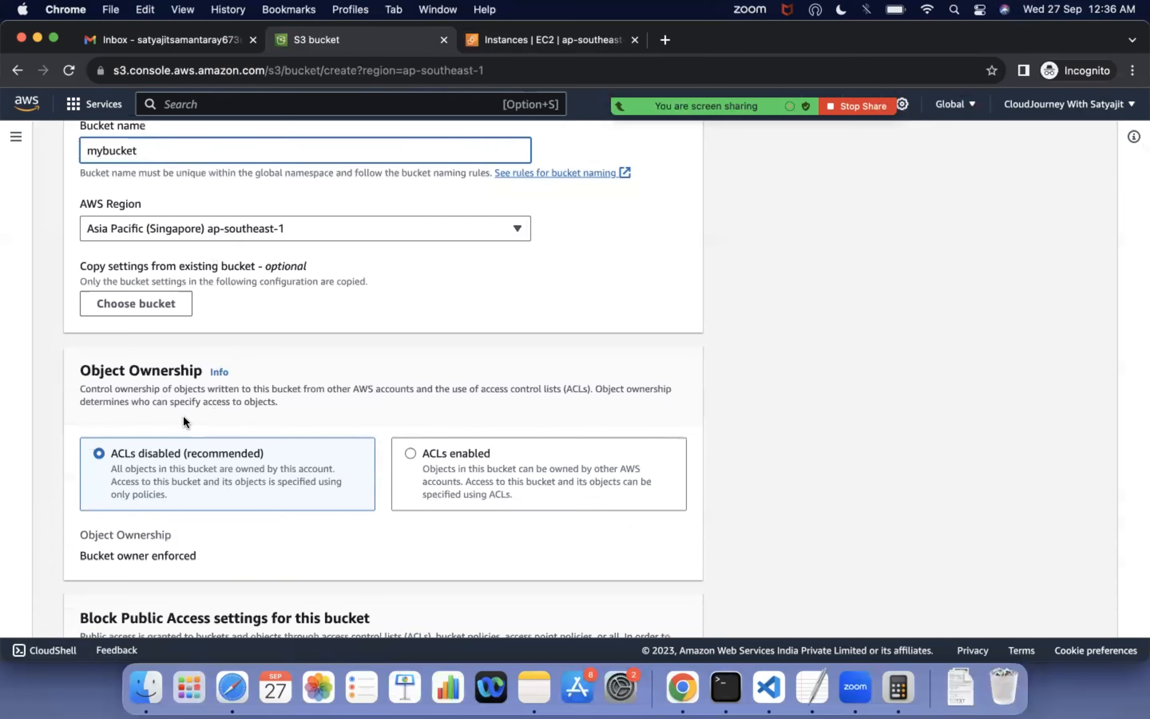
{"action": "scroll", "coordinate": [185, 420], "scroll_direction": "down", "scroll_amount": 8}
{"action": "scroll", "coordinate": [187, 423], "scroll_direction": "down", "scroll_amount": 1}
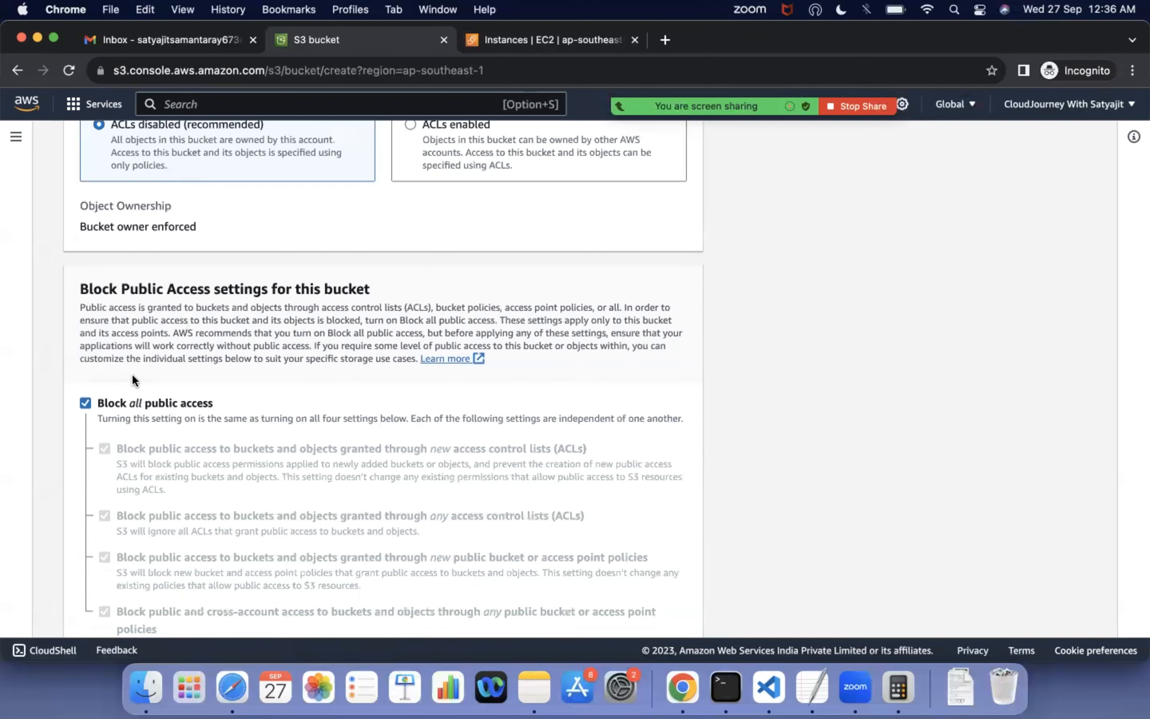
{"action": "scroll", "coordinate": [133, 379], "scroll_direction": "down", "scroll_amount": 10}
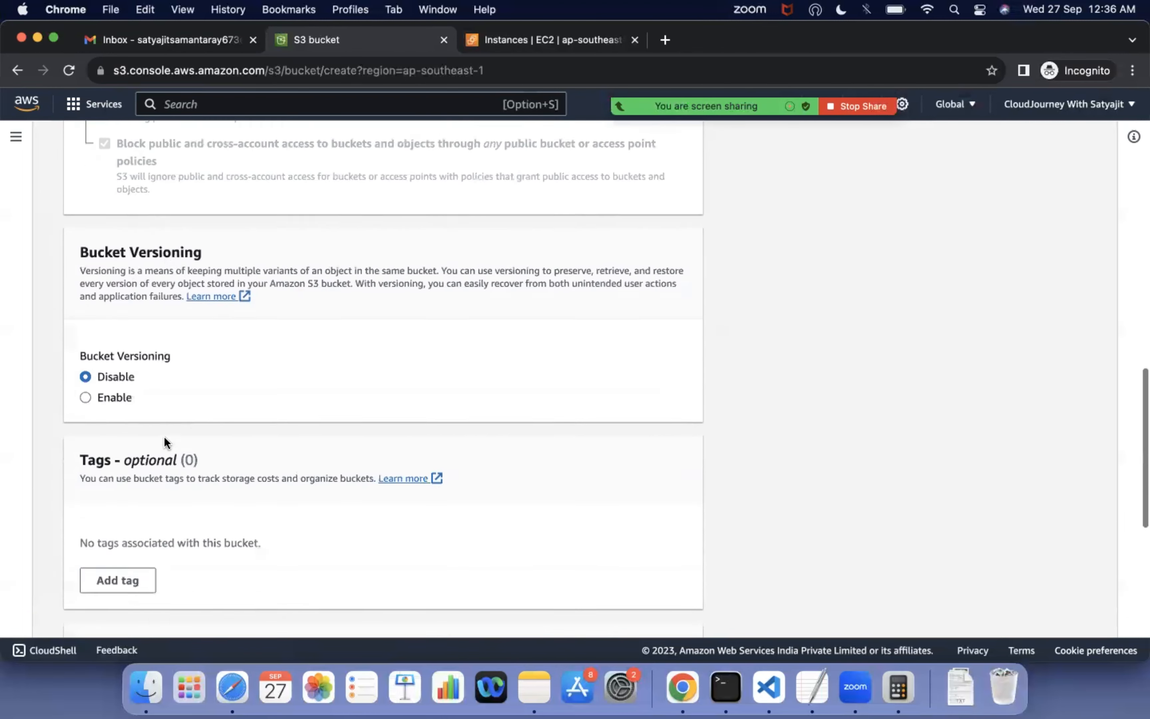
{"action": "scroll", "coordinate": [164, 437], "scroll_direction": "down", "scroll_amount": 8}
{"action": "scroll", "coordinate": [165, 437], "scroll_direction": "up", "scroll_amount": 2}
{"action": "scroll", "coordinate": [164, 437], "scroll_direction": "down", "scroll_amount": 4}
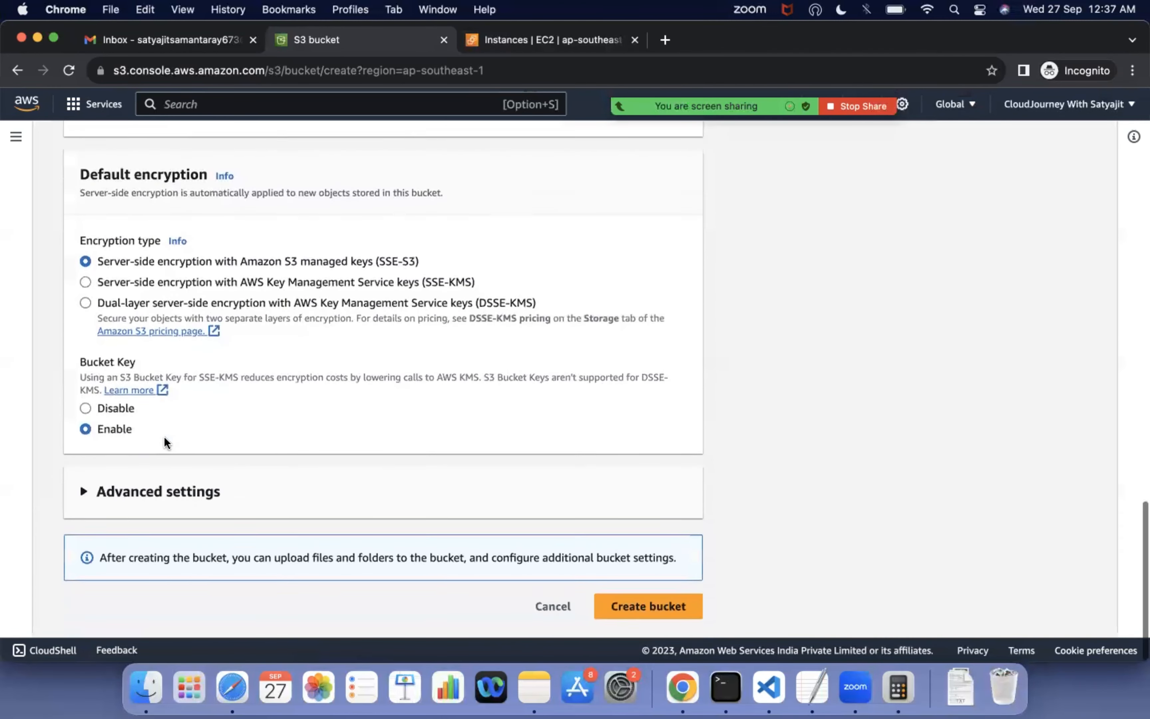
{"action": "scroll", "coordinate": [627, 605], "scroll_direction": "up", "scroll_amount": 1}
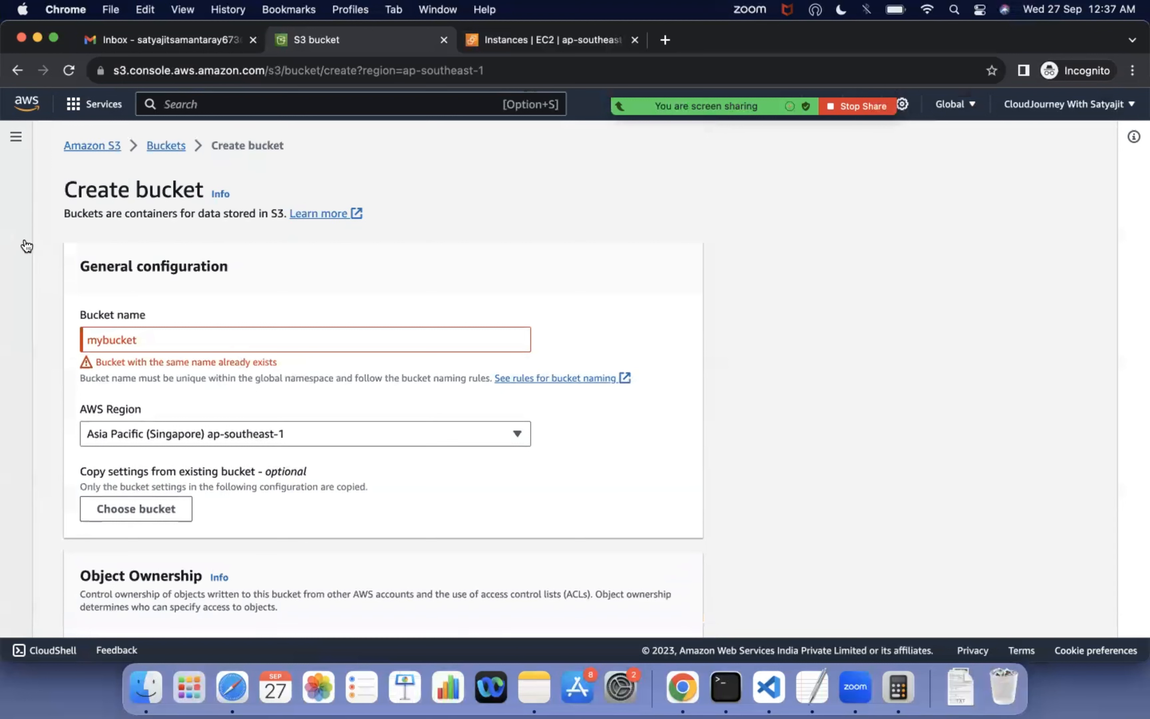
- Extend the bucket name to mybucket-testing-new, create the bucket with the default settings and refresh the bucket list
{"action": "left_click", "coordinate": [144, 339]}
{"action": "type", "text": "-"}
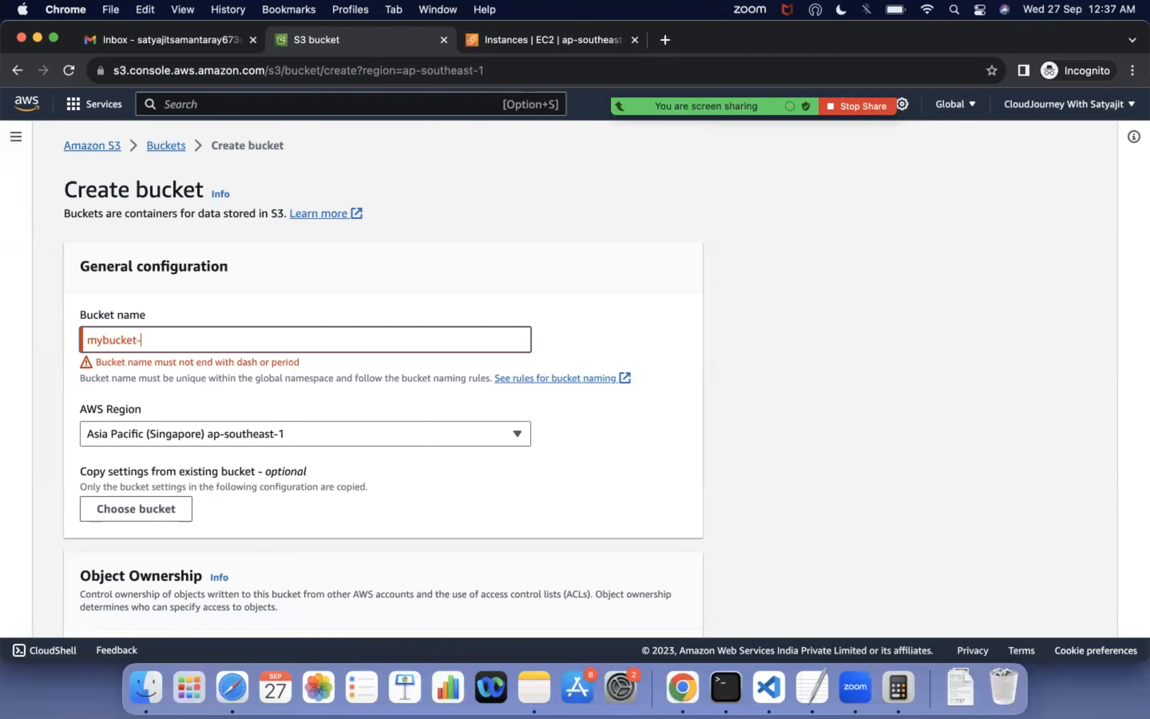
{"action": "type", "text": "testing"}
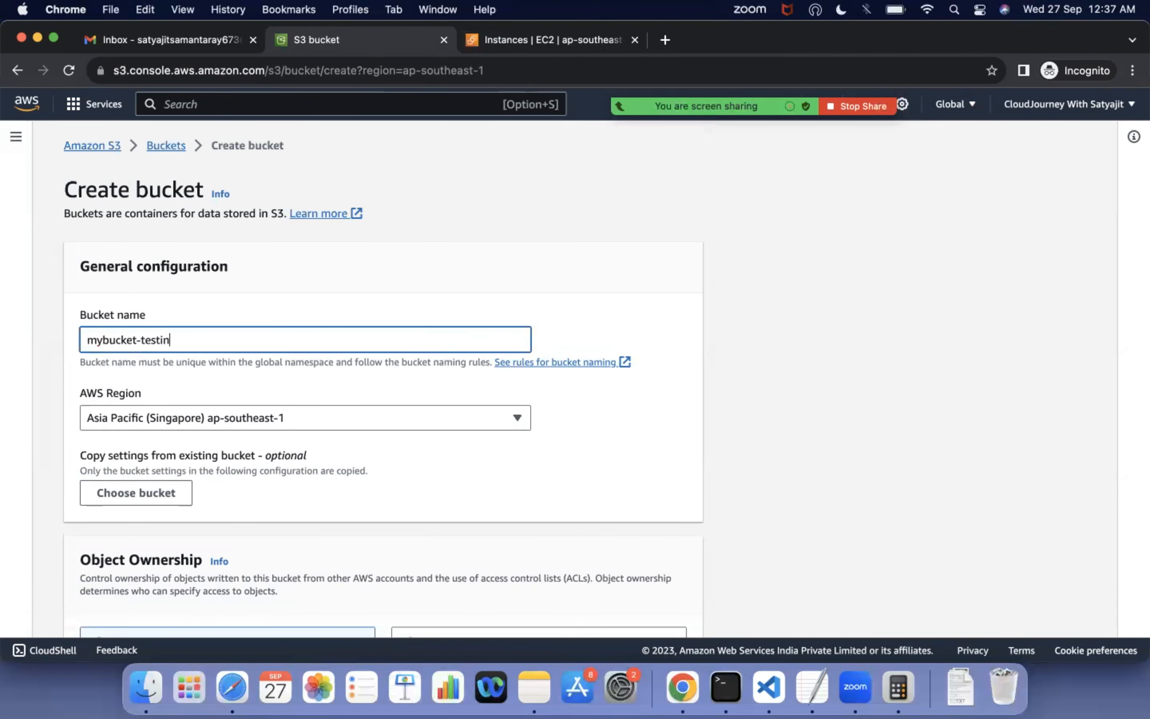
{"action": "type", "text": "-new"}
{"action": "scroll", "coordinate": [311, 273], "scroll_direction": "down", "scroll_amount": 15}
{"action": "scroll", "coordinate": [475, 526], "scroll_direction": "down", "scroll_amount": 5}
{"action": "left_click", "coordinate": [621, 609]}
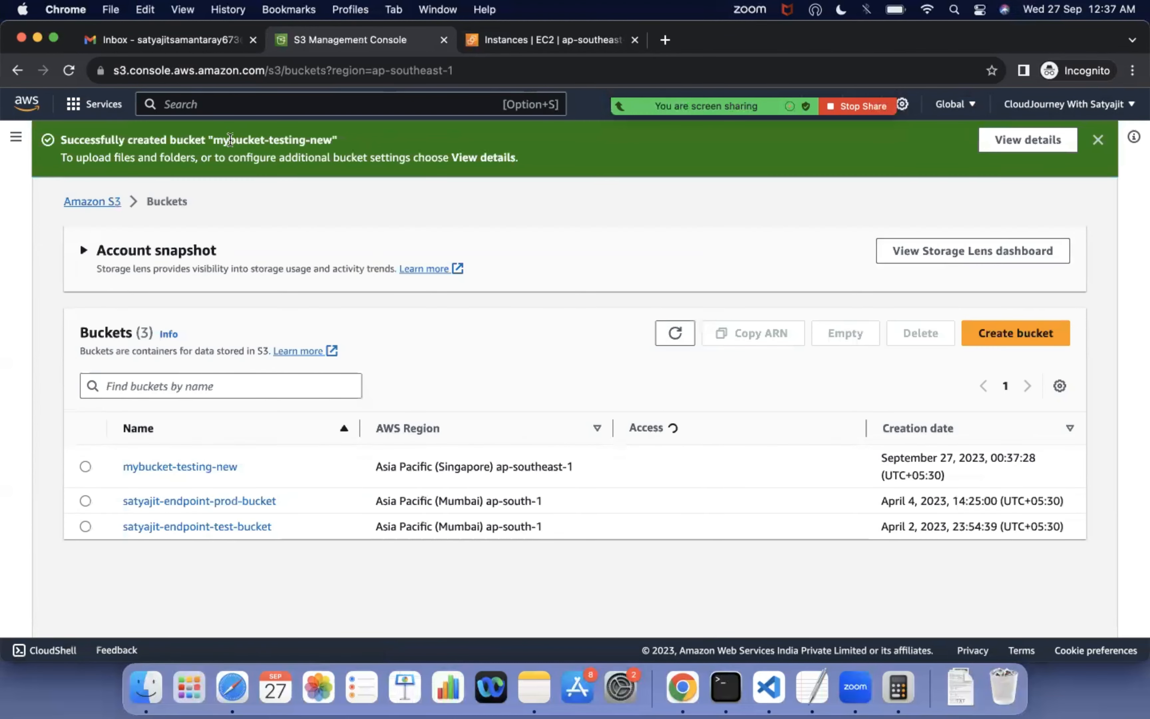
{"action": "left_click", "coordinate": [677, 332]}
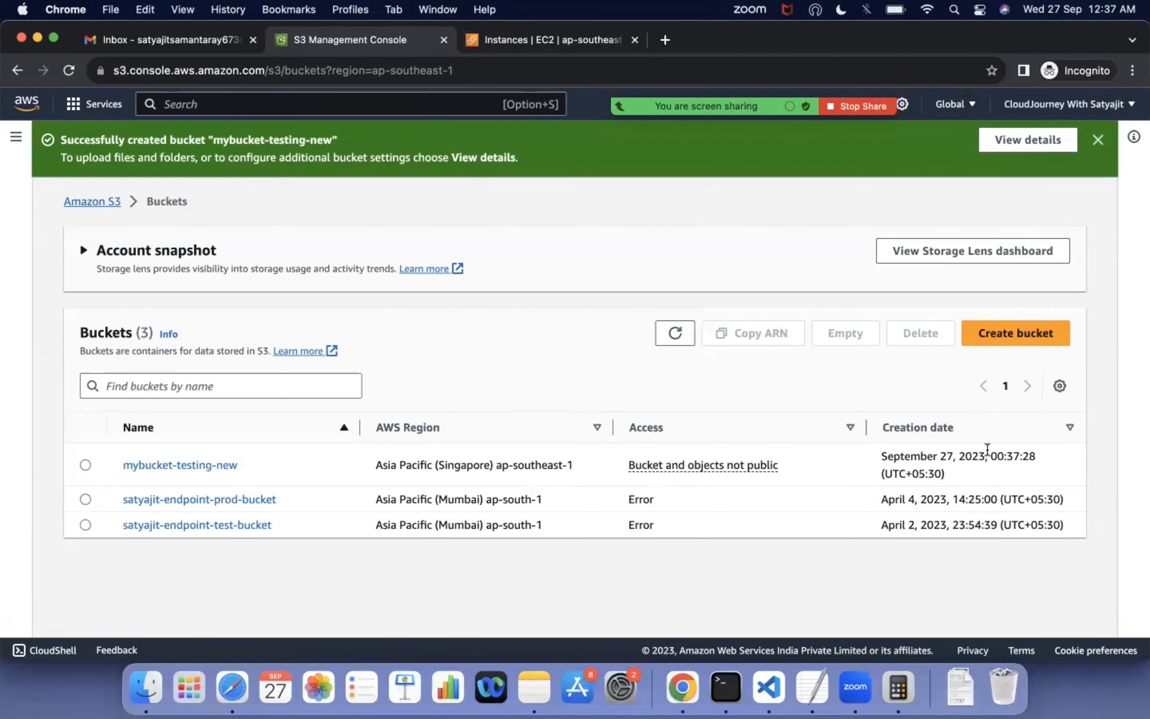
- Upload A.txt from the Desktop folder into the mybucket-testing-new bucket and close the upload status
{"action": "left_click", "coordinate": [205, 464]}
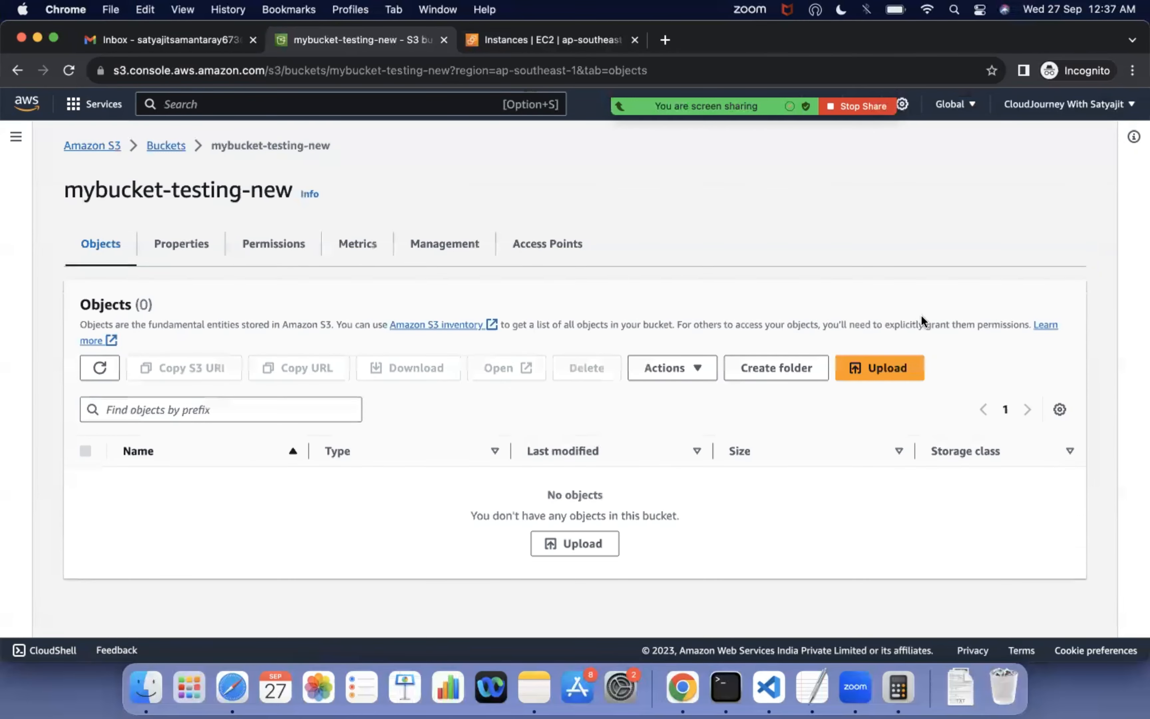
{"action": "left_click", "coordinate": [870, 370]}
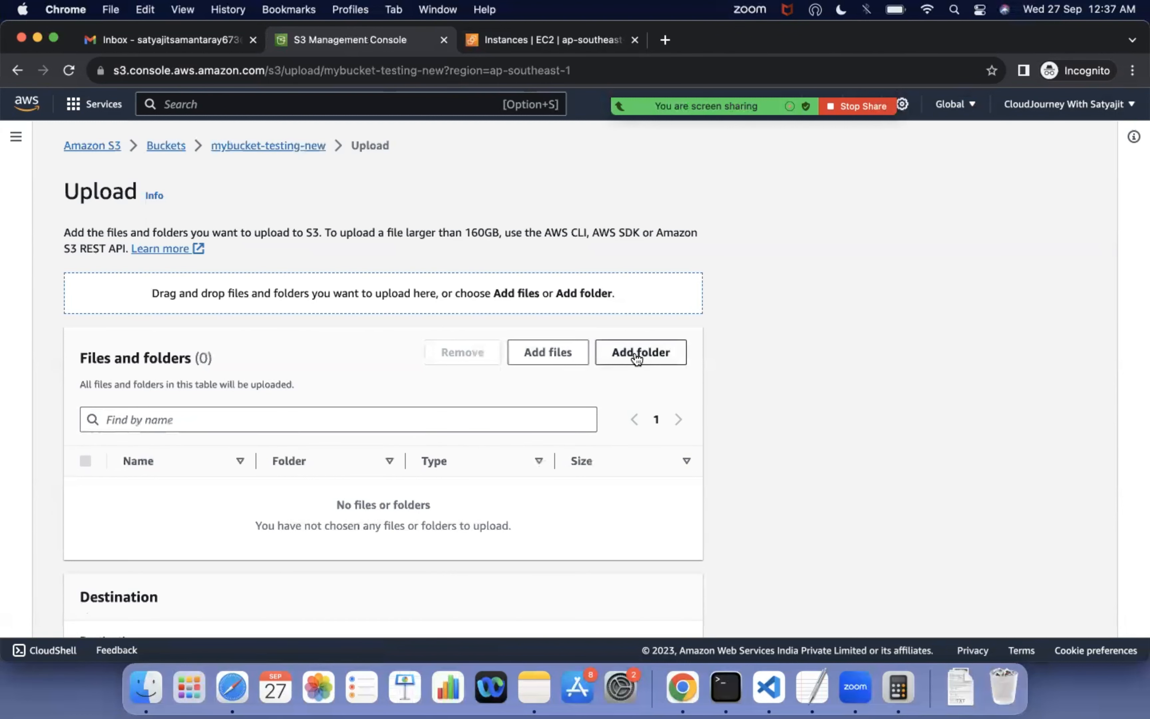
{"action": "left_click", "coordinate": [549, 355]}
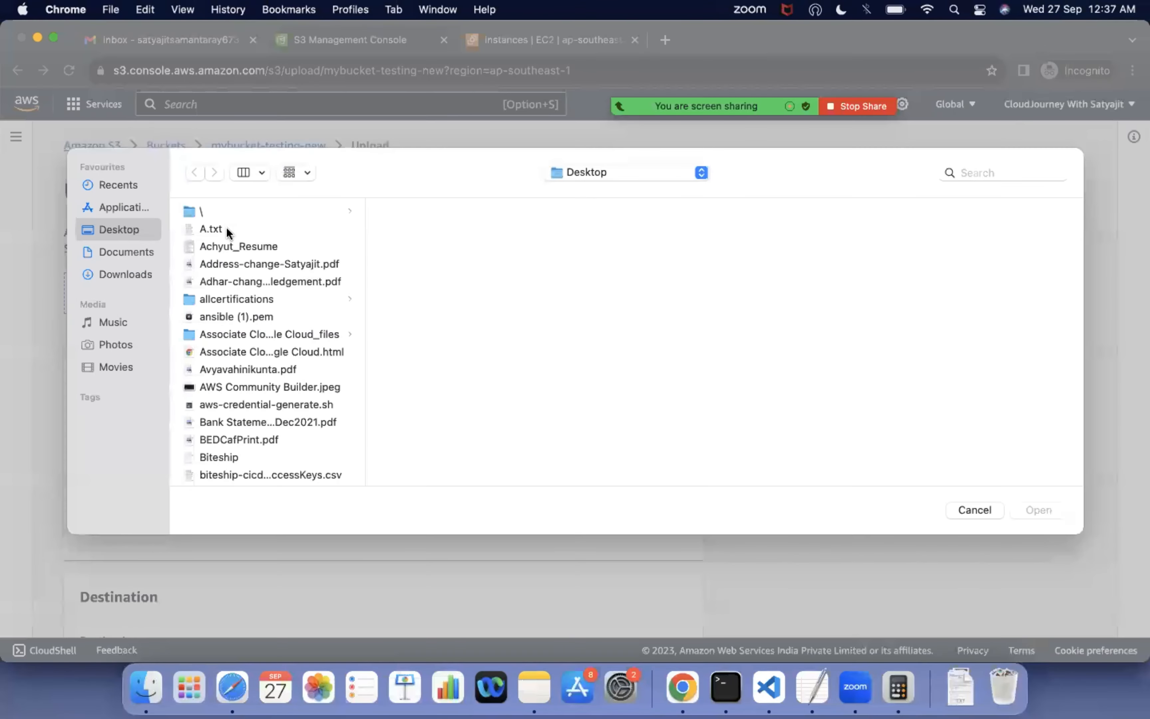
{"action": "left_click", "coordinate": [218, 228]}
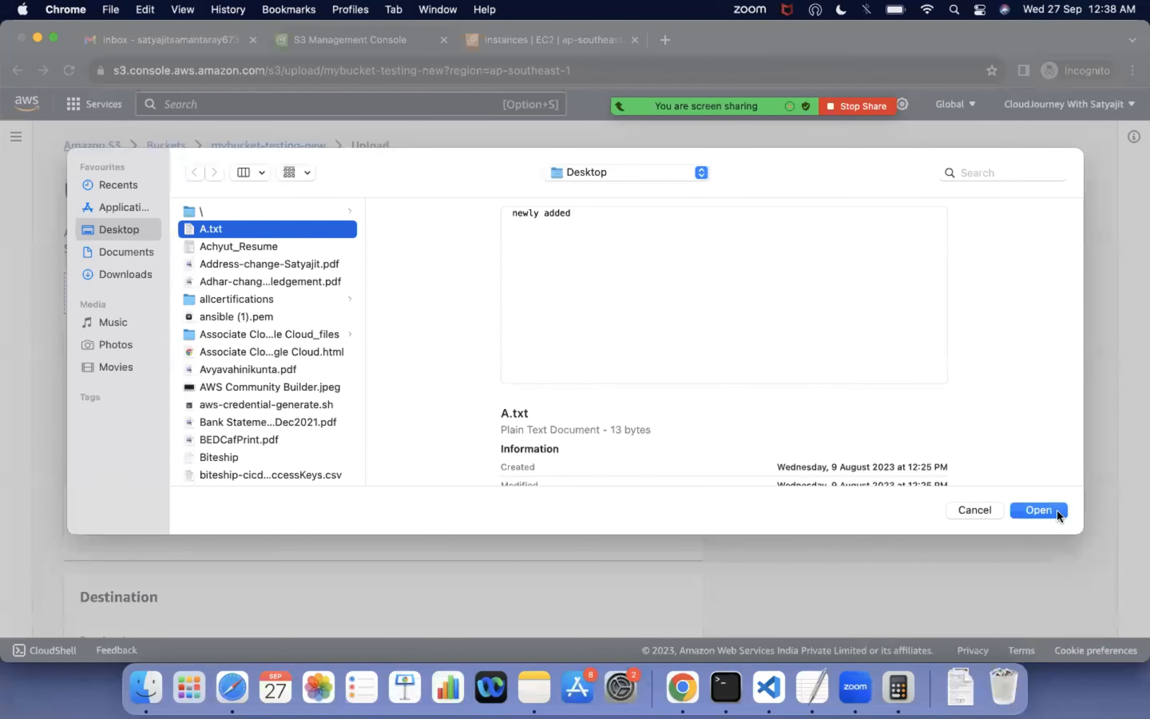
{"action": "left_click", "coordinate": [1039, 510]}
{"action": "scroll", "coordinate": [553, 470], "scroll_direction": "down", "scroll_amount": 5}
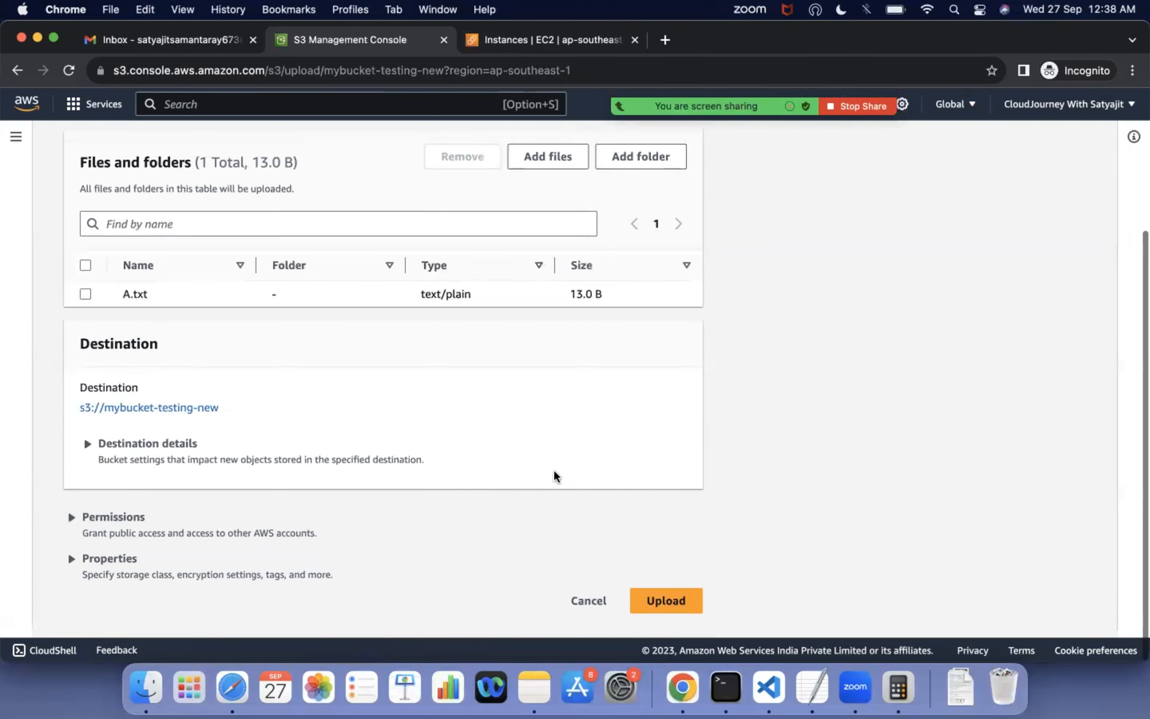
{"action": "left_click", "coordinate": [661, 599]}
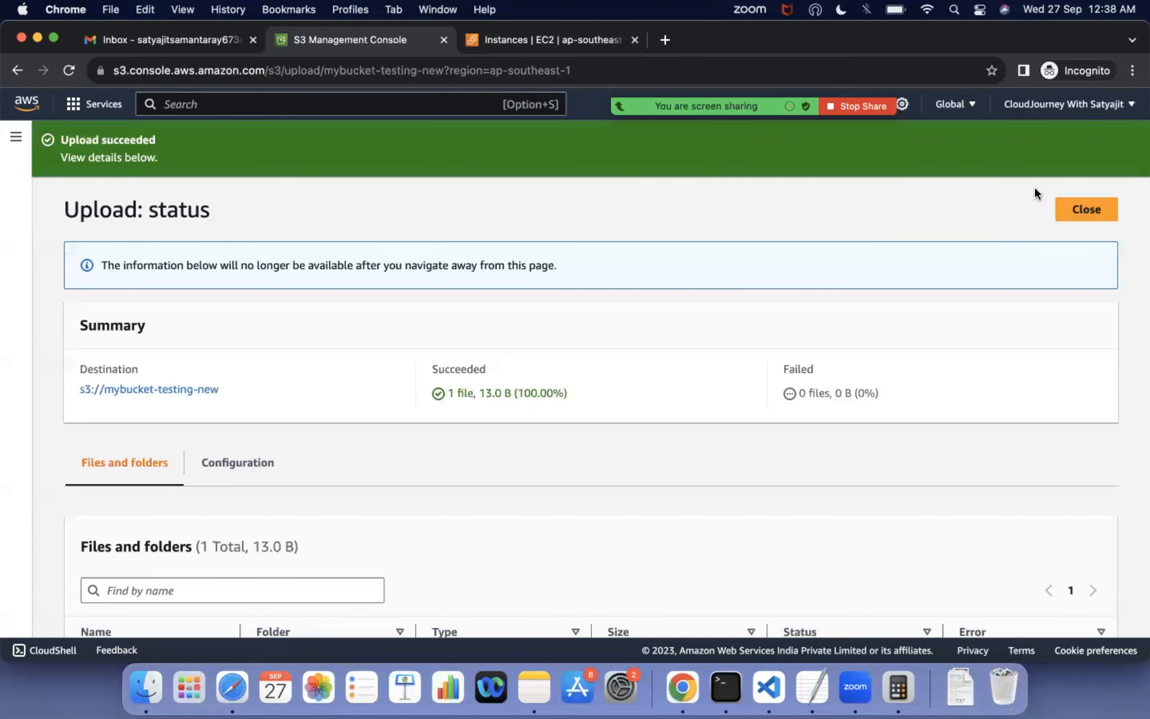
{"action": "left_click", "coordinate": [1079, 222]}
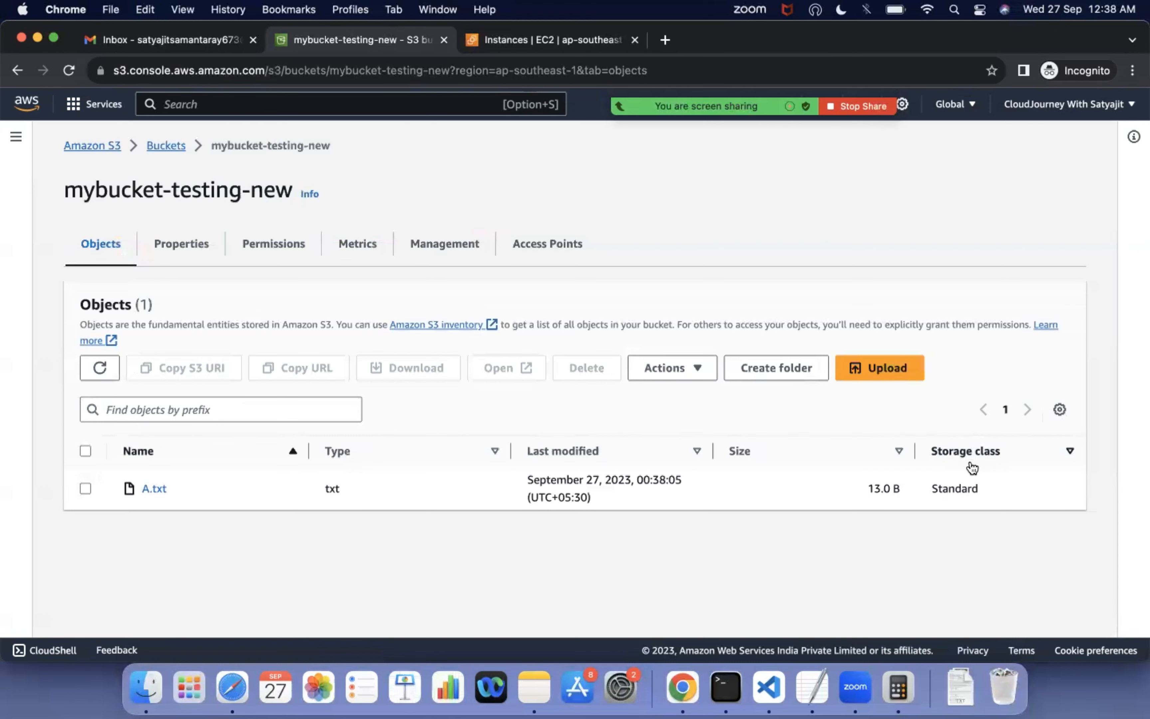
- Open the A.txt object's details, go back to the bucket list, and reopen A.txt from mybucket-testing-new
{"action": "left_click", "coordinate": [161, 489]}
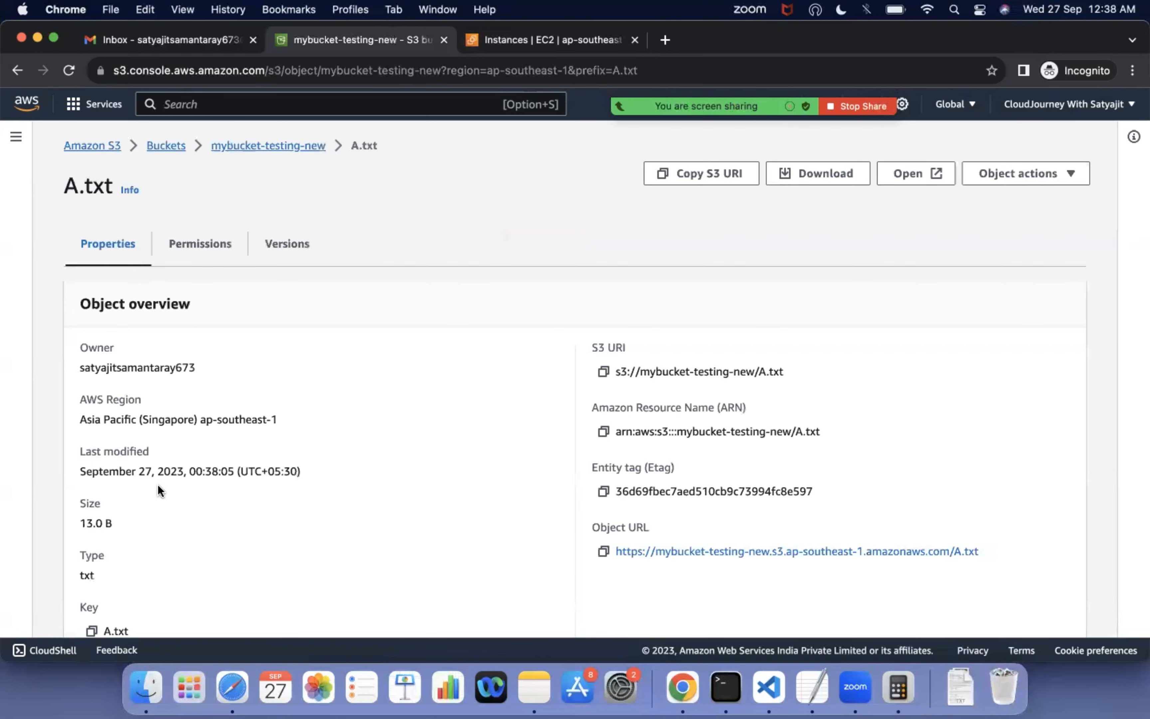
{"action": "mouse_move", "coordinate": [717, 108]}
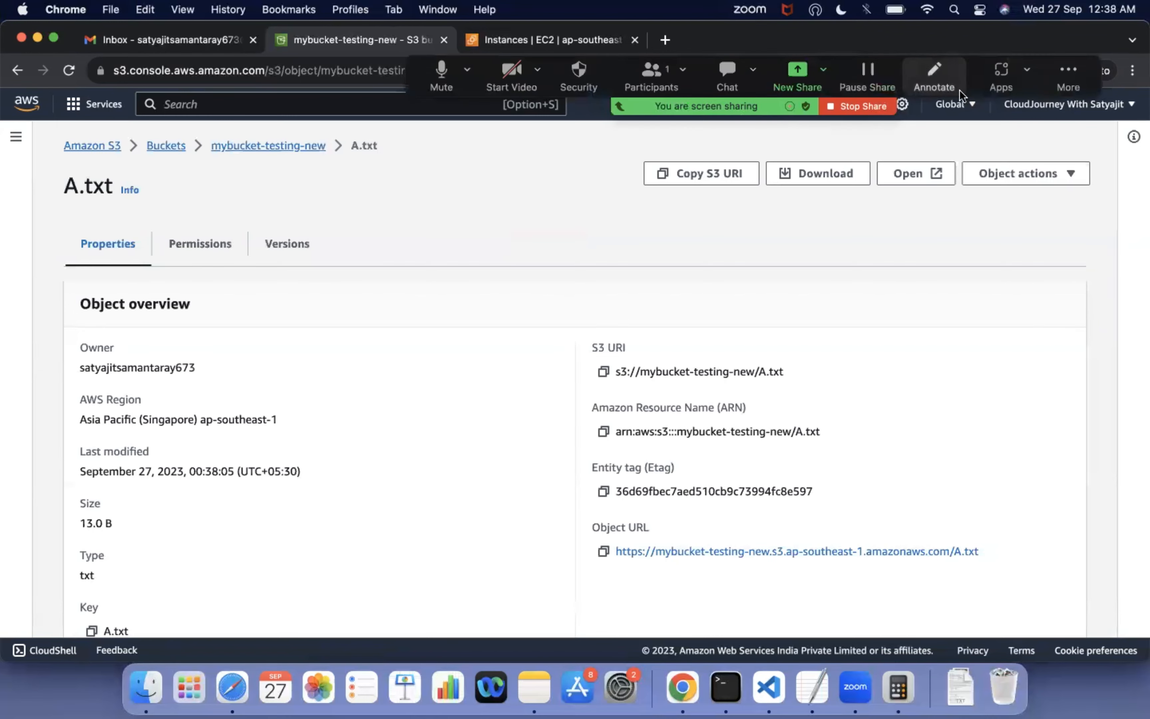
{"action": "left_click", "coordinate": [1065, 70]}
{"action": "left_click", "coordinate": [990, 116]}
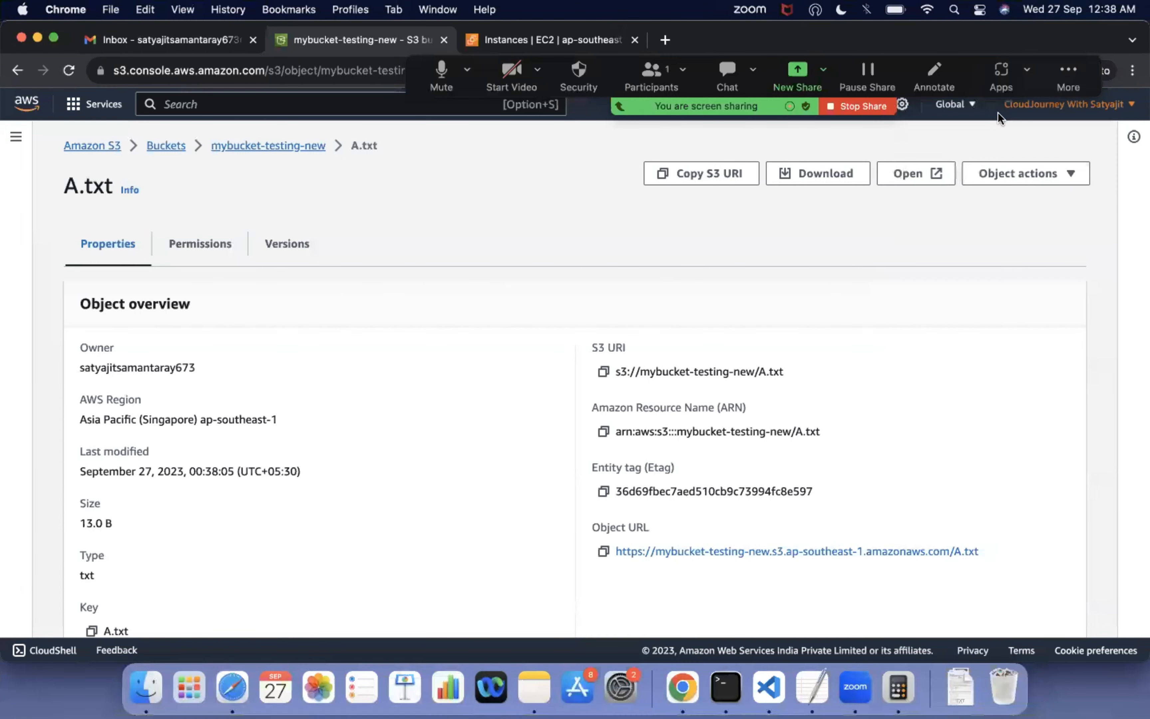
{"action": "left_click", "coordinate": [169, 148]}
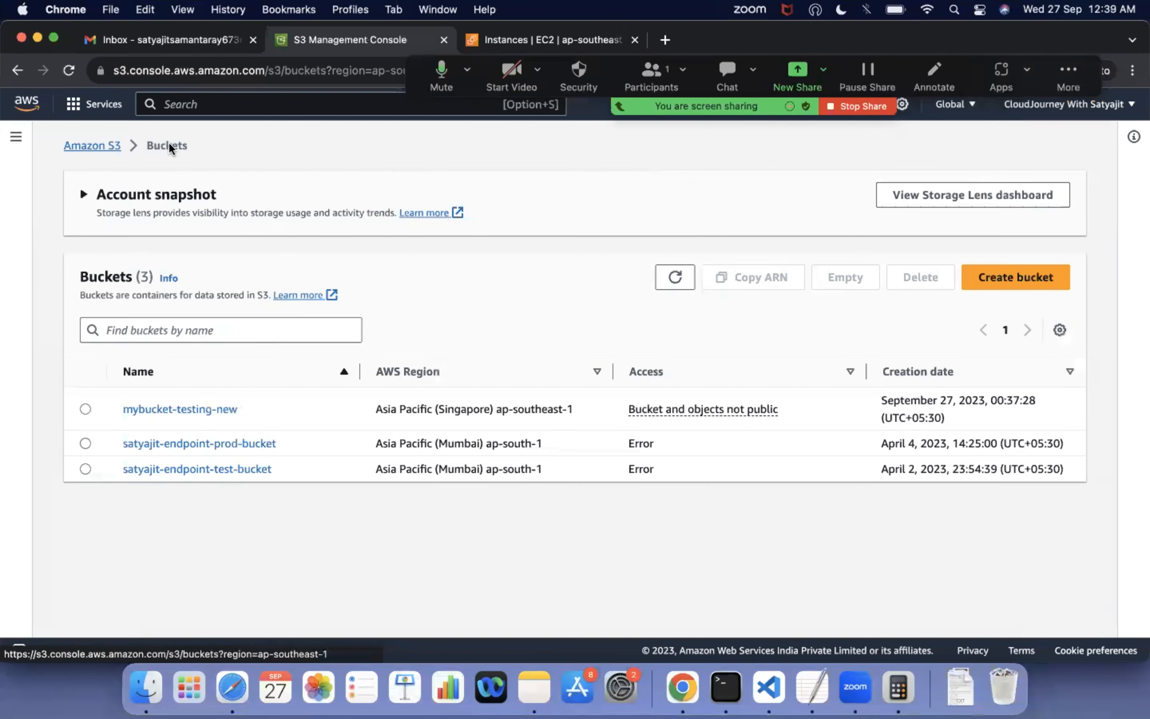
{"action": "left_click", "coordinate": [190, 409]}
{"action": "left_click", "coordinate": [153, 487]}
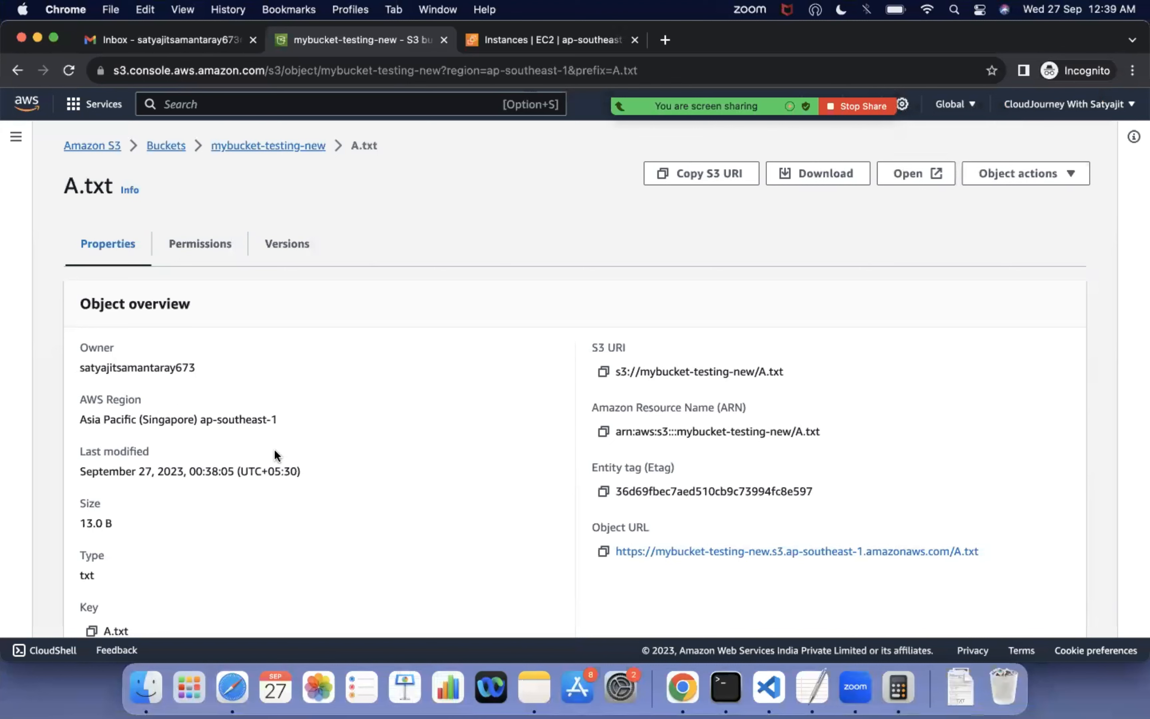
- Try to open A.txt in the browser through its object URL and return to the object's details
{"action": "scroll", "coordinate": [657, 443], "scroll_direction": "down", "scroll_amount": 2}
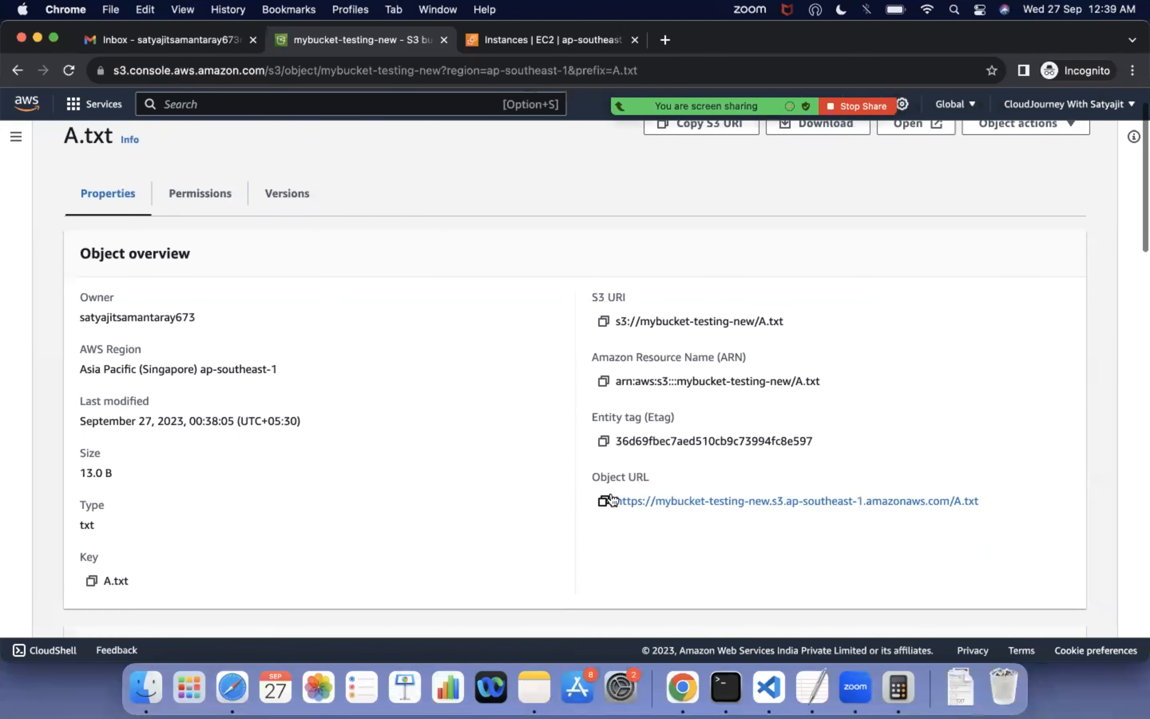
{"action": "left_click", "coordinate": [730, 500]}
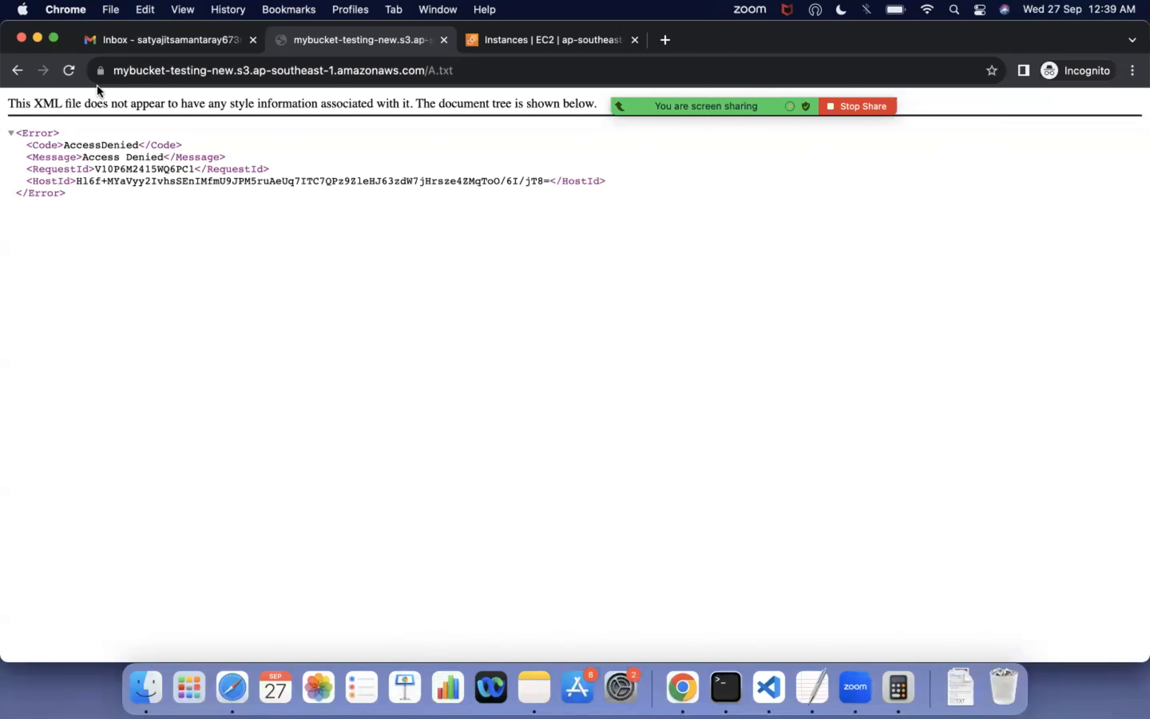
{"action": "left_click", "coordinate": [18, 71]}
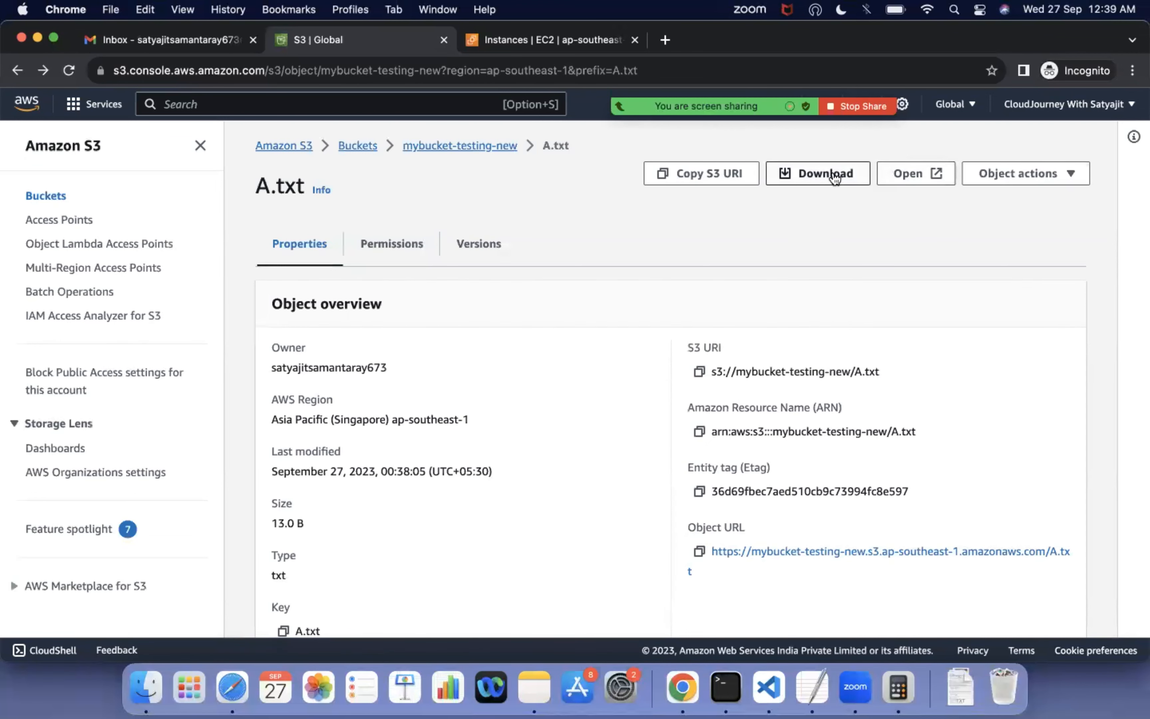
- Start a download of A.txt, cancel saving it, and open the object's contents from the console instead
{"action": "left_click", "coordinate": [806, 174]}
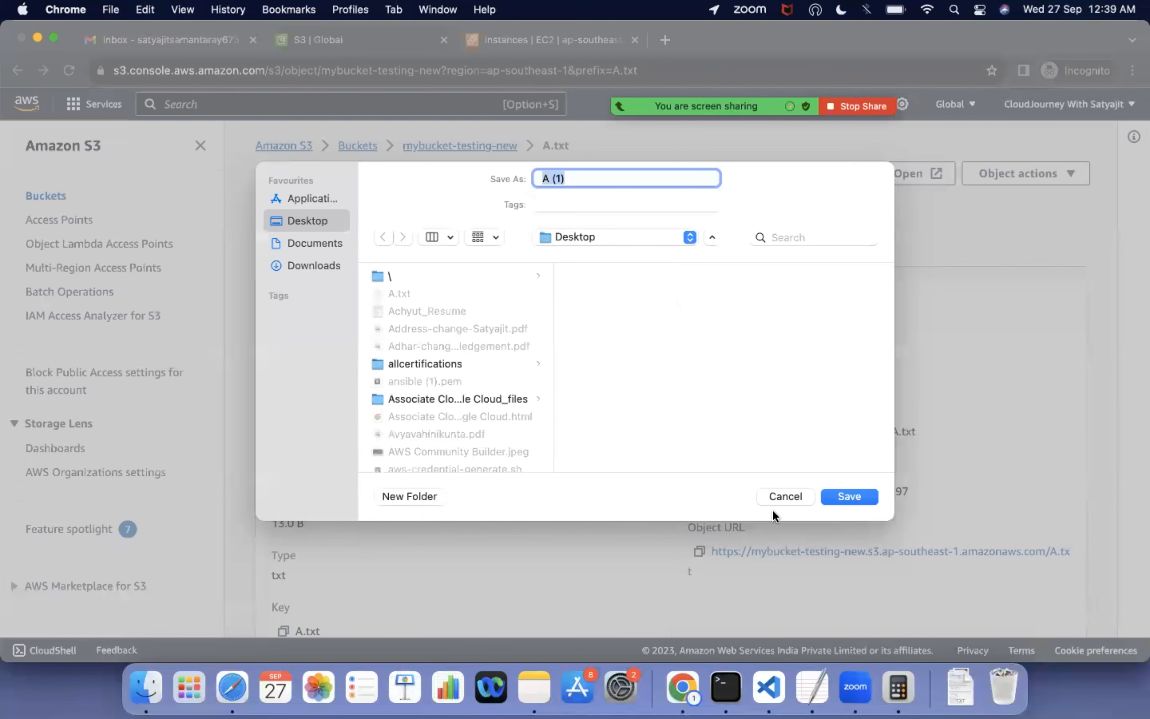
{"action": "left_click", "coordinate": [775, 497]}
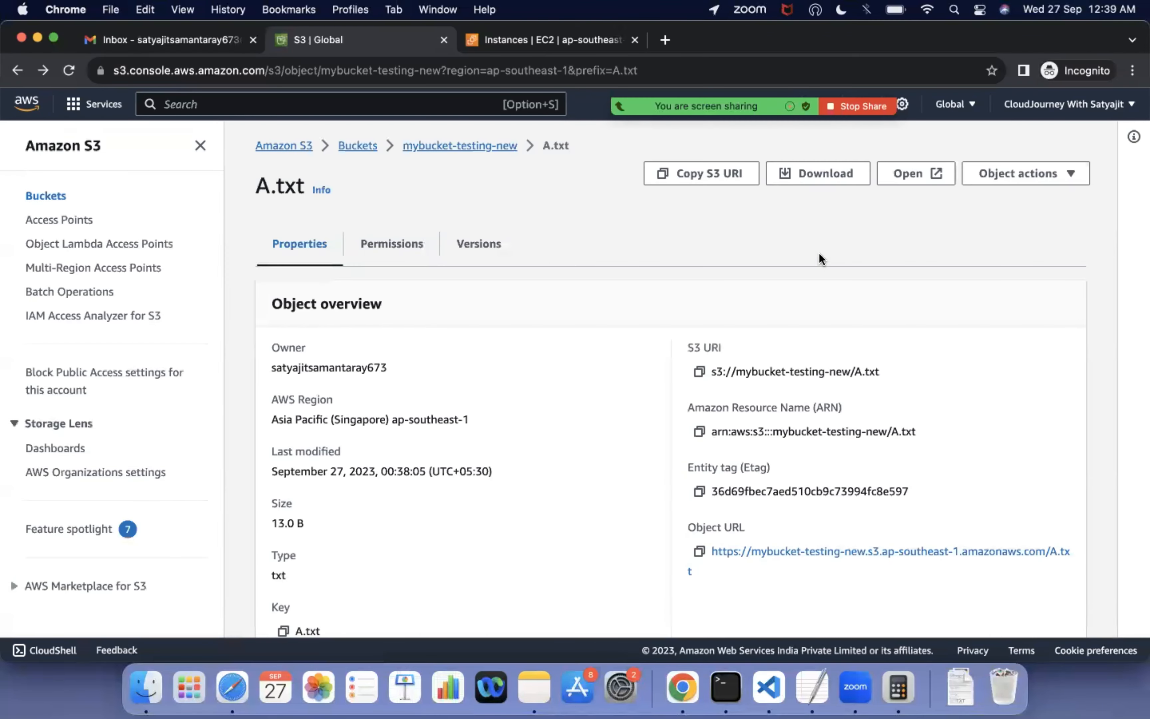
{"action": "left_click", "coordinate": [919, 176]}
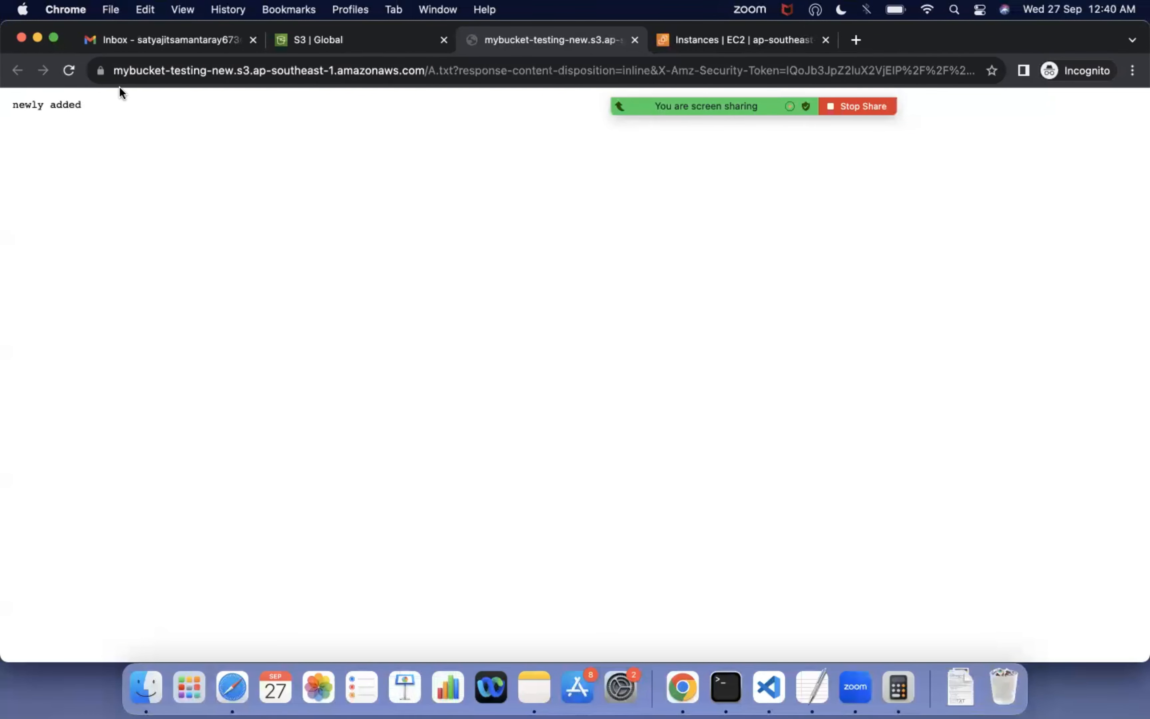
- Open A.txt's contents from its details page again, close the opened file tabs, and return to the mybucket-testing-new object list
{"action": "left_click", "coordinate": [349, 44]}
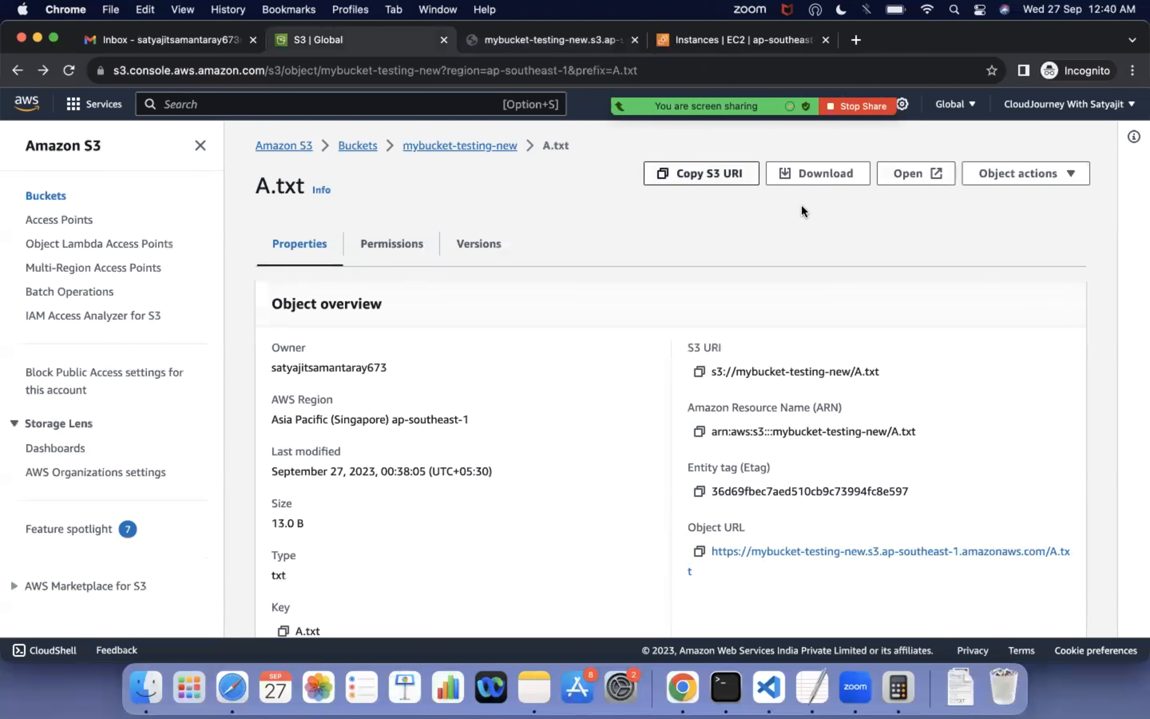
{"action": "left_click", "coordinate": [934, 174]}
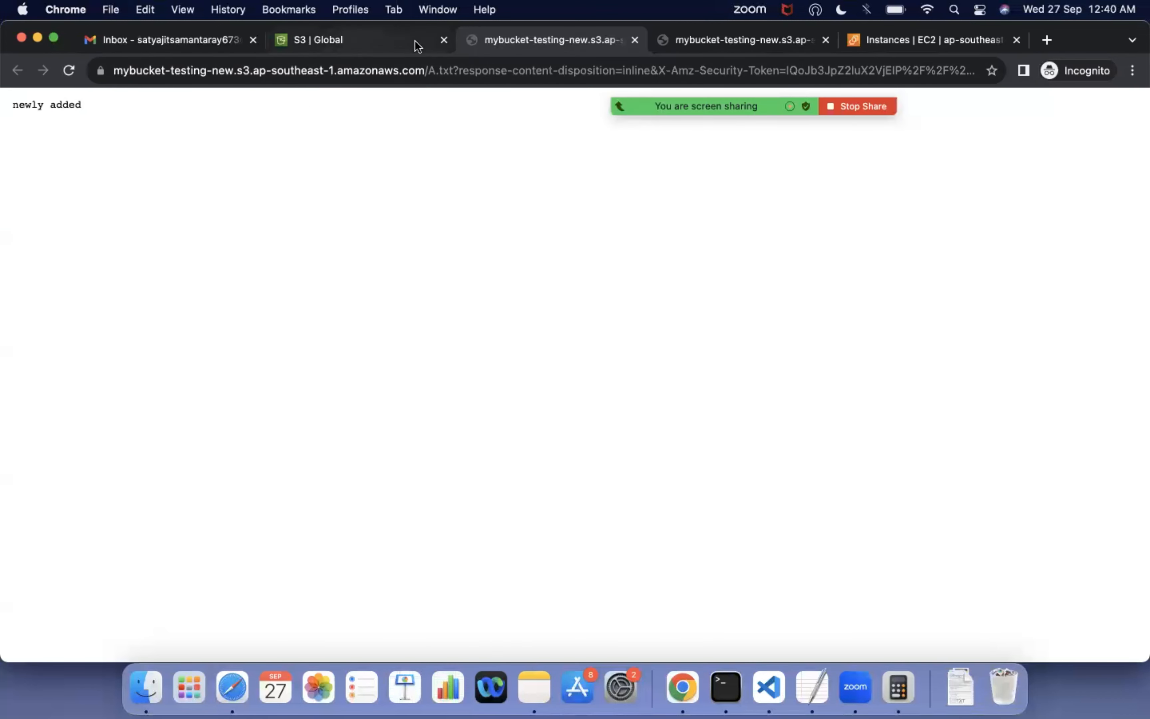
{"action": "left_click", "coordinate": [635, 40]}
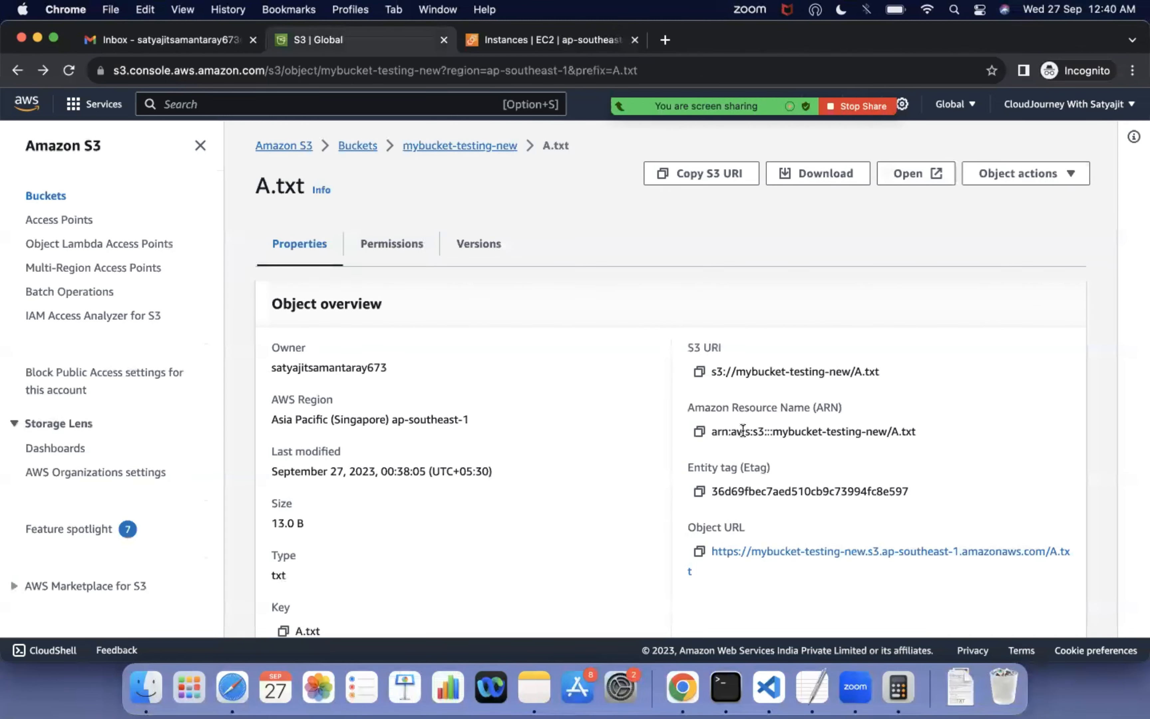
{"action": "left_click", "coordinate": [366, 145]}
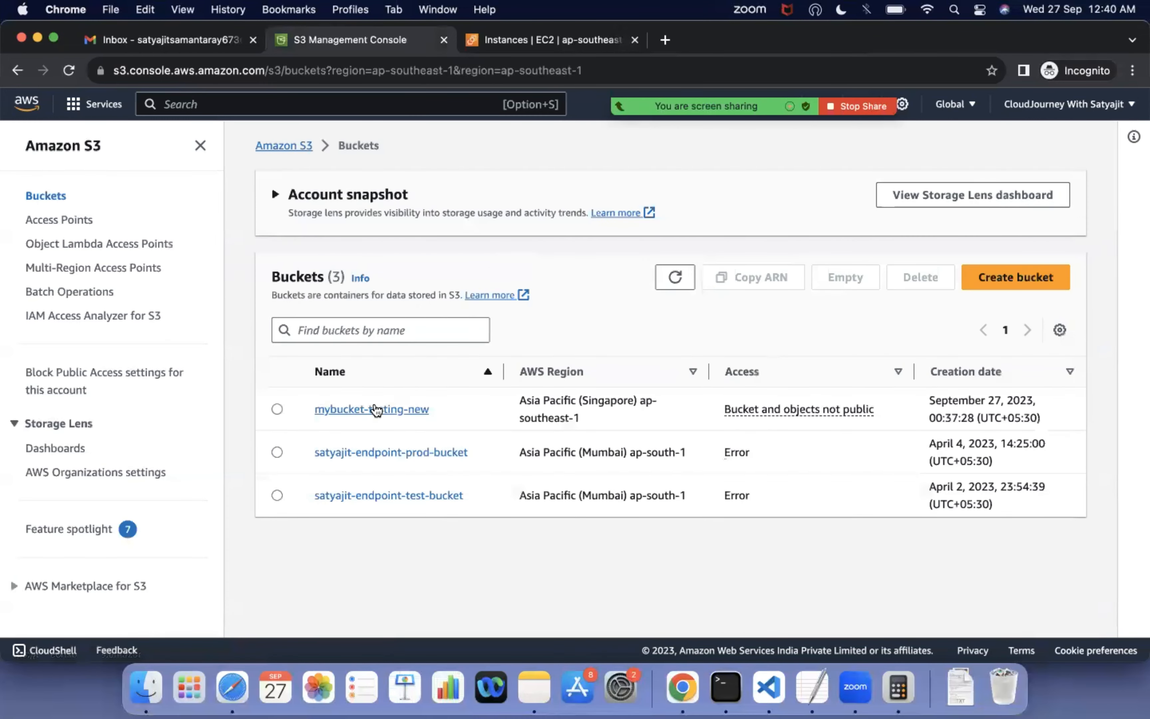
{"action": "left_click", "coordinate": [375, 410]}
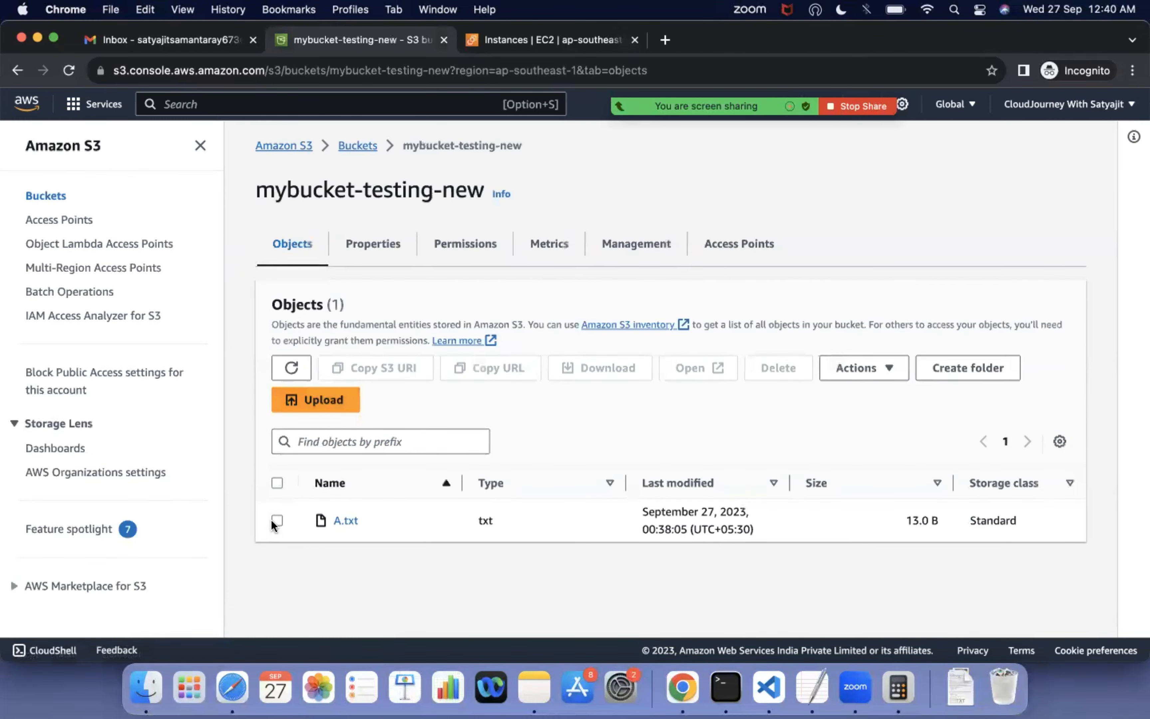
- Delete A.txt from mybucket-testing-new, confirming with "permanently delete", and close the deletion status
{"action": "left_click", "coordinate": [272, 520]}
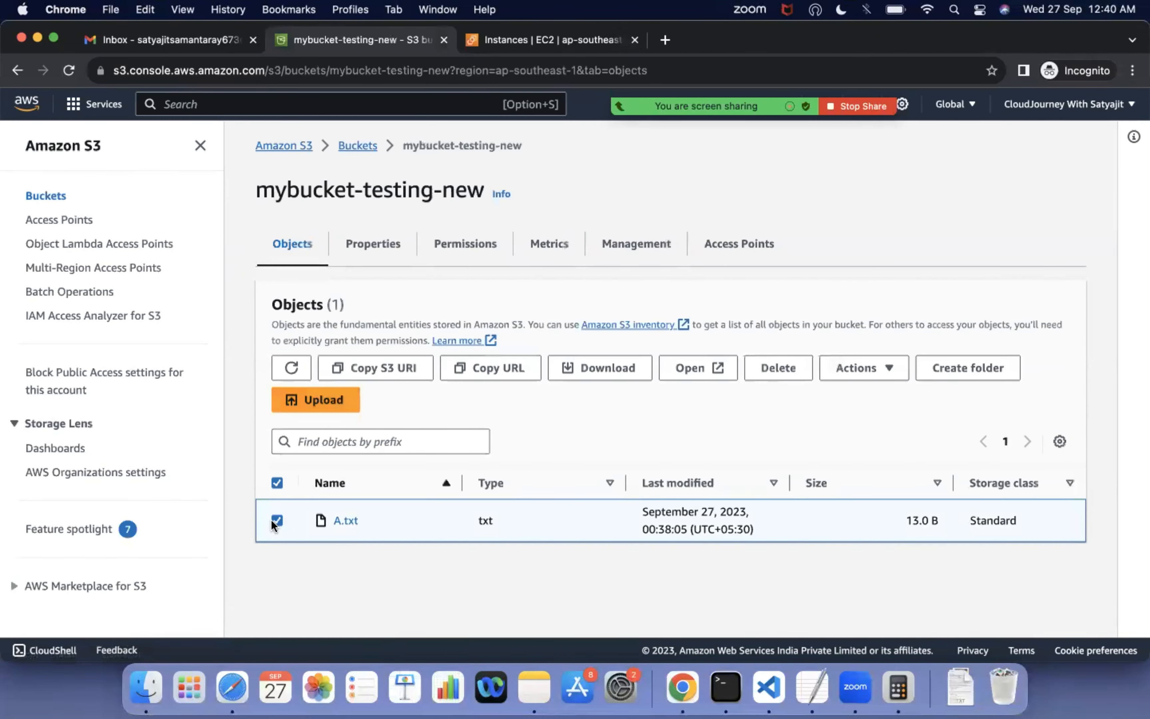
{"action": "left_click", "coordinate": [773, 369]}
{"action": "scroll", "coordinate": [238, 442], "scroll_direction": "down", "scroll_amount": 2}
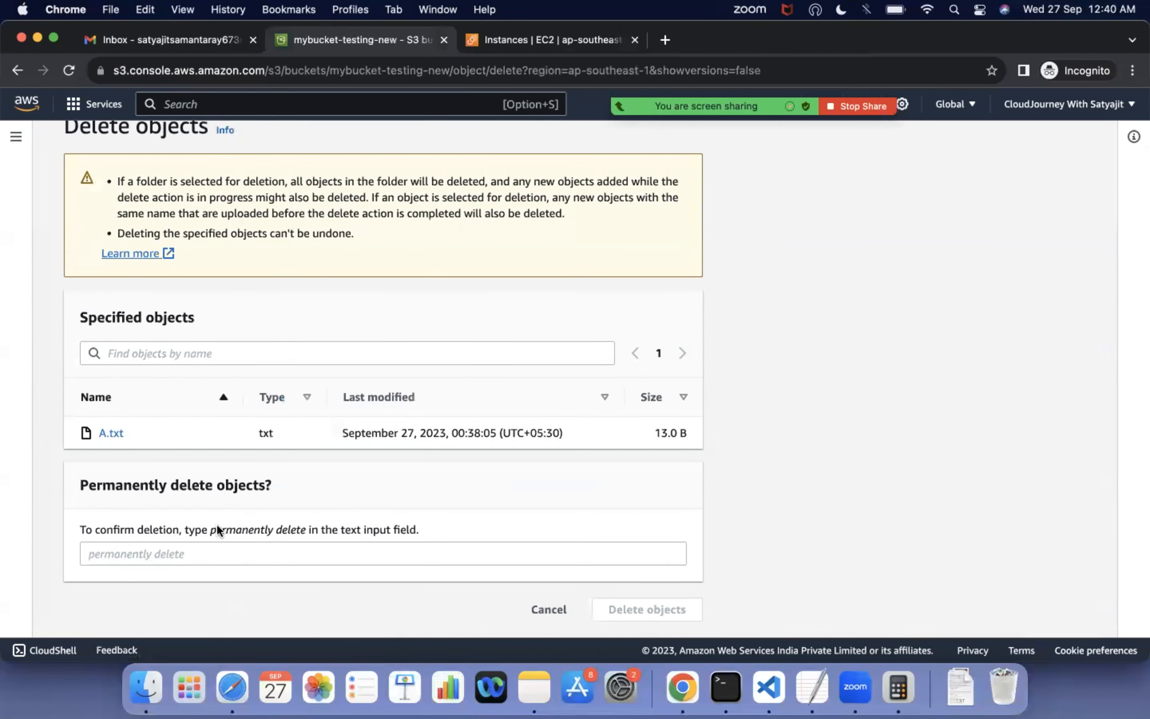
{"action": "left_click_drag", "start_coordinate": [212, 531], "coordinate": [309, 532]}
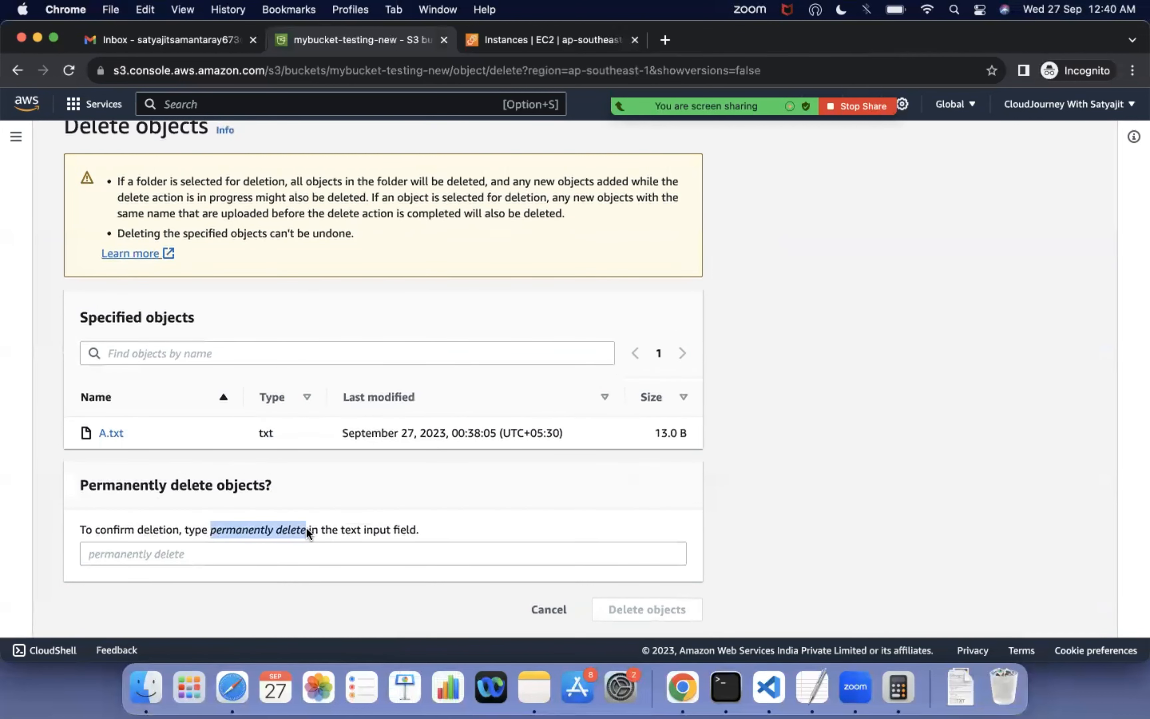
{"action": "key", "text": "super+c"}
{"action": "left_click", "coordinate": [187, 549]}
{"action": "key", "text": "super+v"}
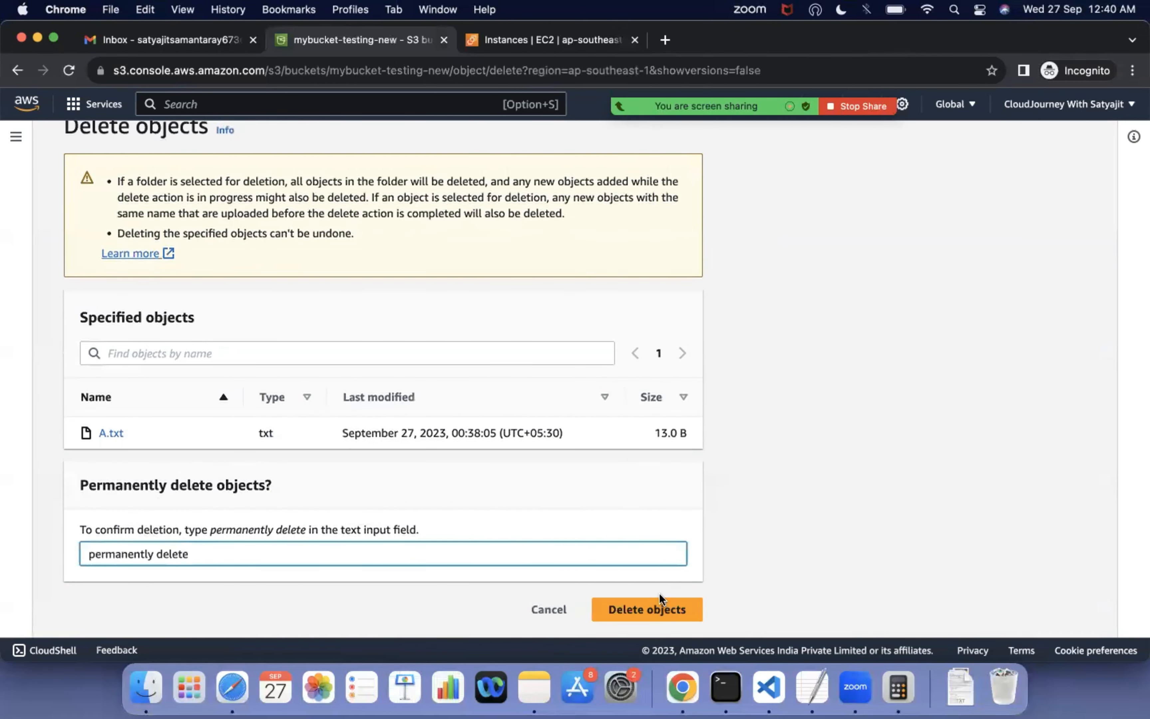
{"action": "left_click", "coordinate": [660, 602]}
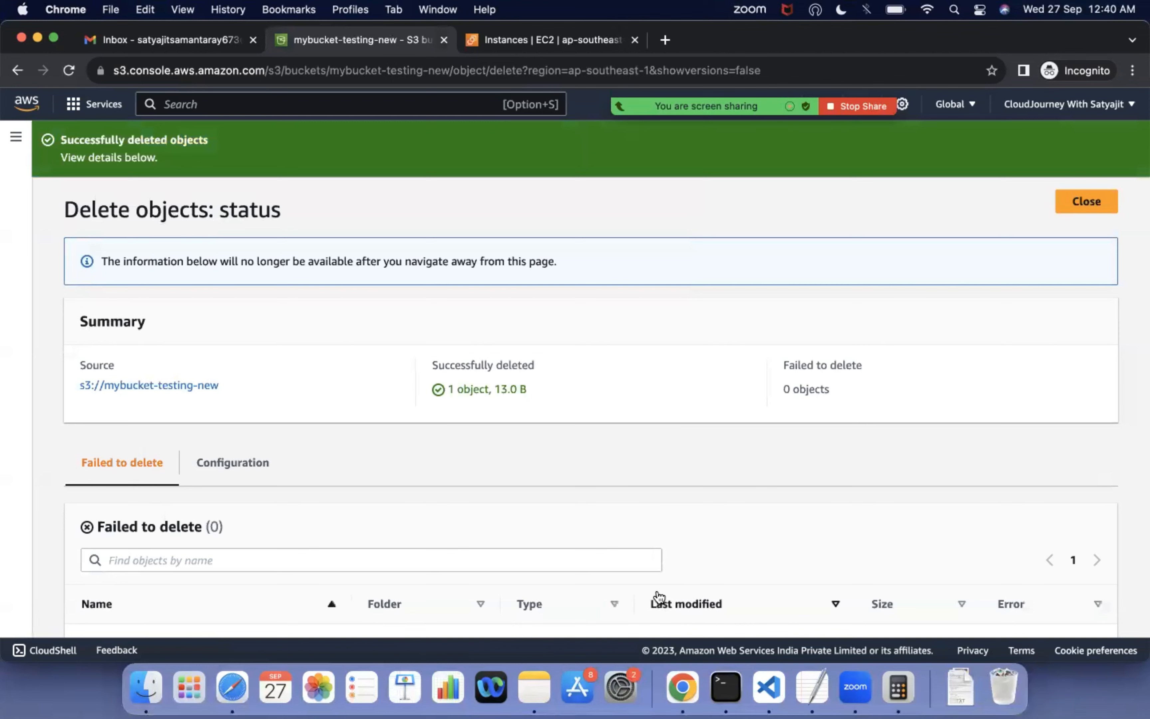
{"action": "scroll", "coordinate": [710, 476], "scroll_direction": "down", "scroll_amount": 3}
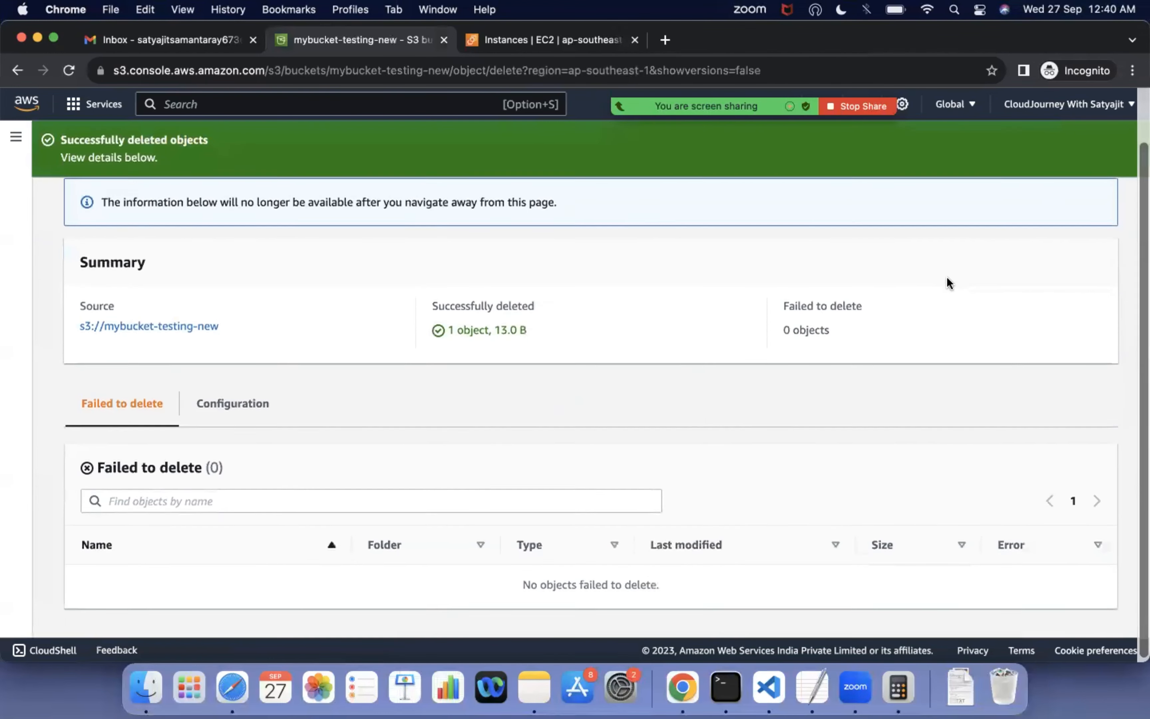
{"action": "scroll", "coordinate": [947, 283], "scroll_direction": "up", "scroll_amount": 3}
{"action": "left_click", "coordinate": [1083, 200]}
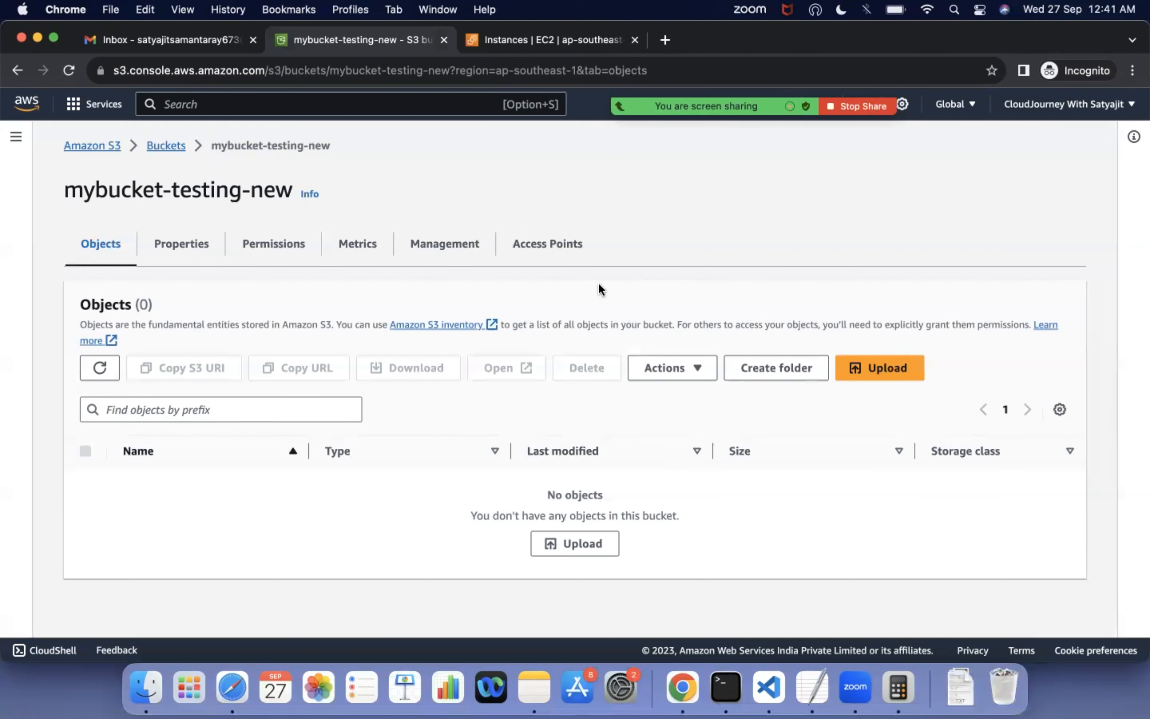
- Enable Bucket Versioning in the properties of mybucket-testing-new and save the change
{"action": "left_click", "coordinate": [179, 244]}
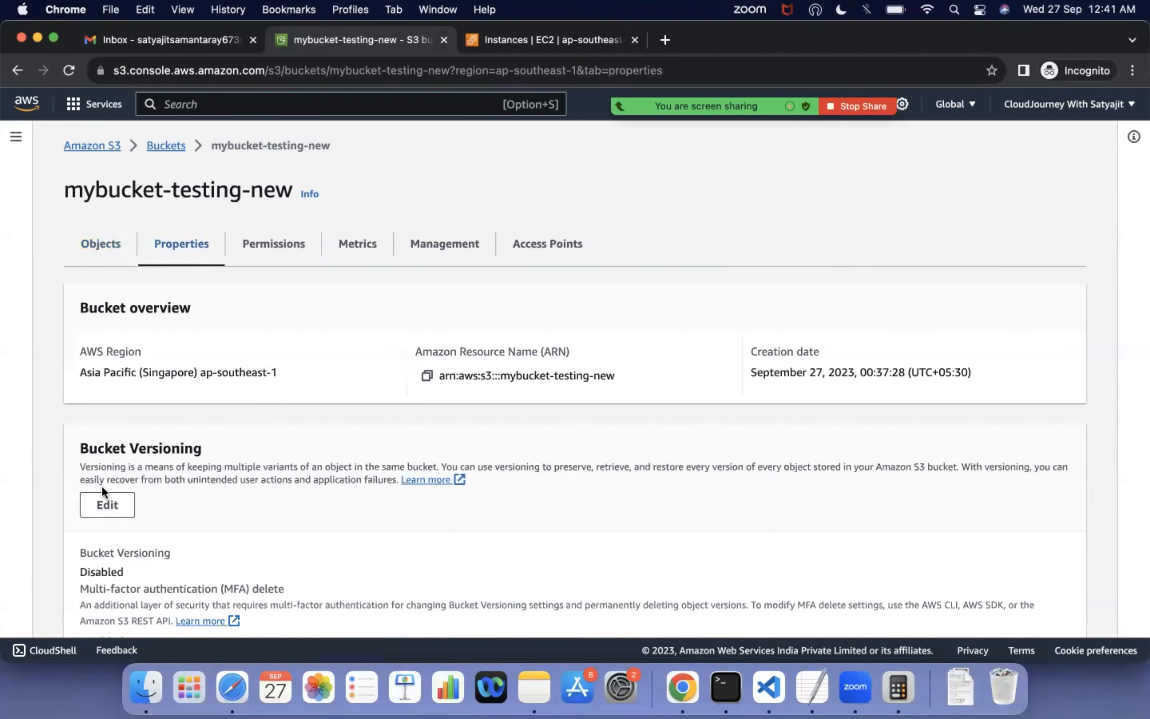
{"action": "left_click", "coordinate": [110, 502]}
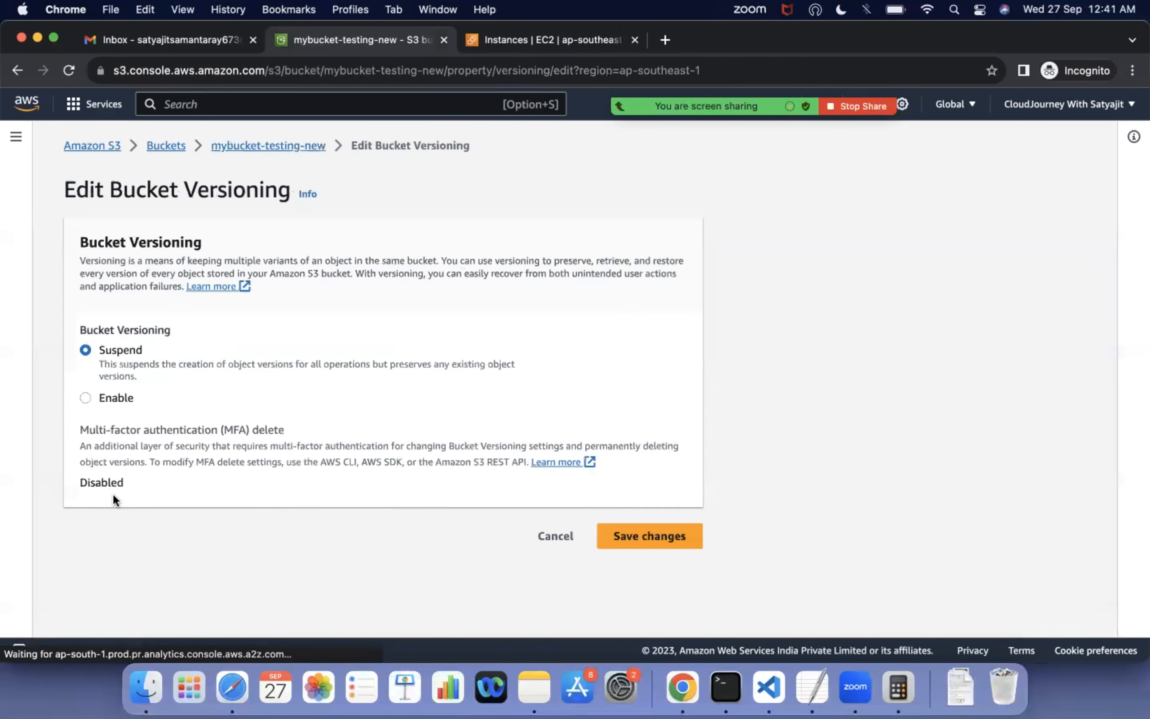
{"action": "left_click", "coordinate": [93, 396]}
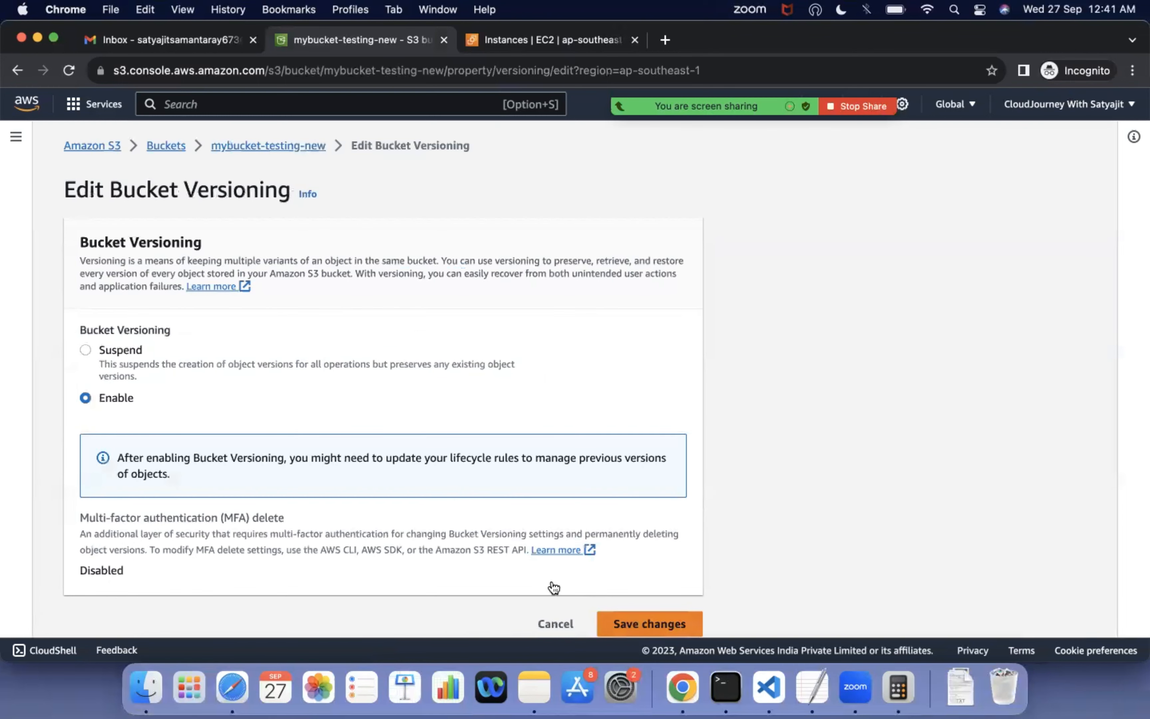
{"action": "left_click", "coordinate": [658, 622]}
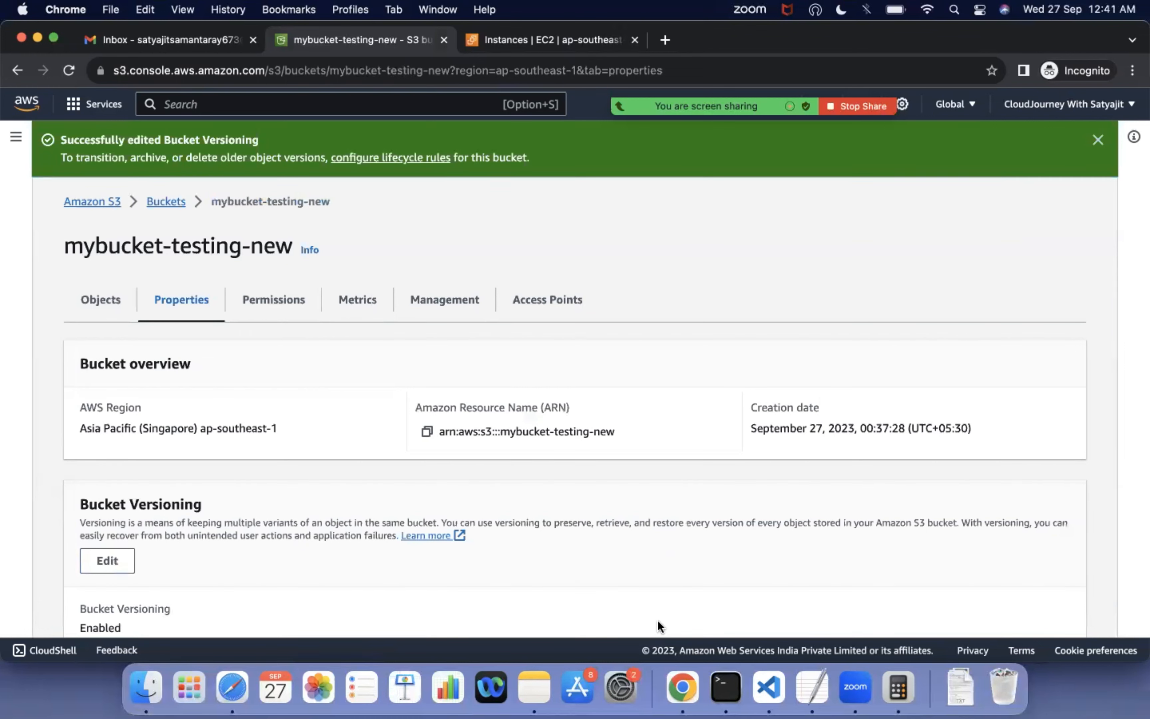
{"action": "scroll", "coordinate": [304, 497], "scroll_direction": "down", "scroll_amount": 5}
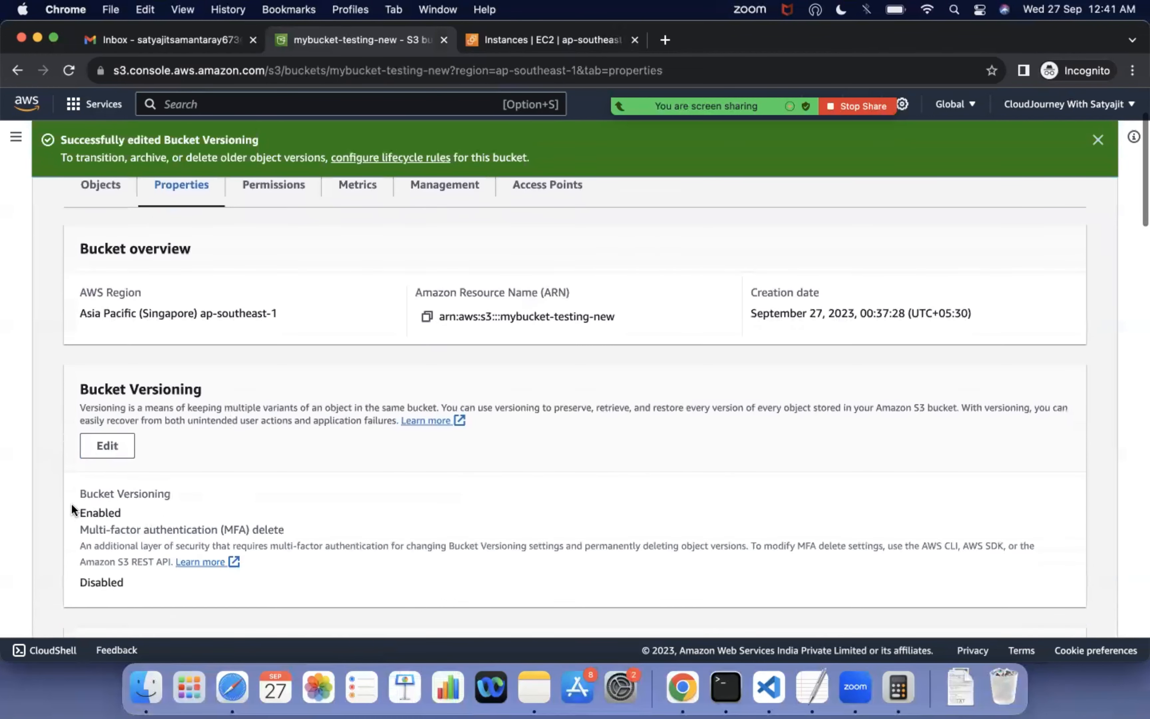
{"action": "scroll", "coordinate": [129, 269], "scroll_direction": "up", "scroll_amount": 3}
- Upload A.txt from the Desktop folder to the versioned mybucket-testing-new bucket and close the upload status
{"action": "left_click", "coordinate": [115, 254]}
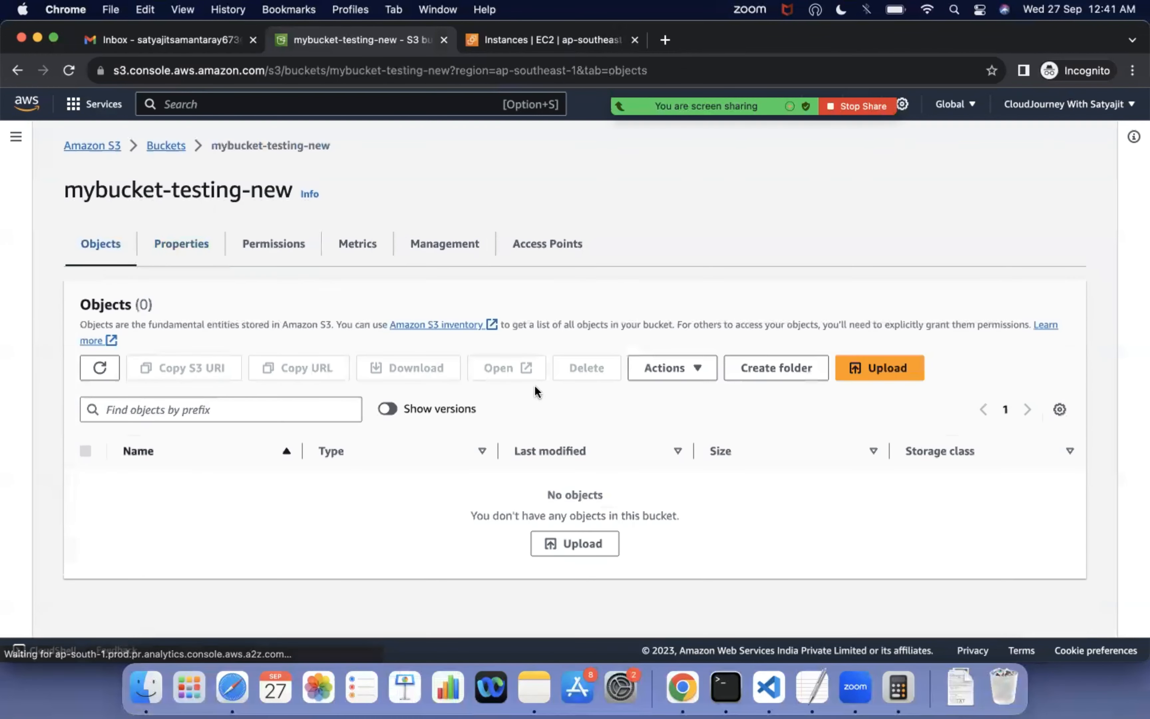
{"action": "left_click", "coordinate": [861, 371]}
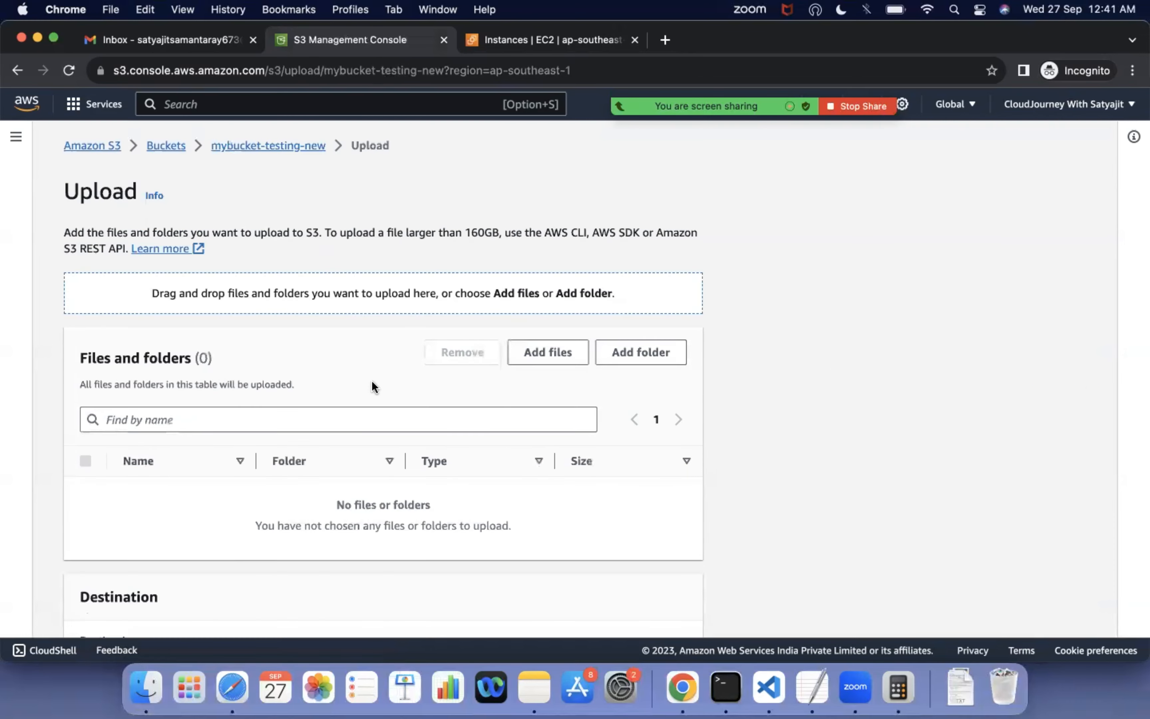
{"action": "left_click", "coordinate": [536, 352]}
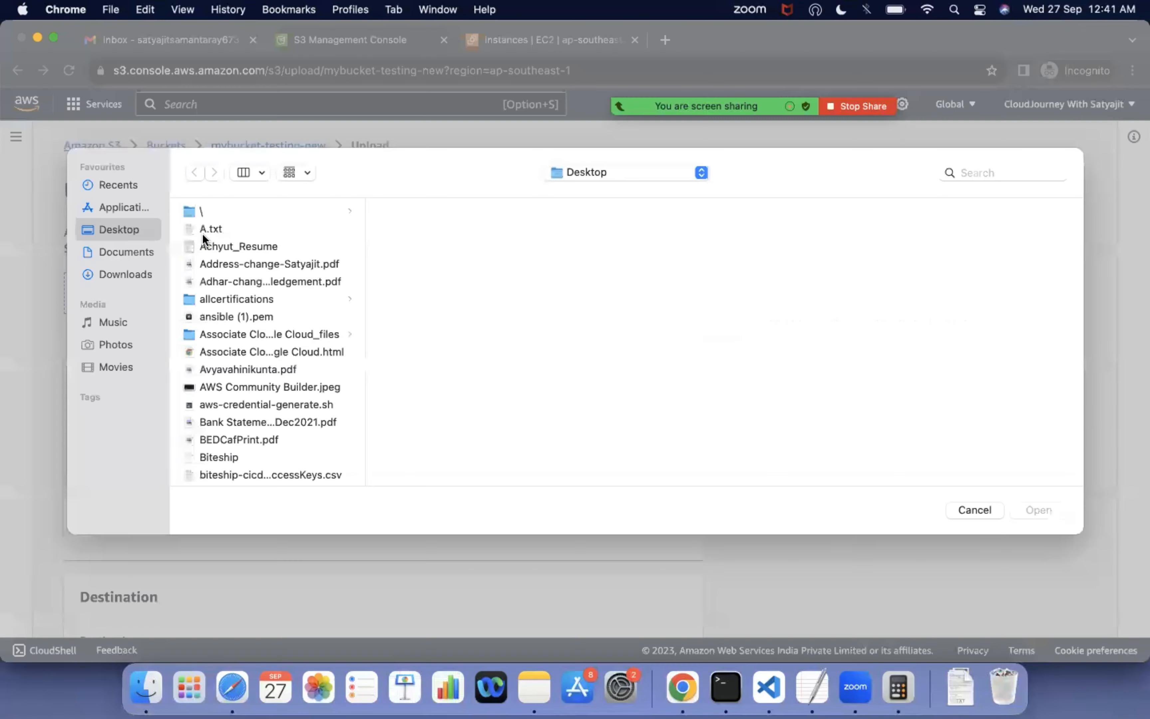
{"action": "left_click", "coordinate": [202, 232]}
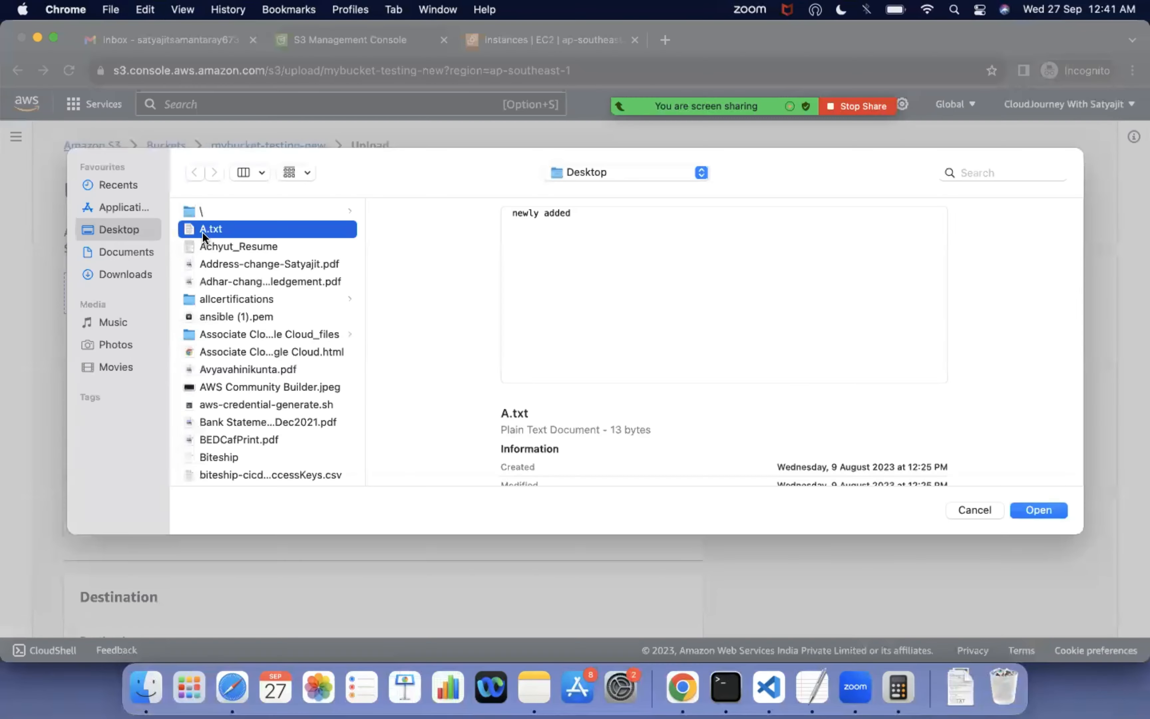
{"action": "left_click", "coordinate": [1054, 508]}
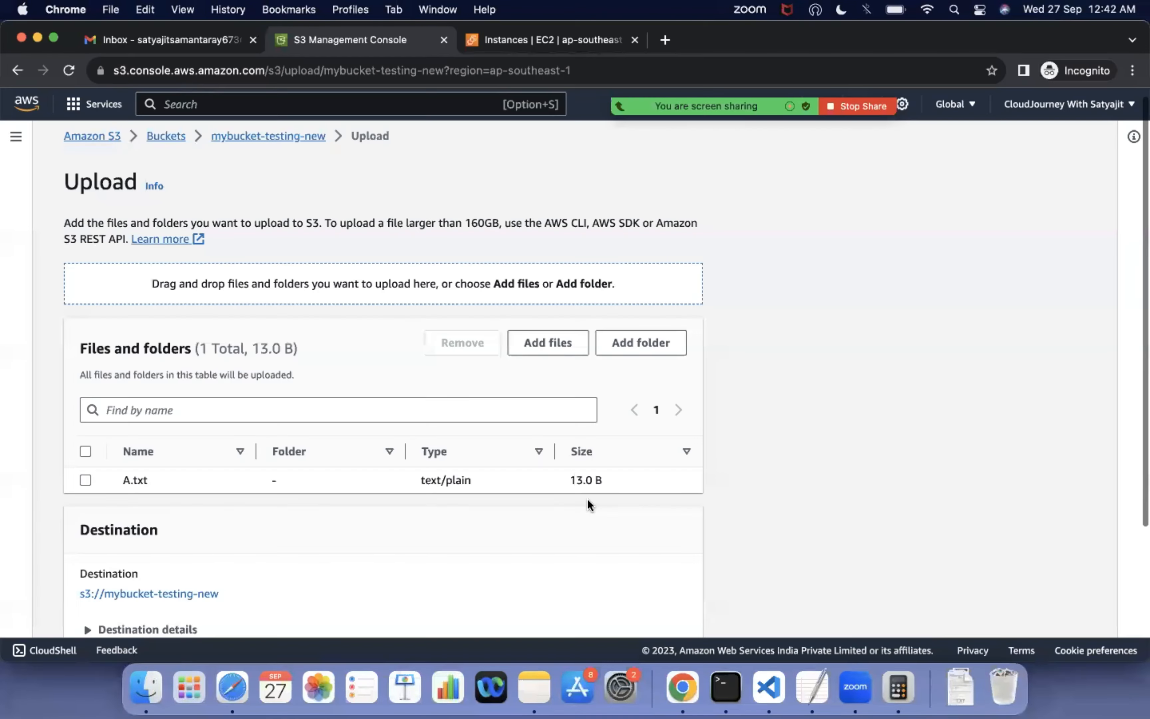
{"action": "scroll", "coordinate": [587, 499], "scroll_direction": "down", "scroll_amount": 5}
{"action": "left_click", "coordinate": [673, 603]}
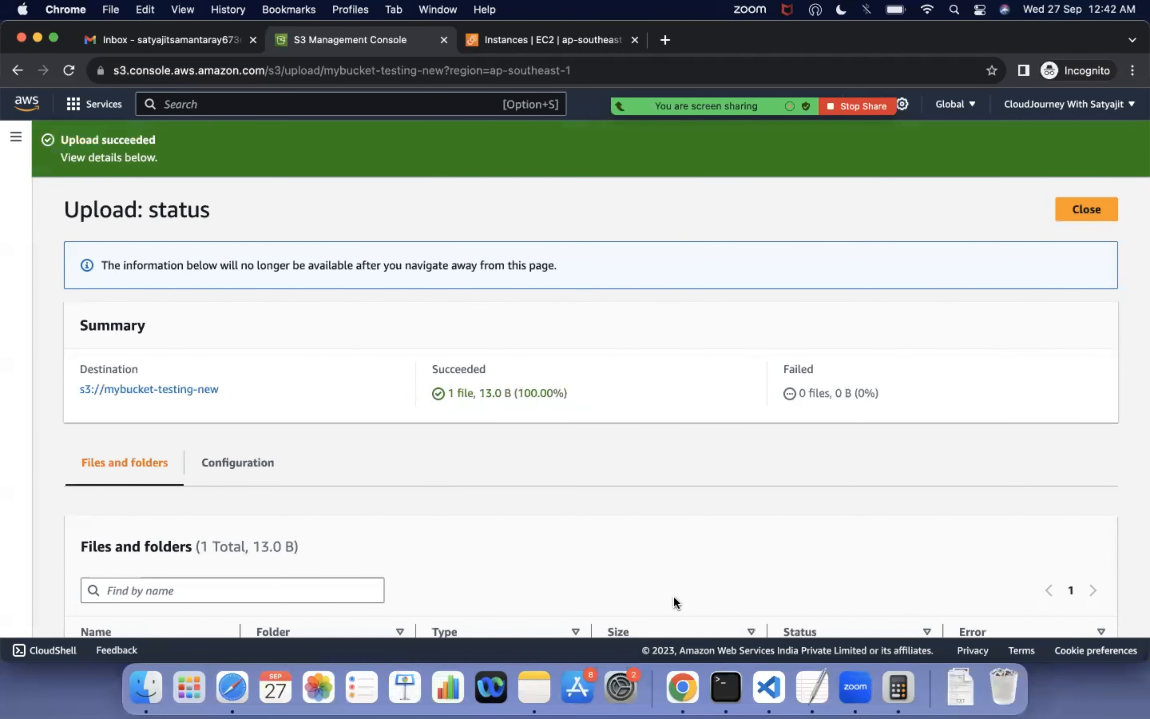
{"action": "left_click", "coordinate": [1072, 215]}
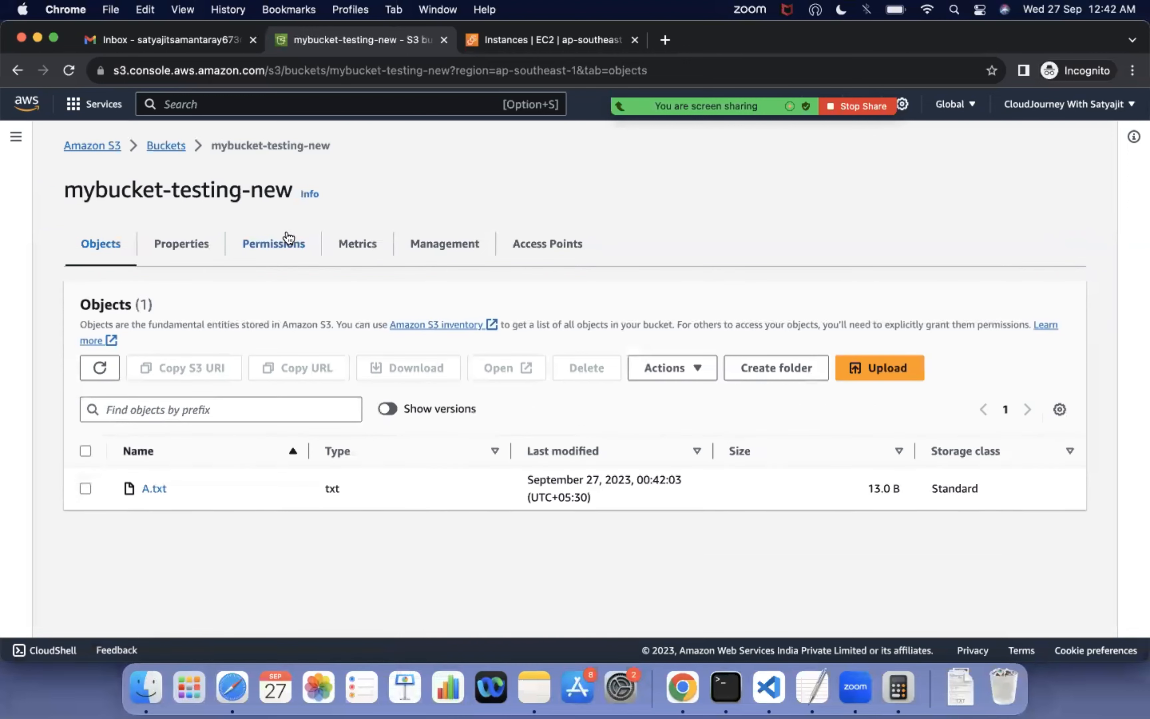
- Delete the newly uploaded A.txt from the versioned bucket, confirming with "delete", and close the deletion status
{"action": "left_click", "coordinate": [85, 488]}
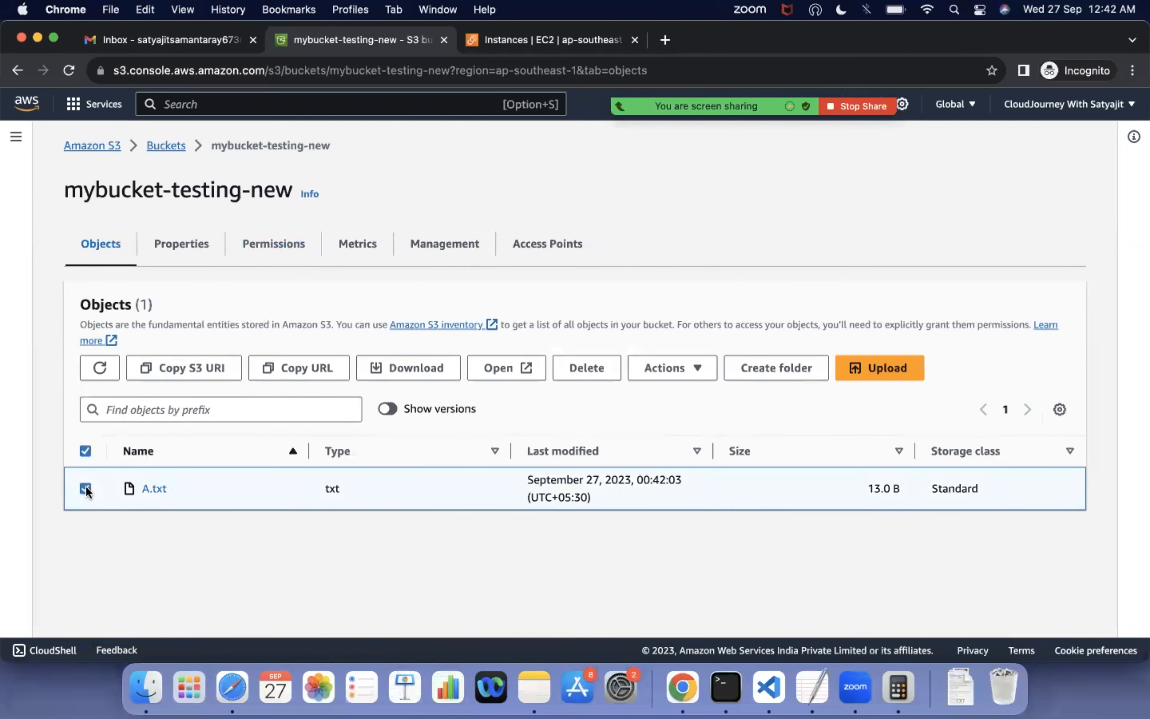
{"action": "left_click", "coordinate": [583, 370]}
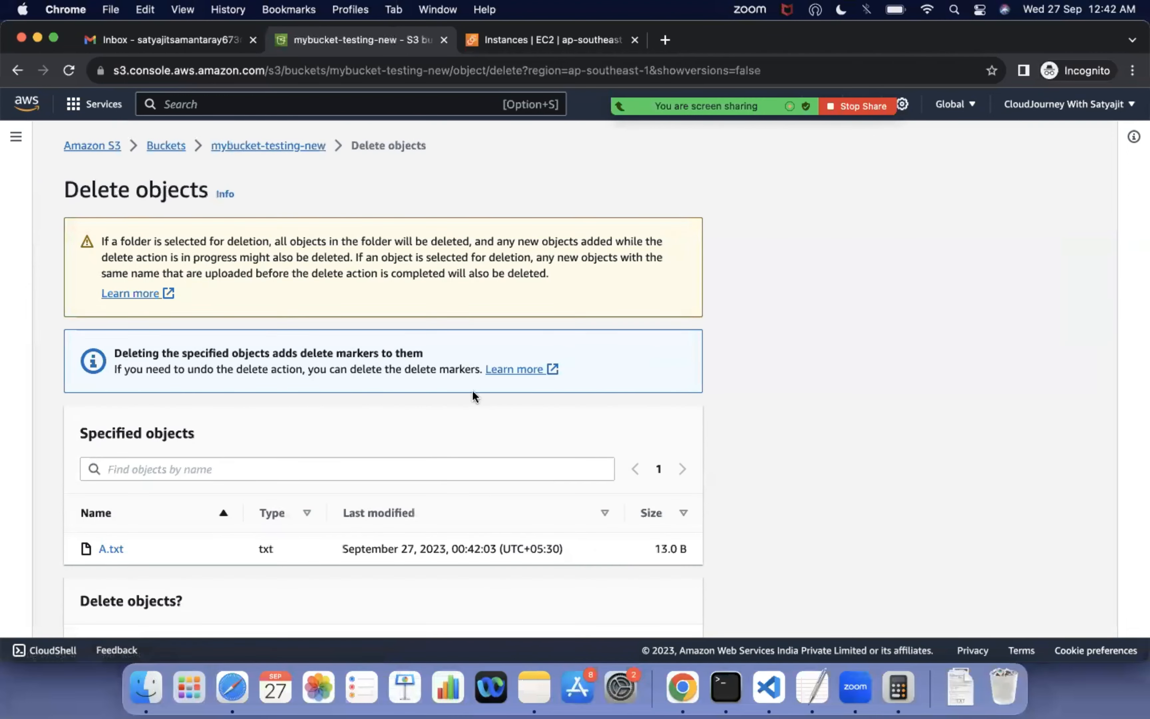
{"action": "scroll", "coordinate": [285, 480], "scroll_direction": "down", "scroll_amount": 3}
{"action": "left_click", "coordinate": [147, 549]}
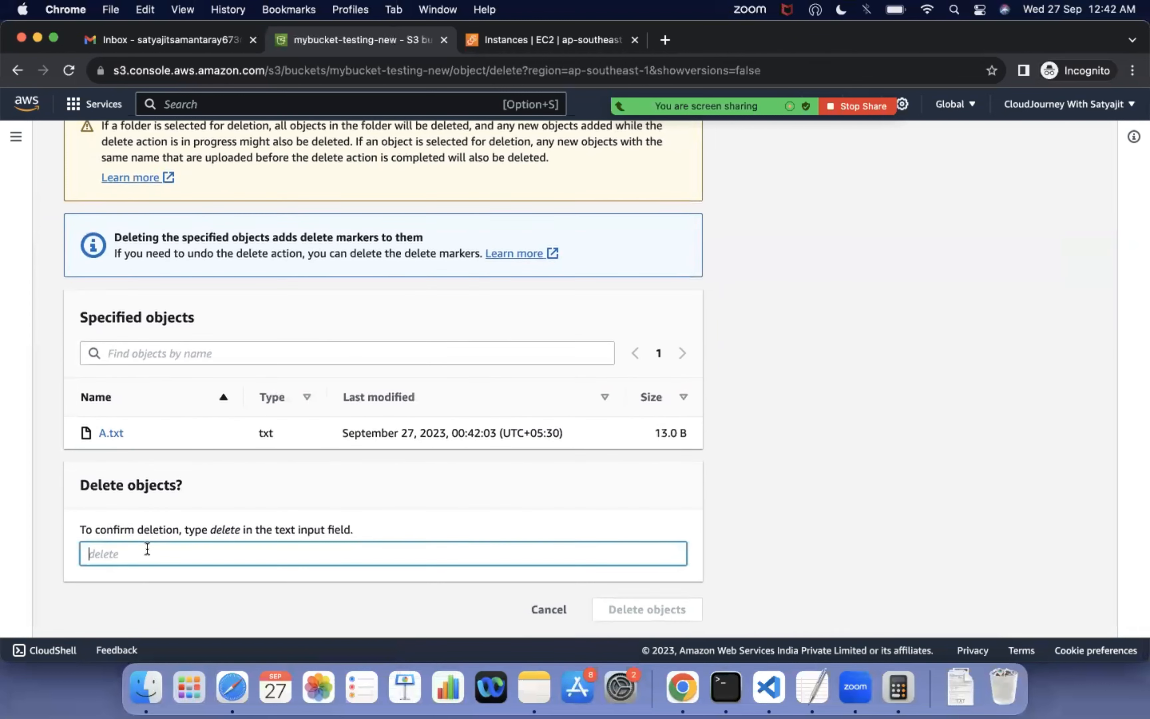
{"action": "type", "text": "delete"}
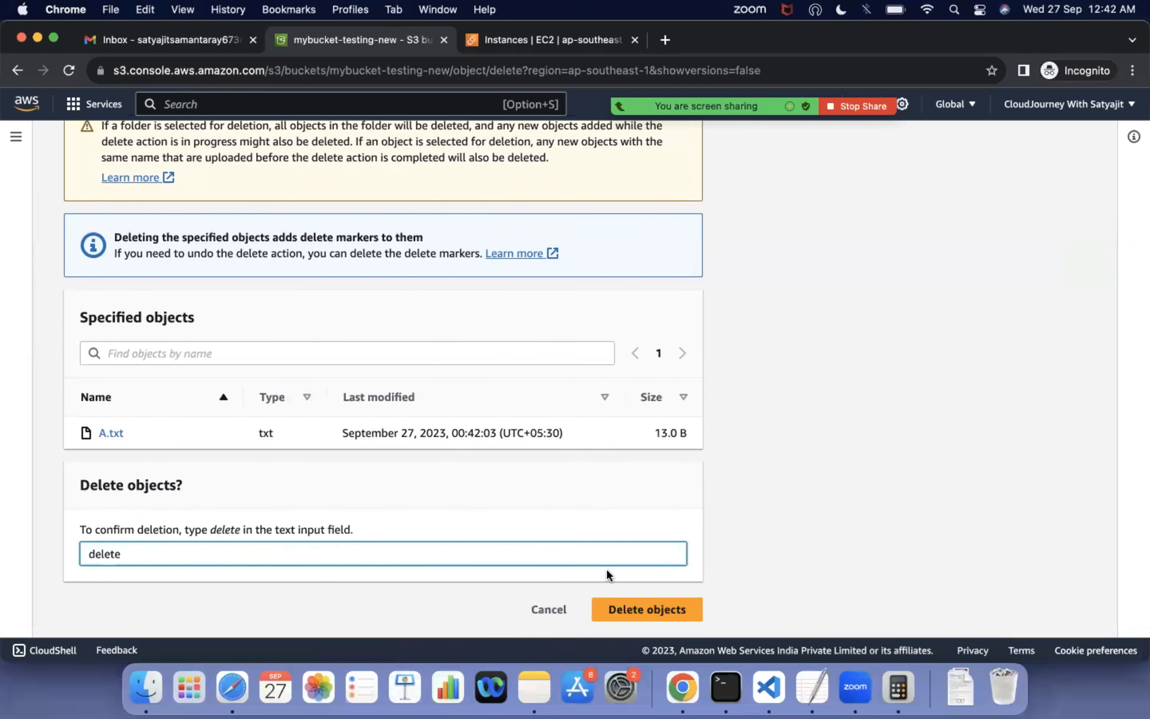
{"action": "left_click", "coordinate": [619, 609]}
{"action": "scroll", "coordinate": [623, 602], "scroll_direction": "down", "scroll_amount": 2}
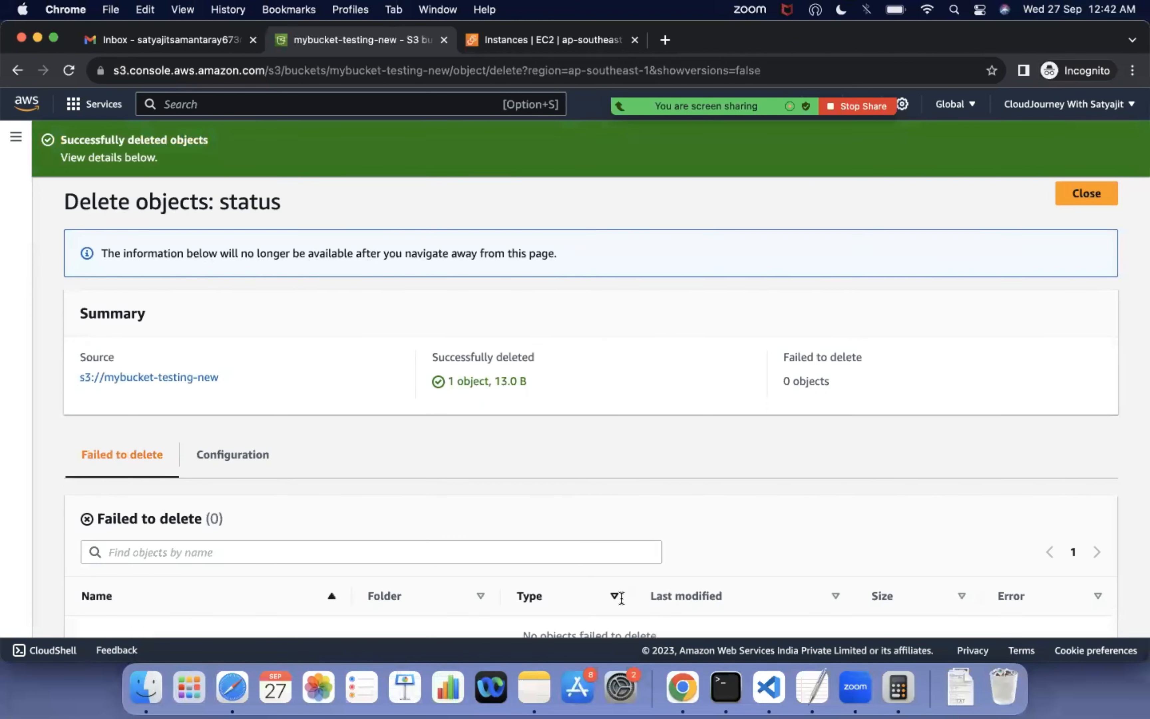
{"action": "scroll", "coordinate": [411, 433], "scroll_direction": "up", "scroll_amount": 2}
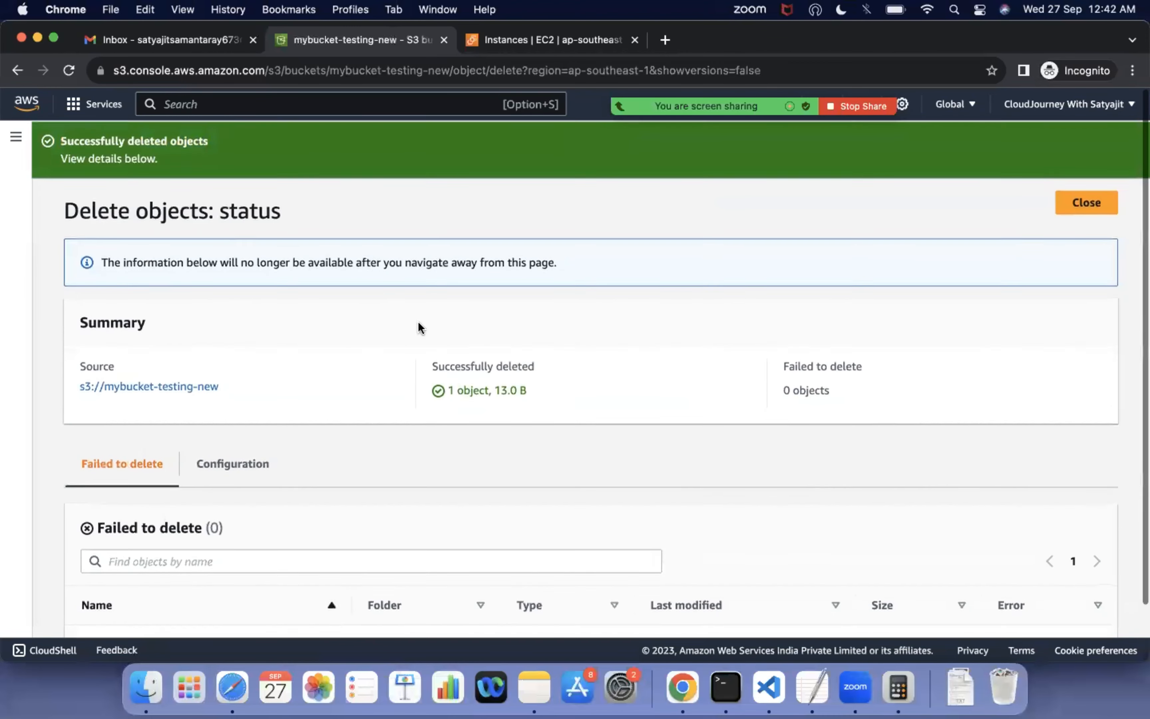
{"action": "left_click", "coordinate": [1077, 198]}
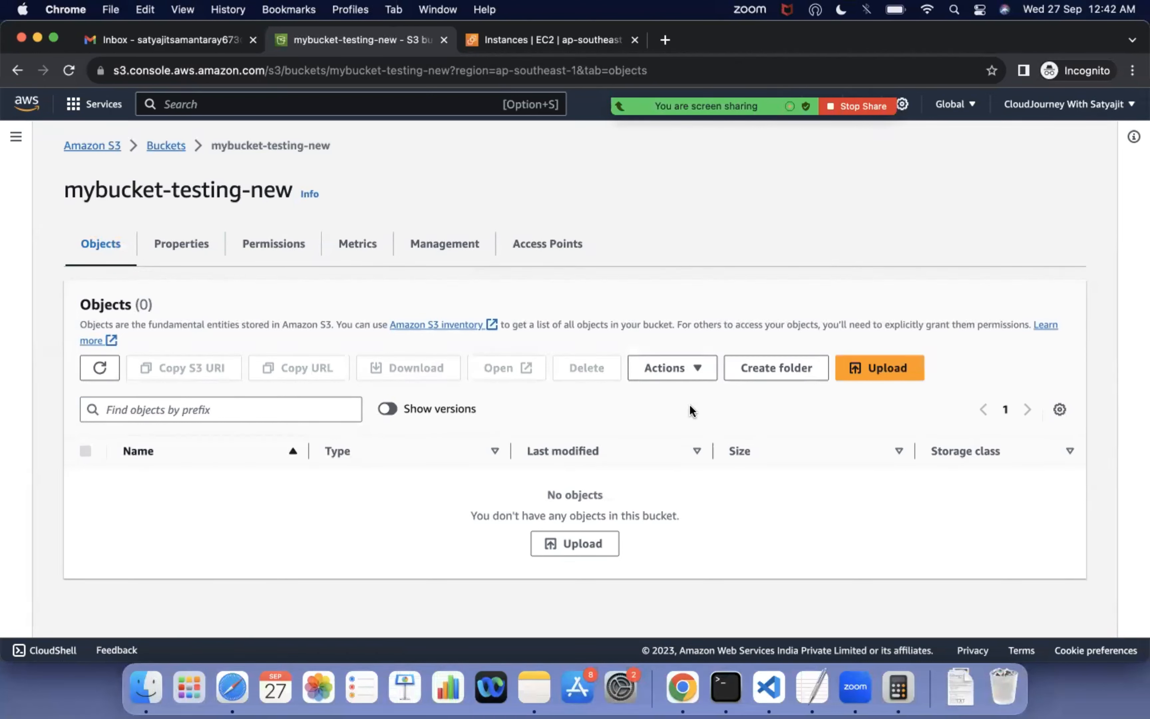
- Show object versions in mybucket-testing-new, remove the A.txt delete marker, confirming with "permanently delete", and close the deletion status
{"action": "left_click", "coordinate": [387, 408]}
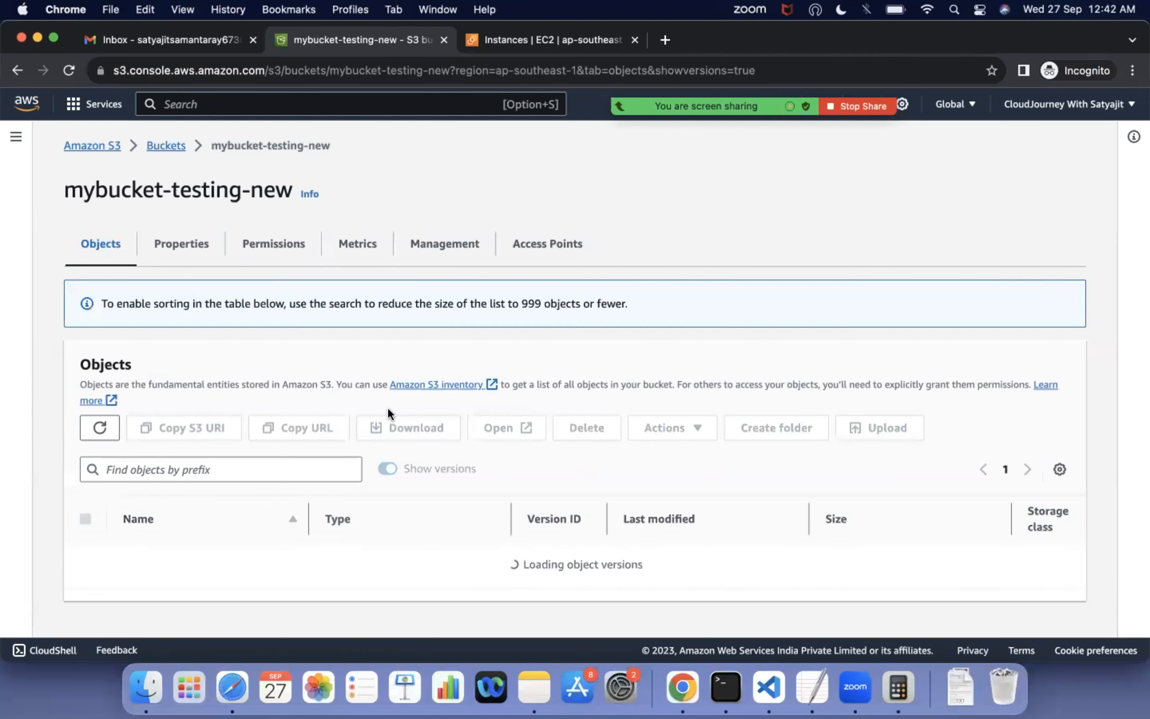
{"action": "scroll", "coordinate": [496, 526], "scroll_direction": "down", "scroll_amount": 1}
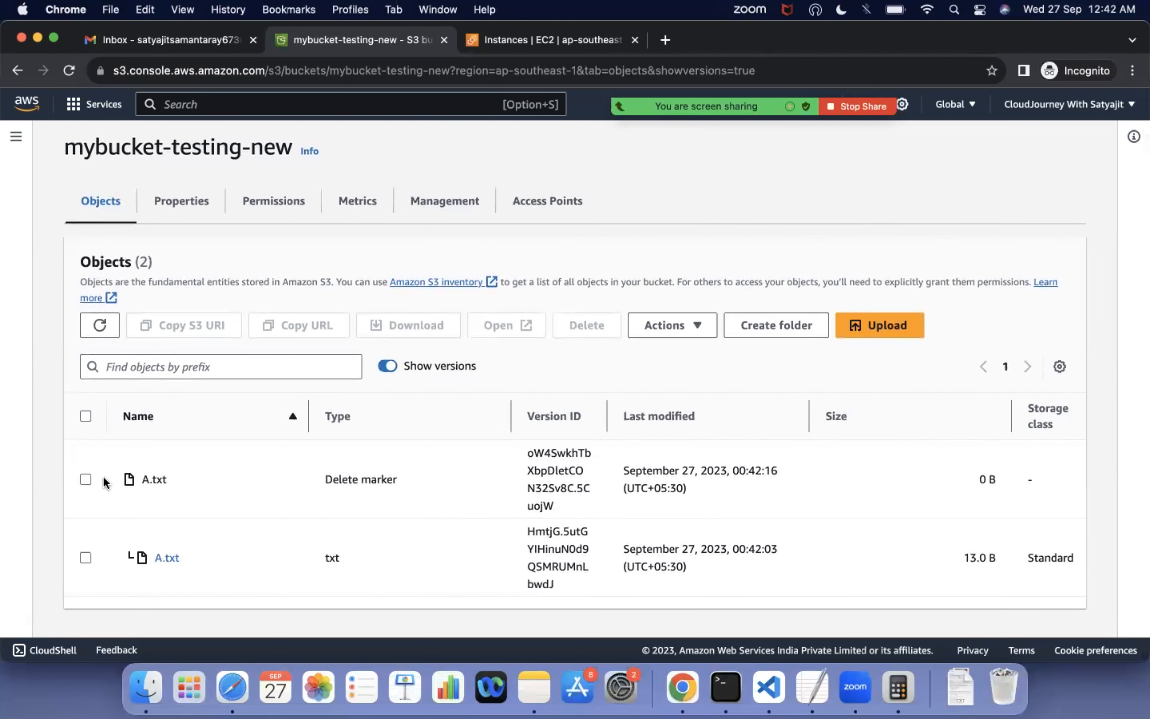
{"action": "left_click", "coordinate": [86, 479]}
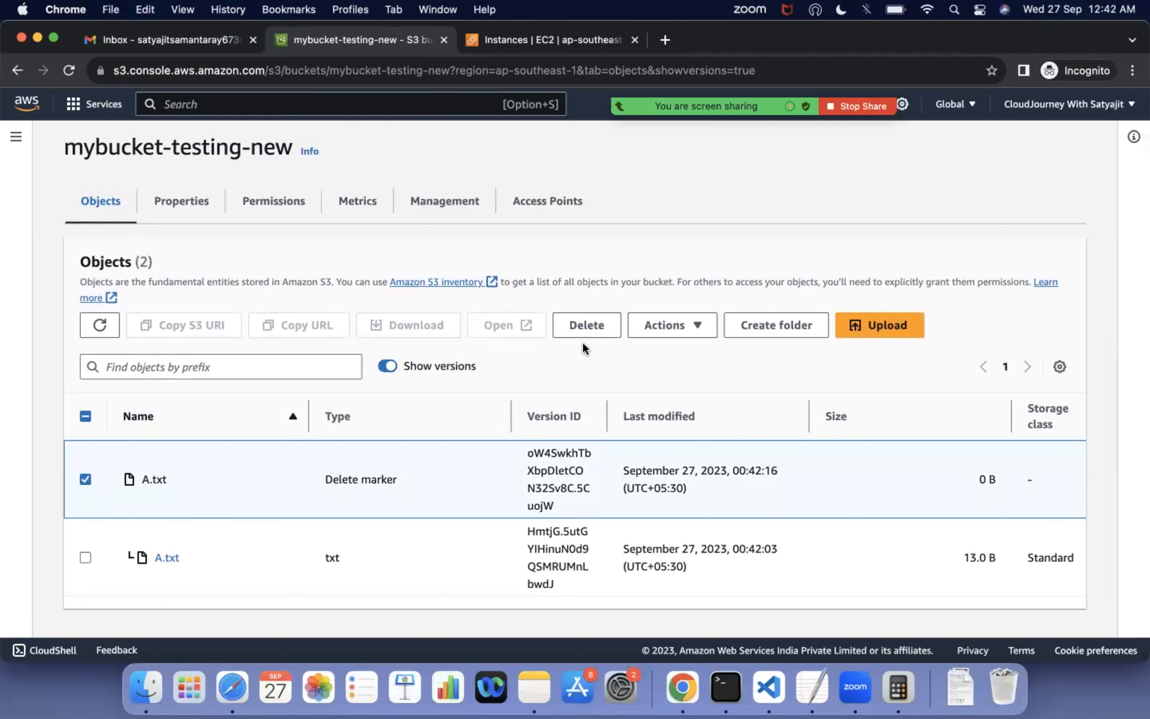
{"action": "left_click", "coordinate": [586, 328]}
{"action": "scroll", "coordinate": [196, 514], "scroll_direction": "down", "scroll_amount": 3}
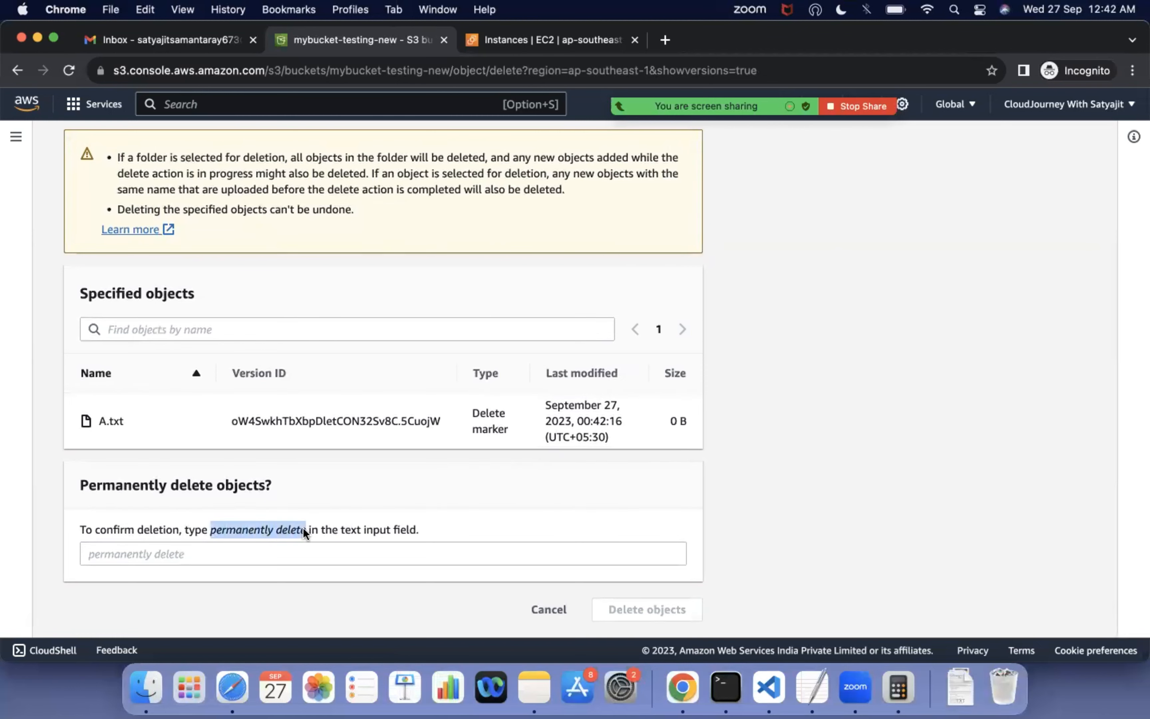
{"action": "key", "text": "super+c"}
{"action": "left_click", "coordinate": [248, 554]}
{"action": "key", "text": "super+v"}
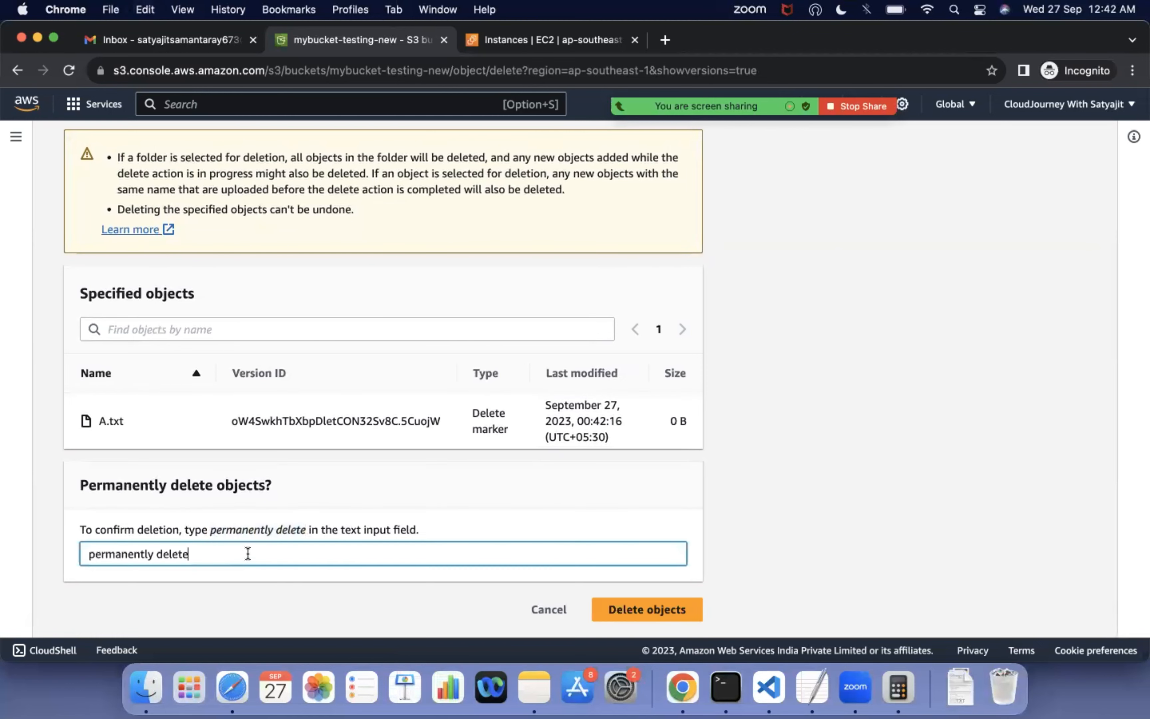
{"action": "left_click", "coordinate": [658, 609]}
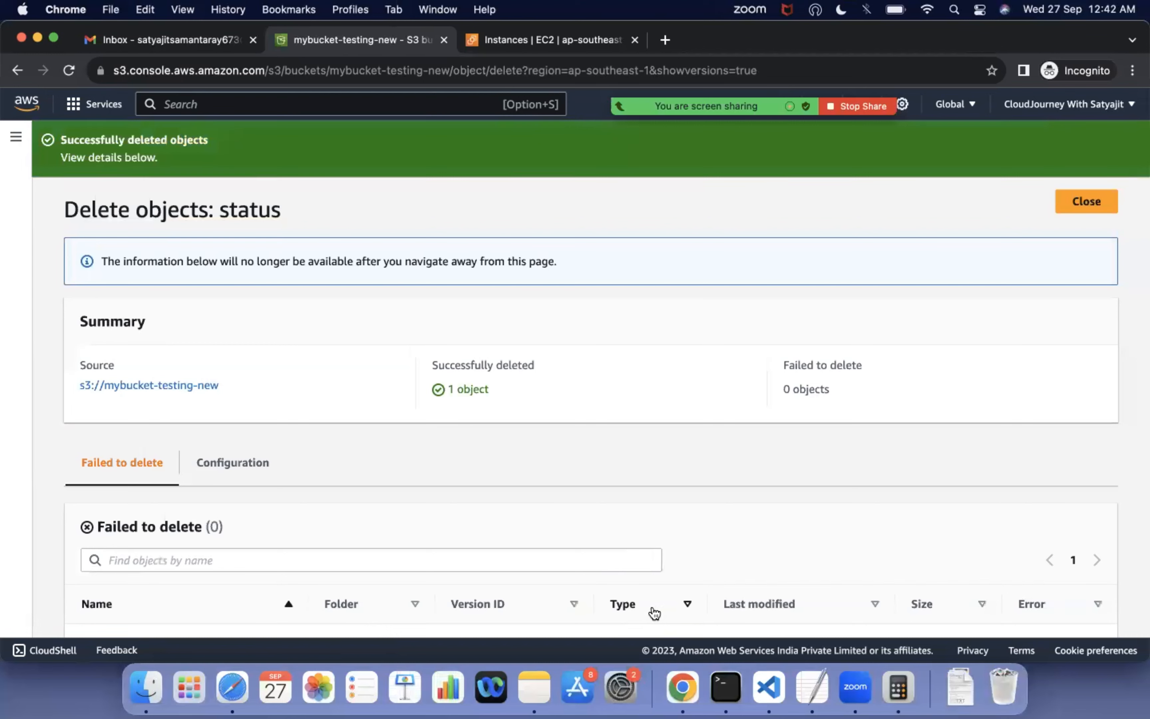
{"action": "scroll", "coordinate": [789, 401], "scroll_direction": "down", "scroll_amount": 3}
{"action": "scroll", "coordinate": [799, 398], "scroll_direction": "up", "scroll_amount": 3}
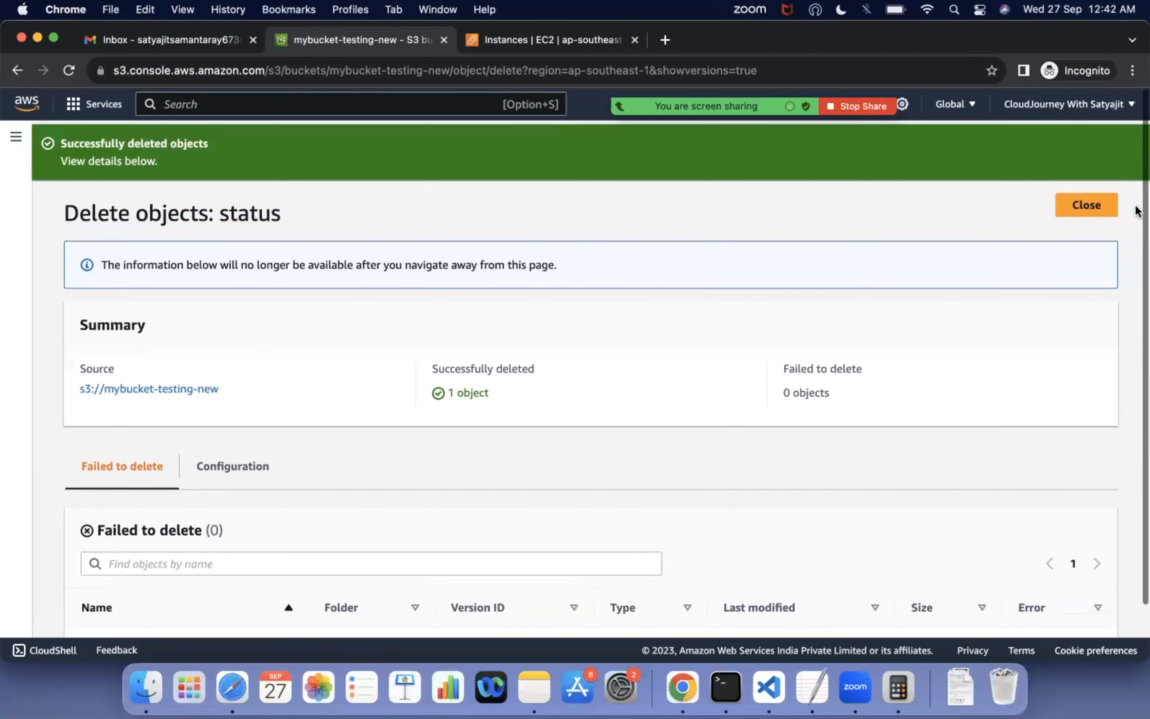
{"action": "left_click", "coordinate": [1096, 205]}
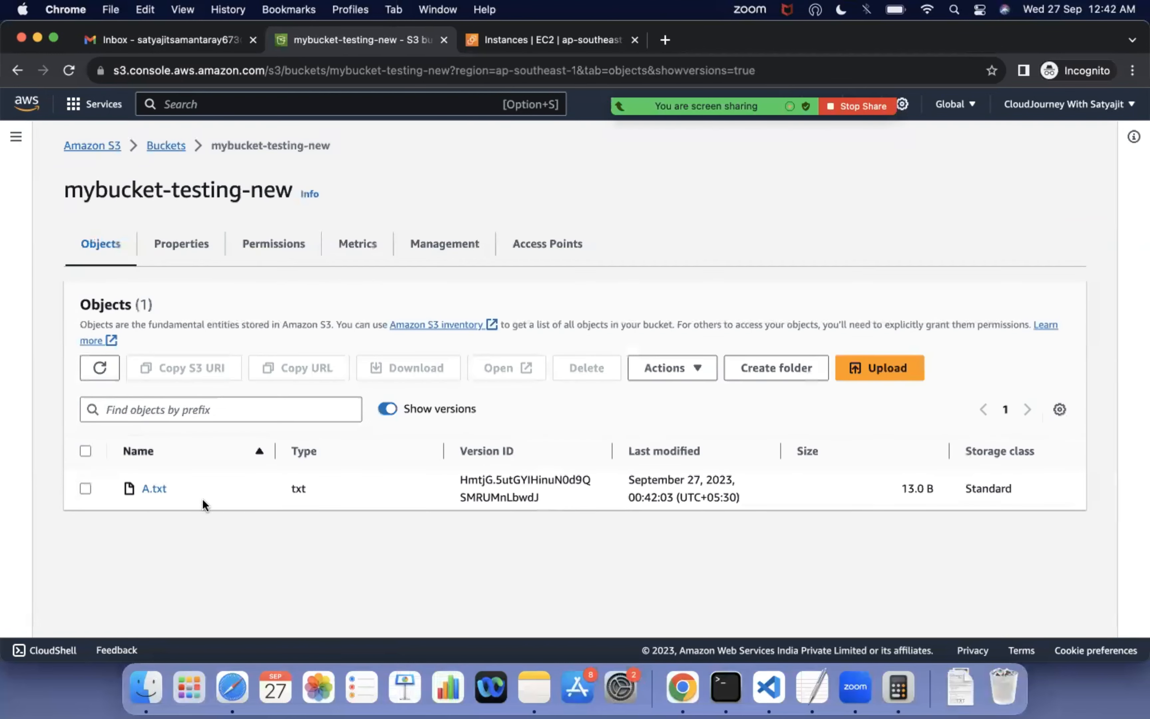
- Reopen mybucket-testing-new from the bucket list and open A.txt in the browser to check its contents
{"action": "left_click", "coordinate": [169, 147]}
{"action": "left_click", "coordinate": [156, 410]}
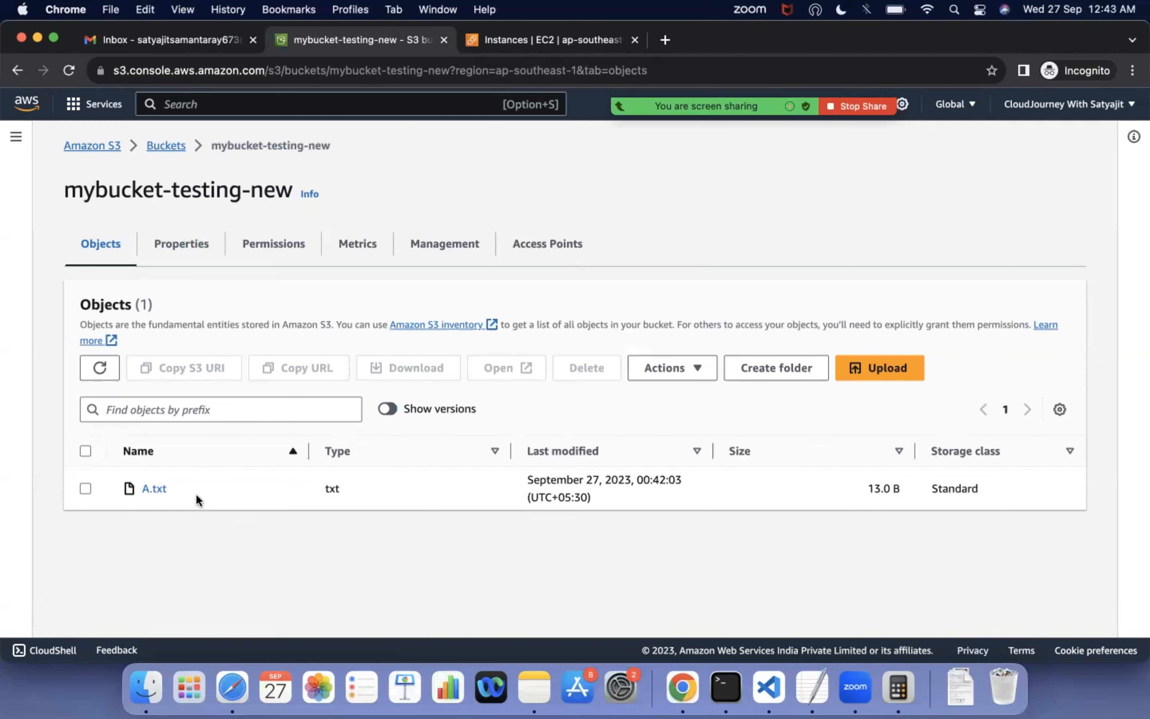
{"action": "left_click", "coordinate": [156, 490]}
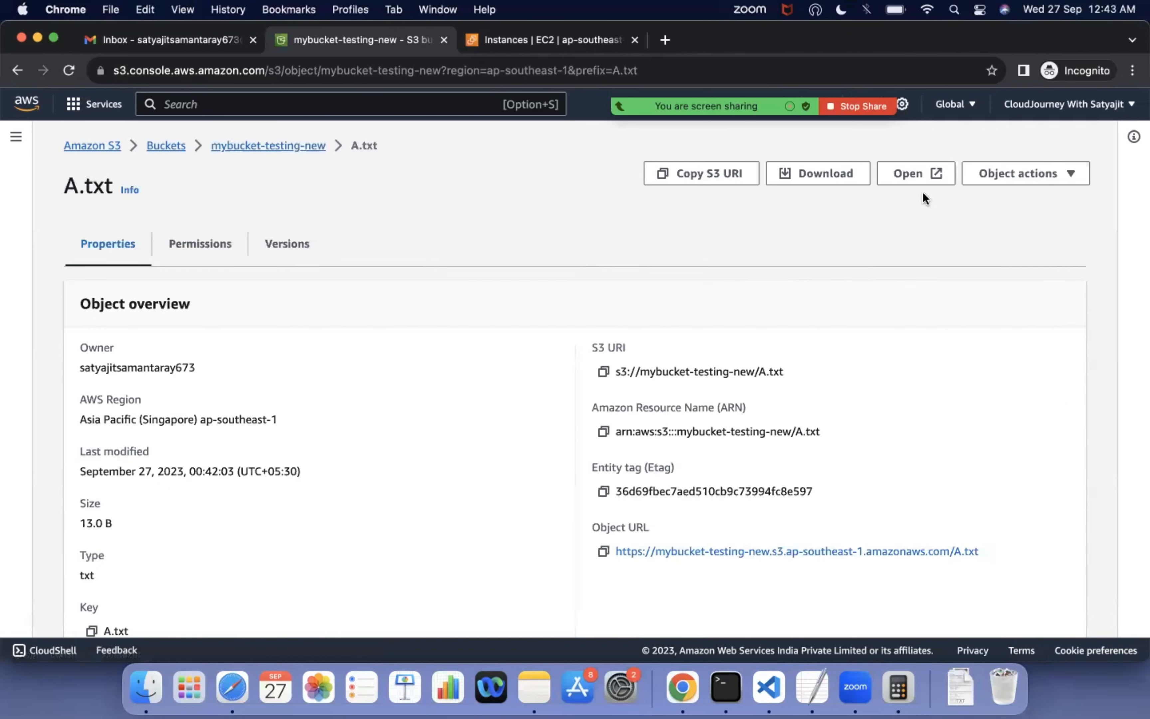
{"action": "left_click", "coordinate": [910, 172]}
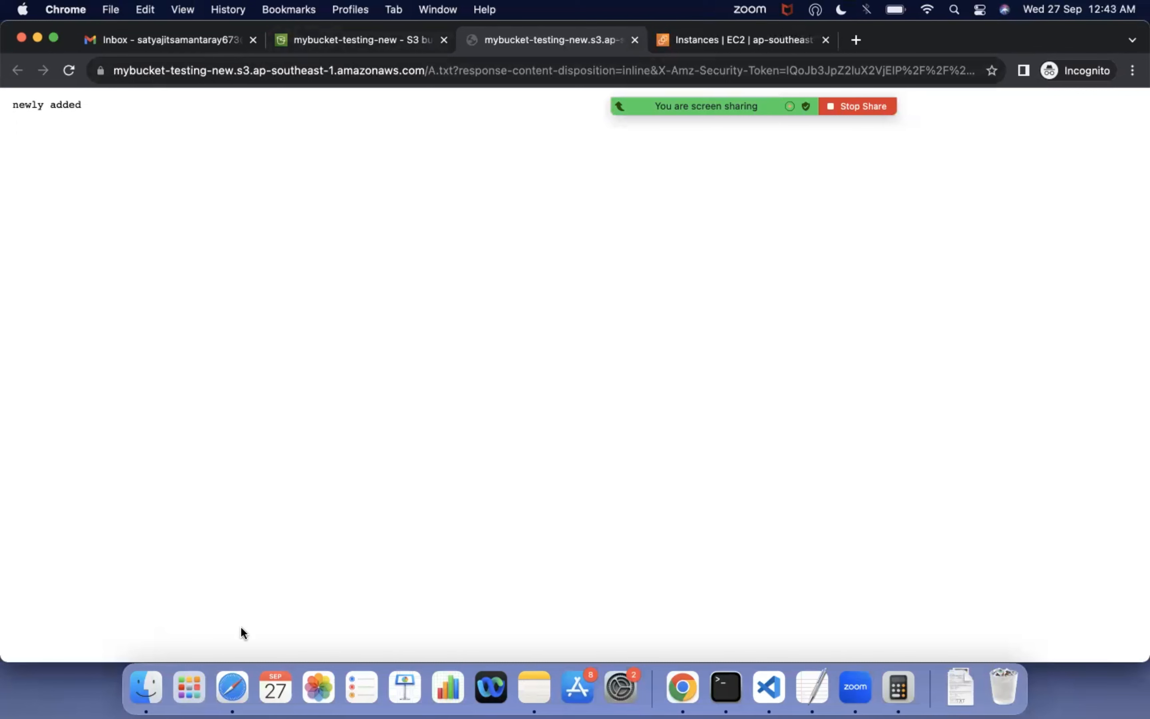
- Open the local A.txt from the Desktop folder in a text editor and replace its text with "Something more added"
{"action": "left_click", "coordinate": [157, 693]}
{"action": "left_click", "coordinate": [249, 227]}
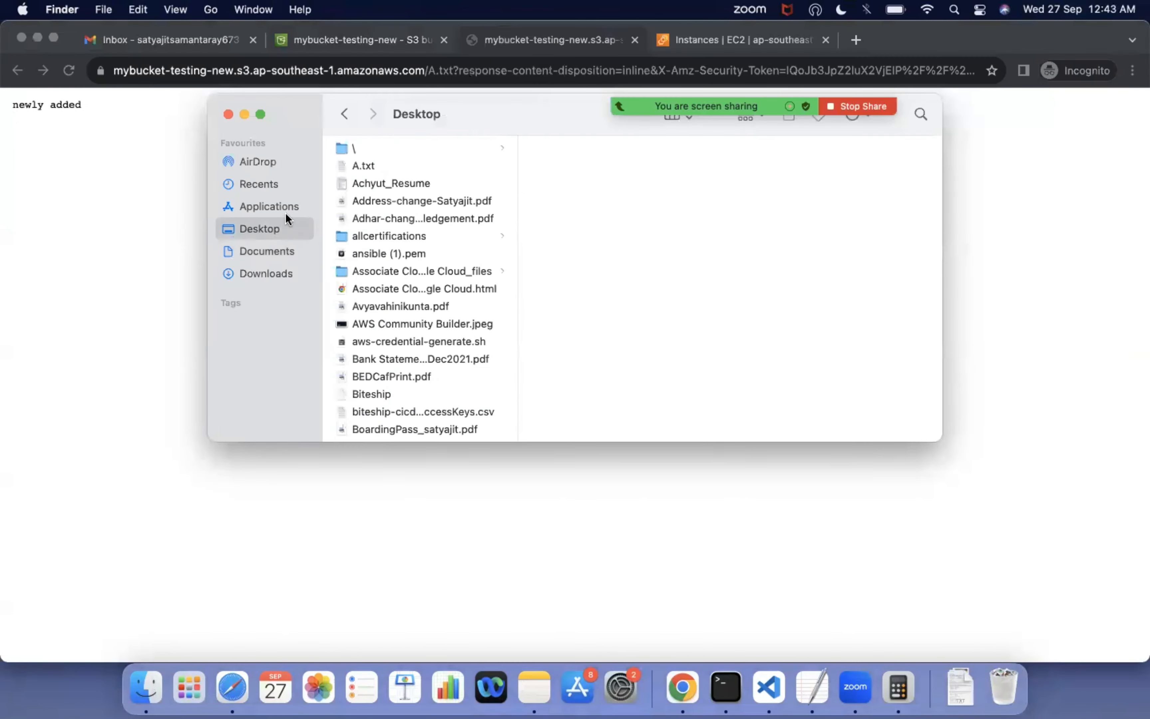
{"action": "double_click", "coordinate": [368, 170]}
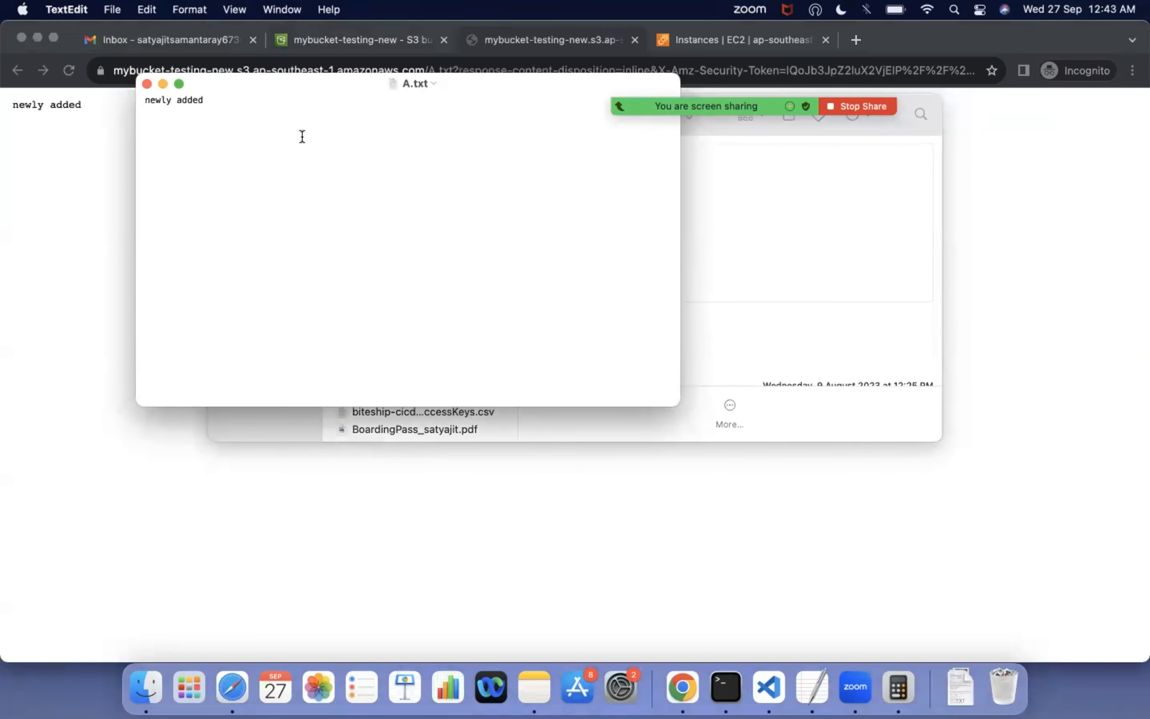
{"action": "left_click", "coordinate": [230, 107]}
{"action": "type", "text": "some"}
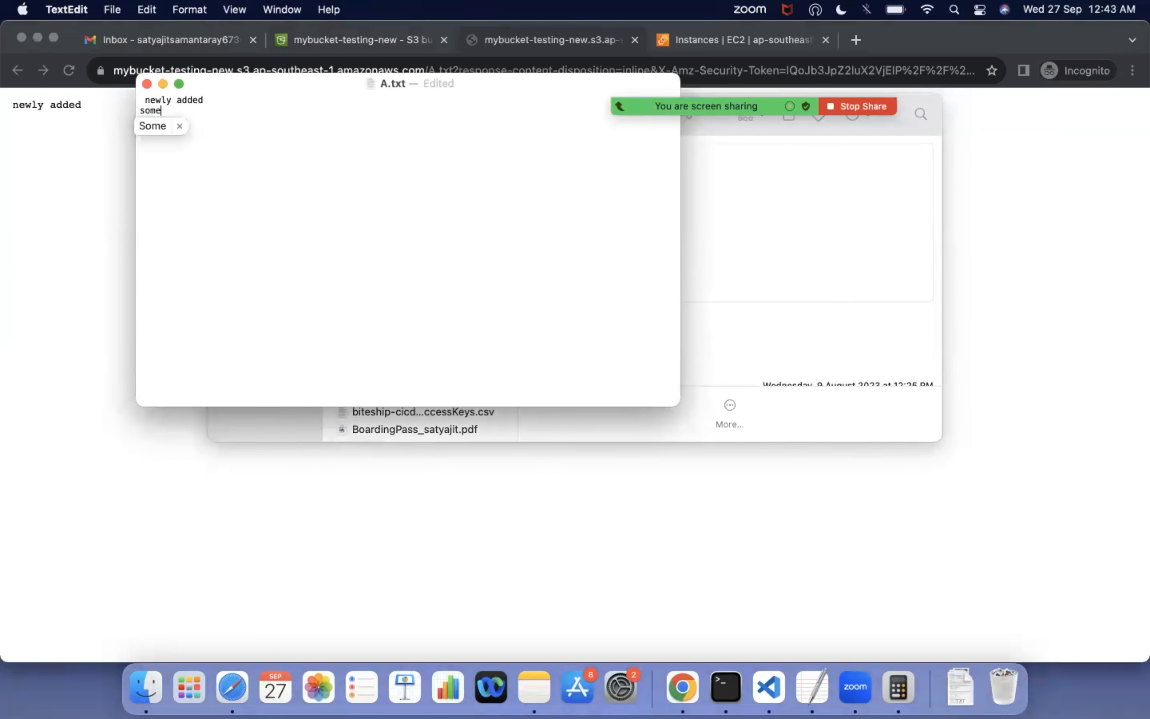
{"action": "type", "text": "thing "}
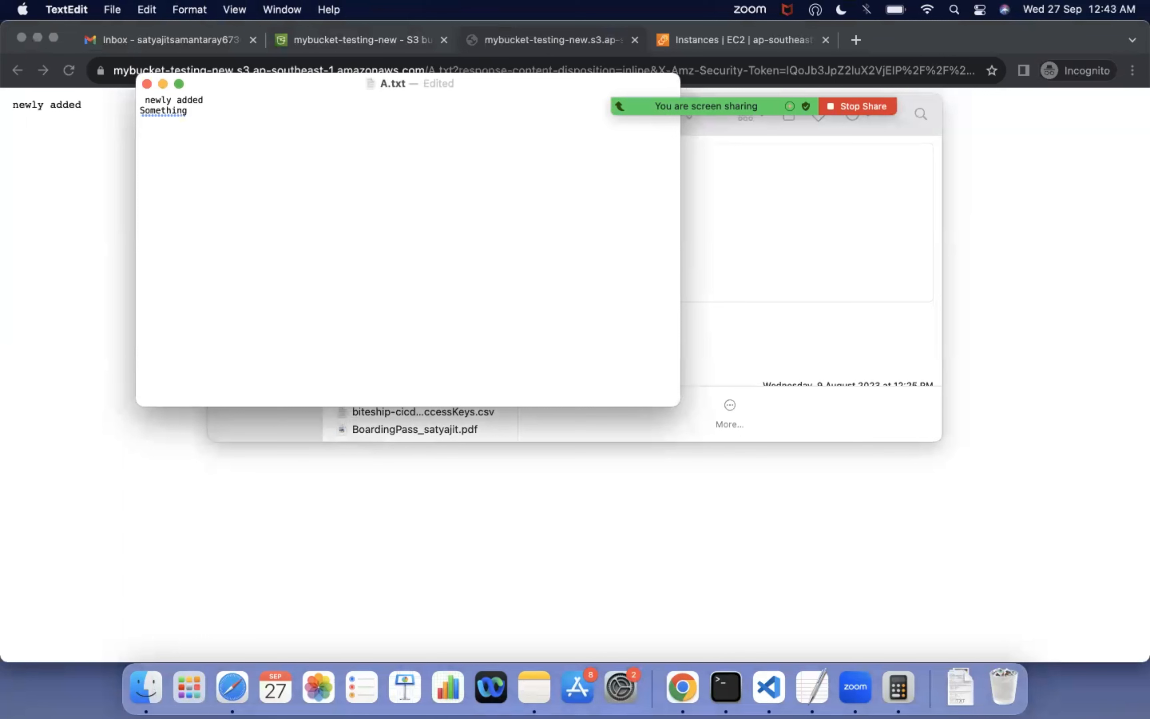
{"action": "type", "text": "more added"}
{"action": "left_click_drag", "start_coordinate": [205, 100], "coordinate": [132, 101]}
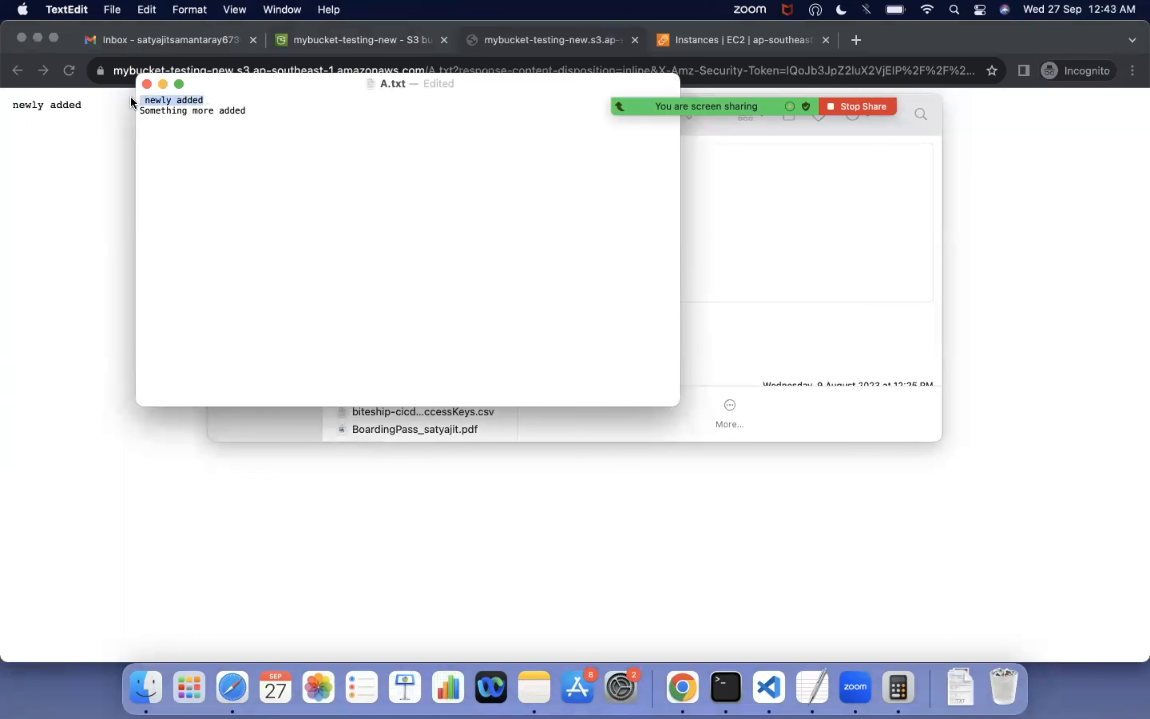
{"action": "key", "text": "BackSpace"}
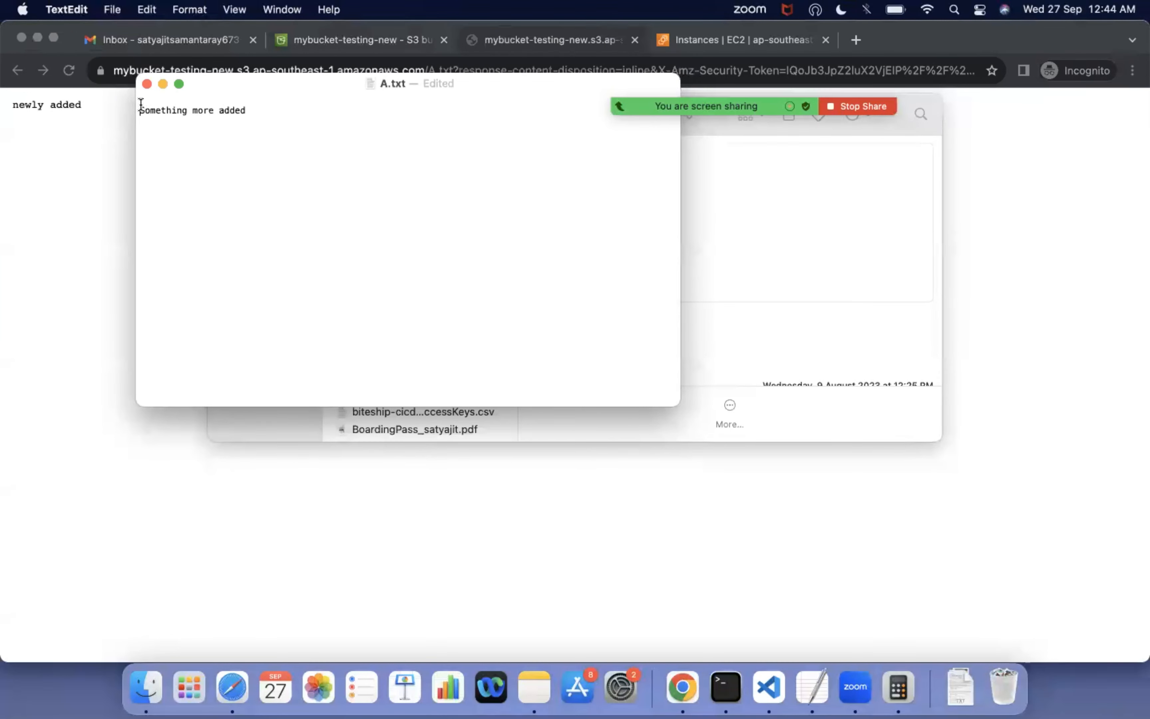
{"action": "key", "text": "BackSpace"}
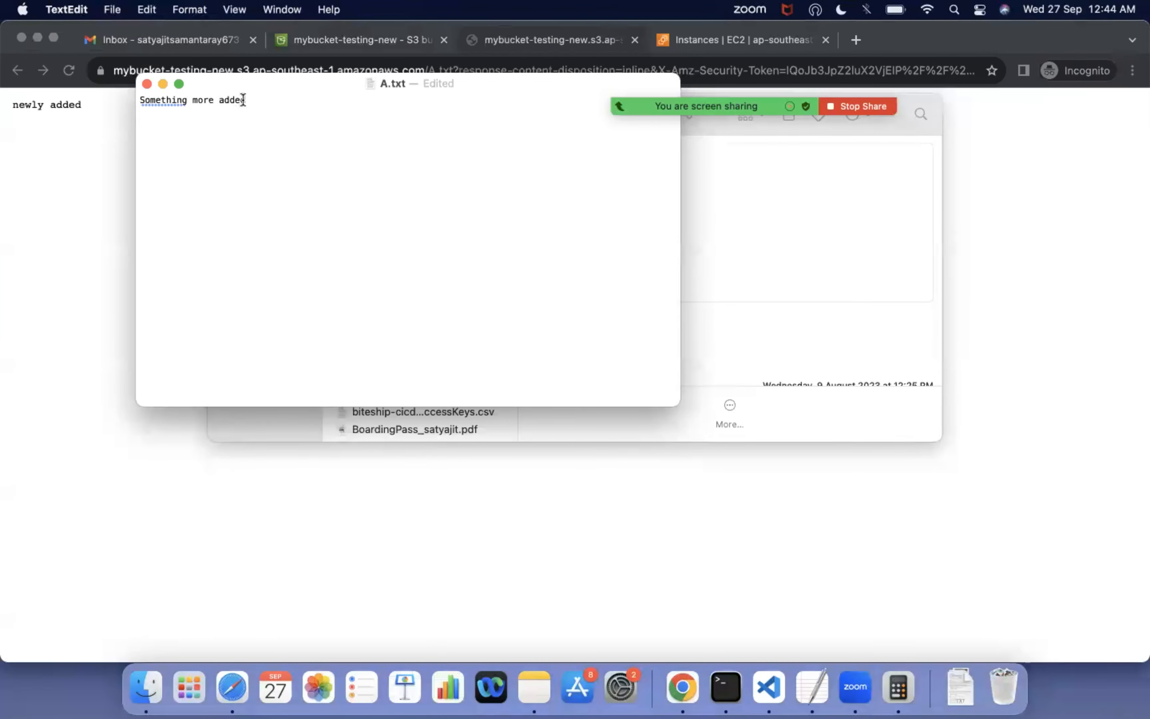
- Extend the line in A.txt to "Something more file added recently", then save and close the file
{"action": "left_click", "coordinate": [220, 99]}
{"action": "type", "text": "file"}
{"action": "left_click", "coordinate": [286, 98]}
{"action": "type", "text": "recently"}
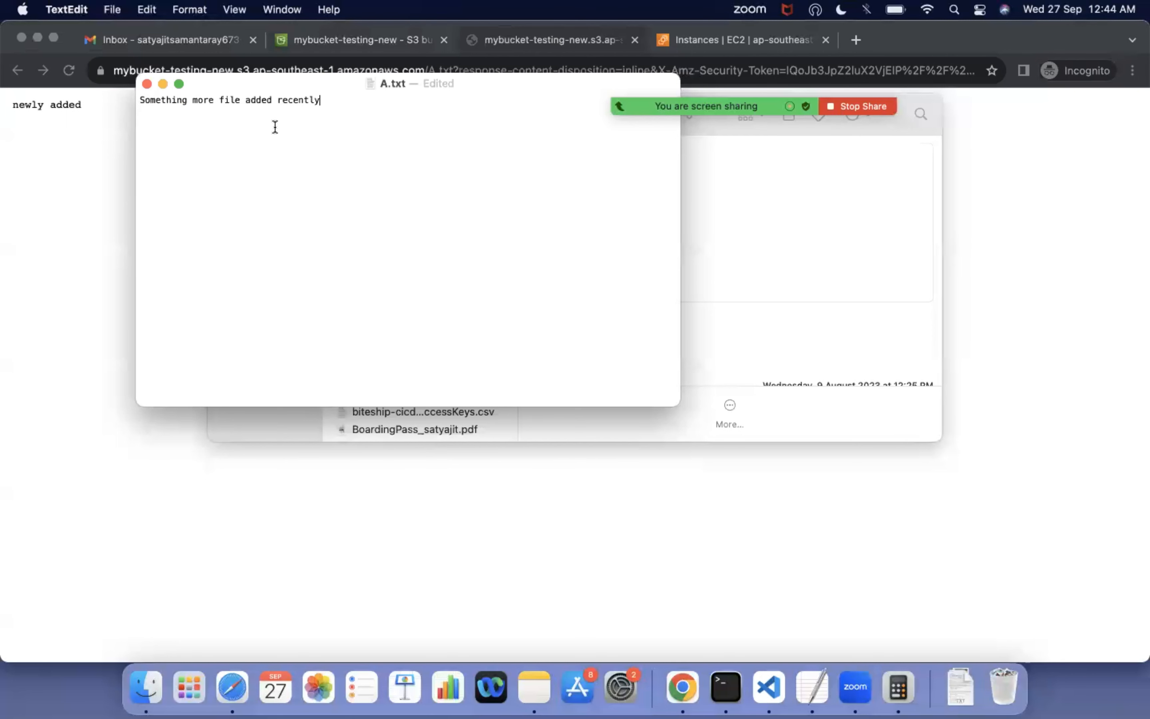
{"action": "key", "text": "super+s"}
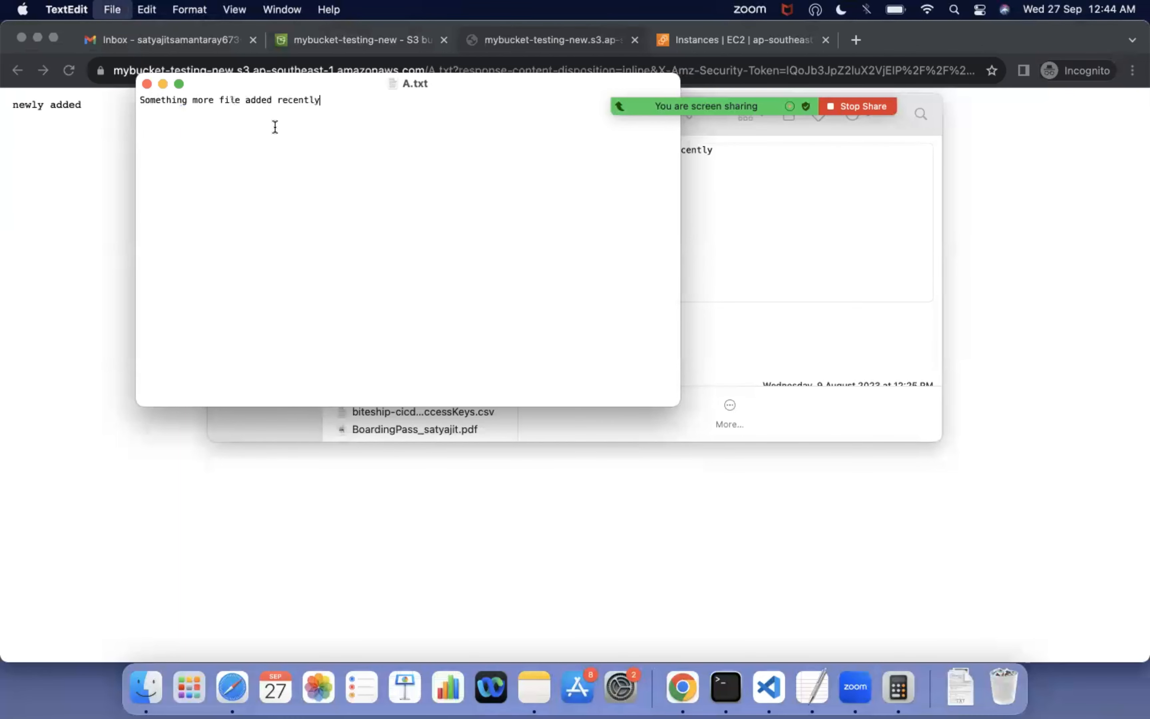
{"action": "left_click", "coordinate": [146, 84]}
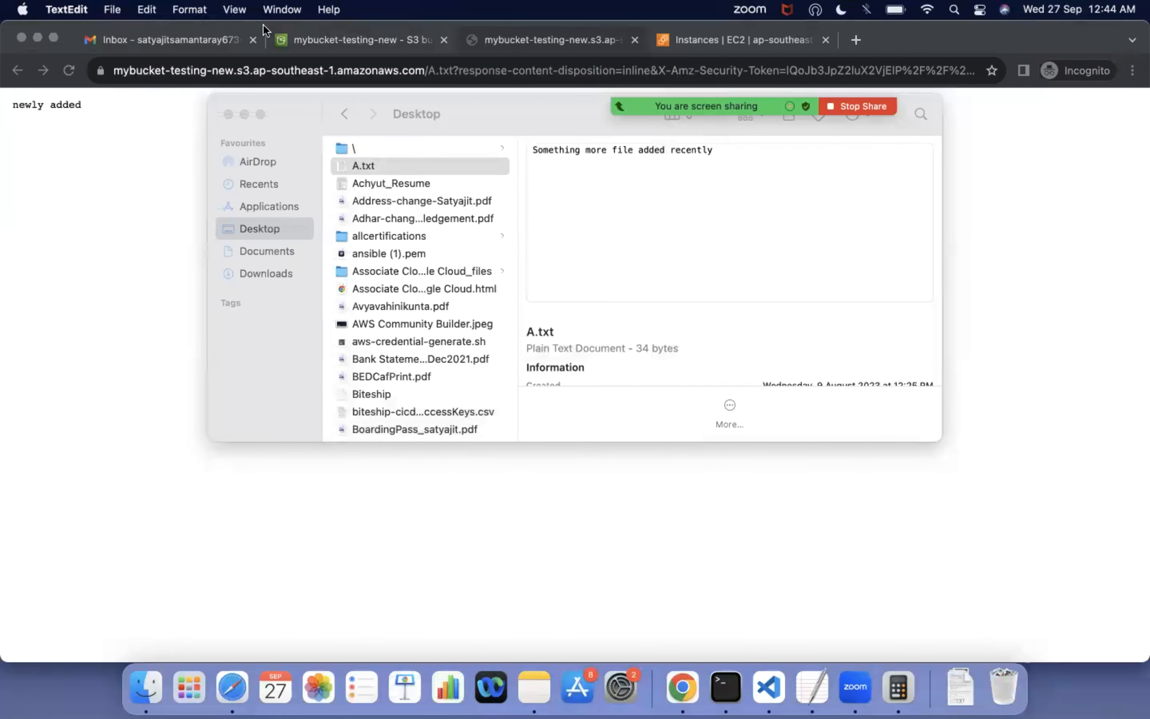
- Return to mybucket-testing-new in the S3 console, upload the edited A.txt from the Desktop folder, and close the upload status
{"action": "left_click", "coordinate": [342, 41]}
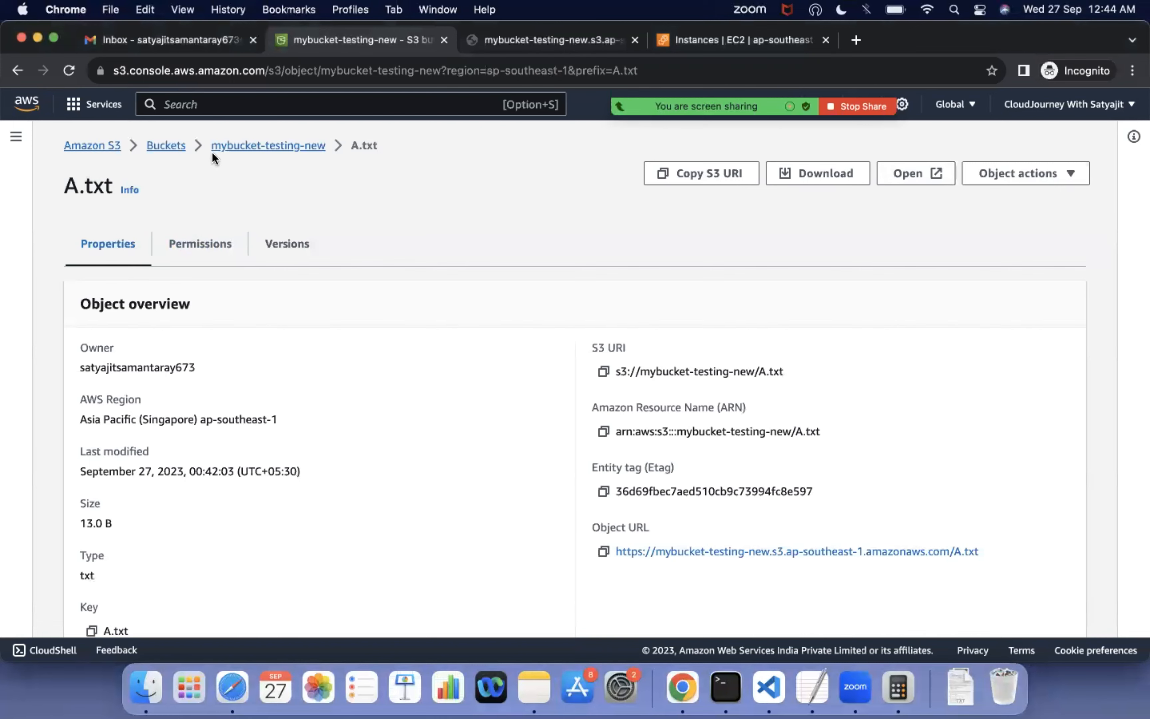
{"action": "left_click", "coordinate": [252, 146]}
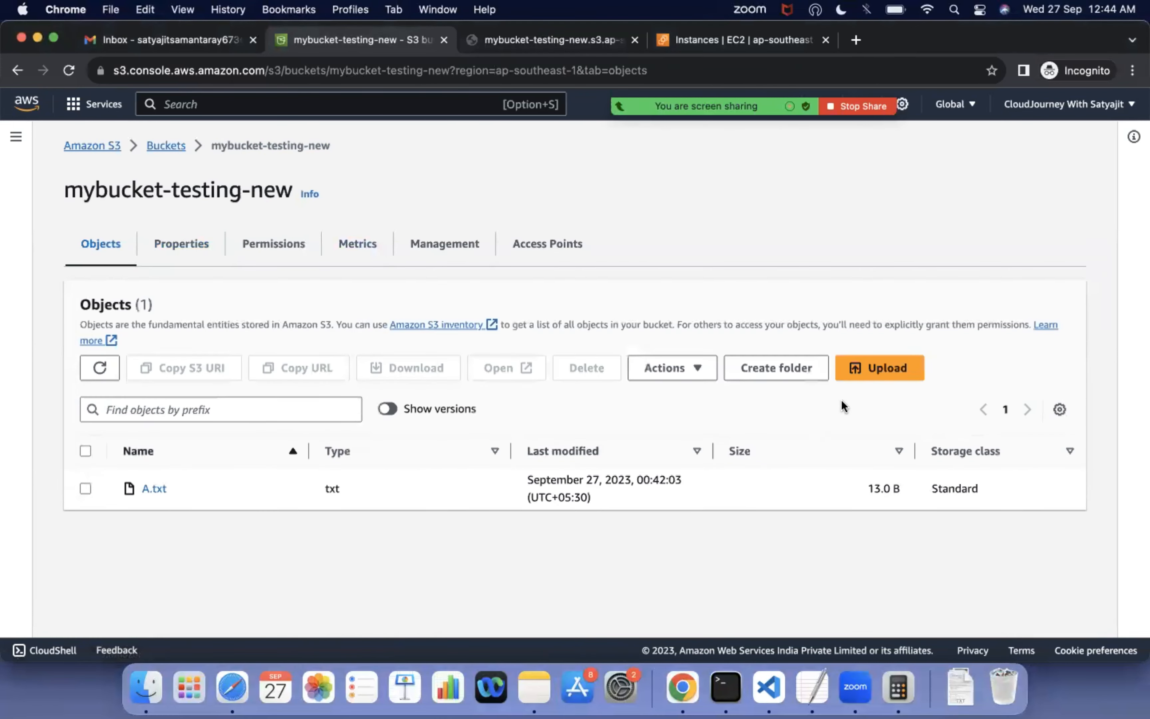
{"action": "left_click", "coordinate": [877, 368]}
{"action": "left_click", "coordinate": [552, 354]}
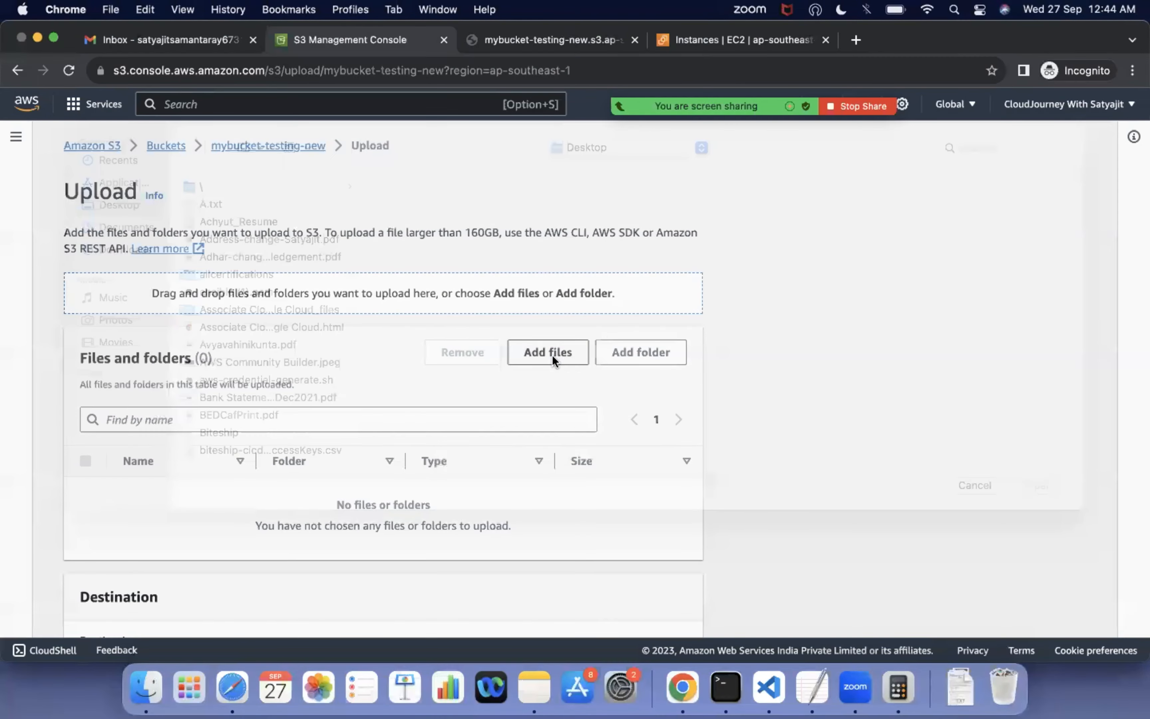
{"action": "left_click", "coordinate": [230, 231]}
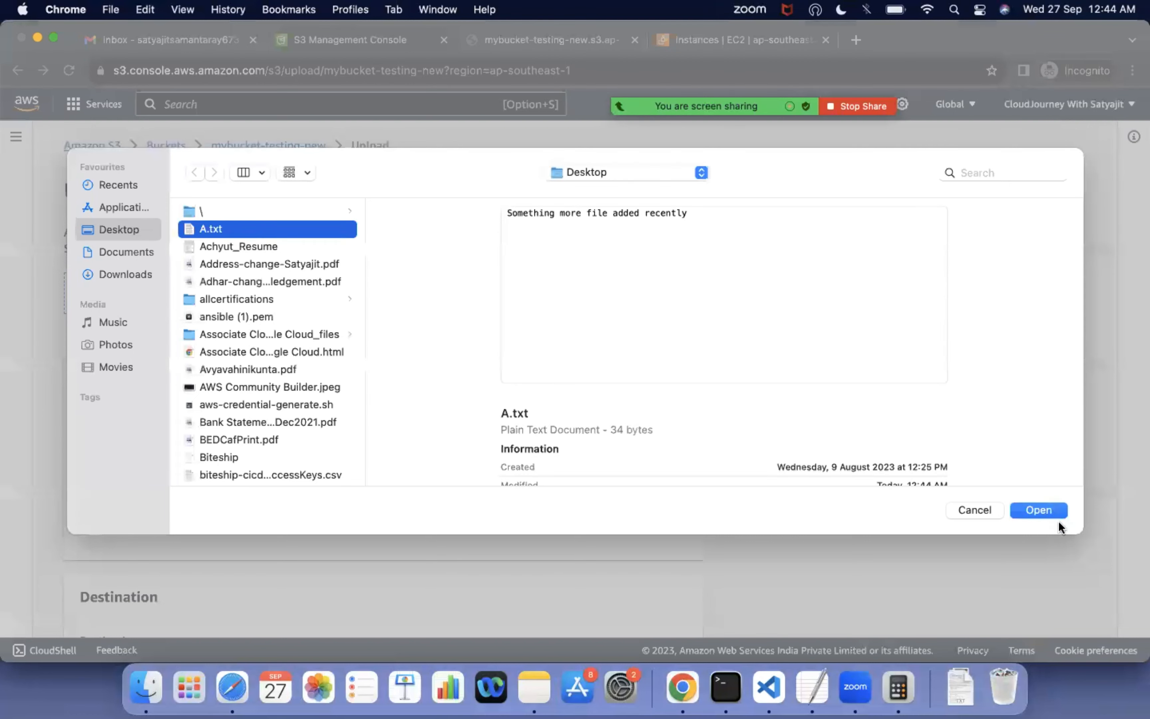
{"action": "left_click", "coordinate": [1042, 513]}
{"action": "scroll", "coordinate": [667, 573], "scroll_direction": "down", "scroll_amount": 5}
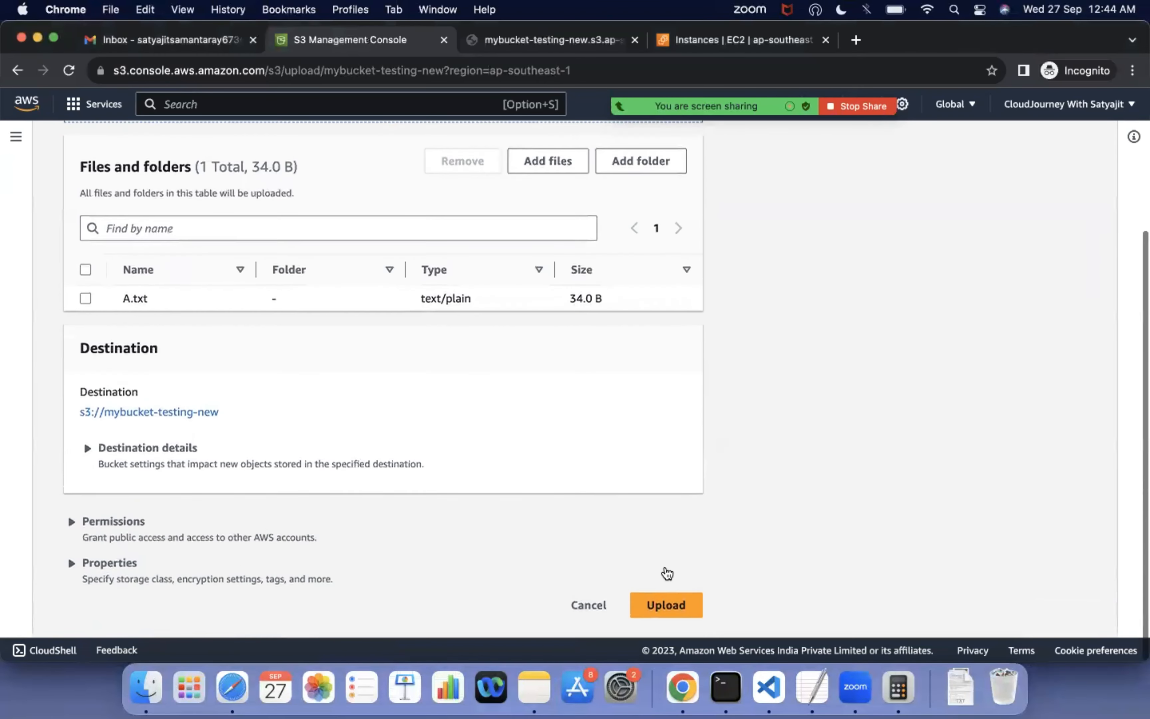
{"action": "left_click", "coordinate": [664, 607]}
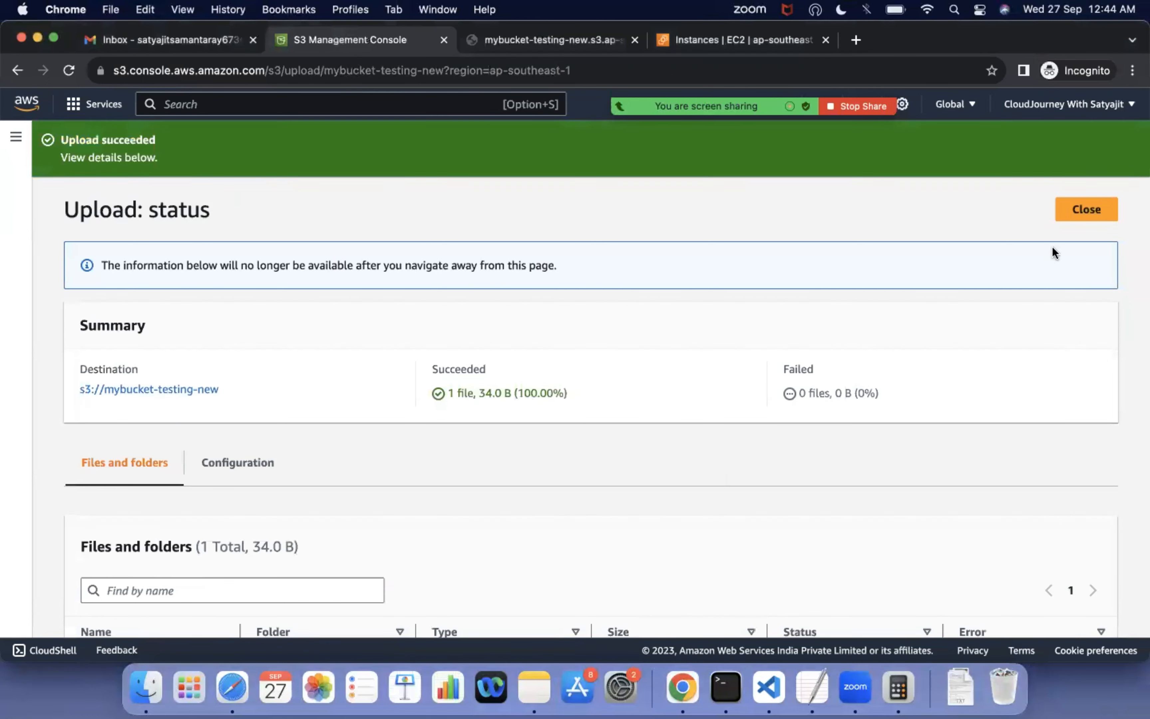
{"action": "left_click", "coordinate": [1087, 212]}
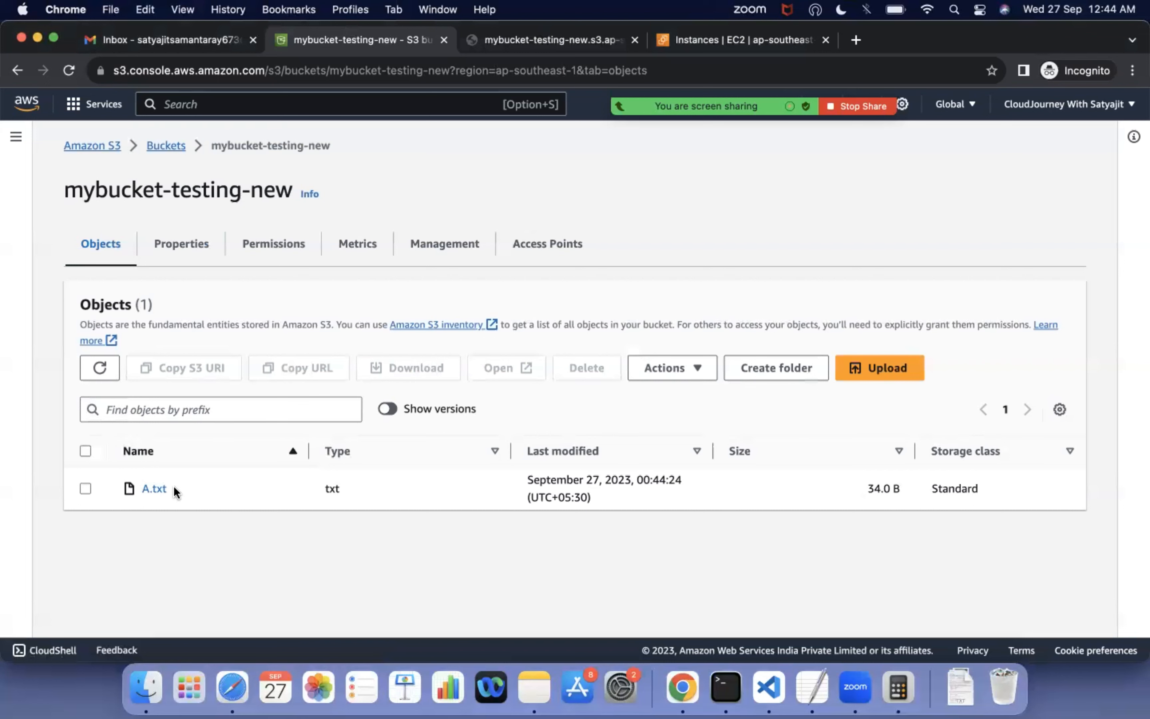
- Open the current version of A.txt in the browser to check its contents, and return to its S3 object page
{"action": "left_click", "coordinate": [158, 488]}
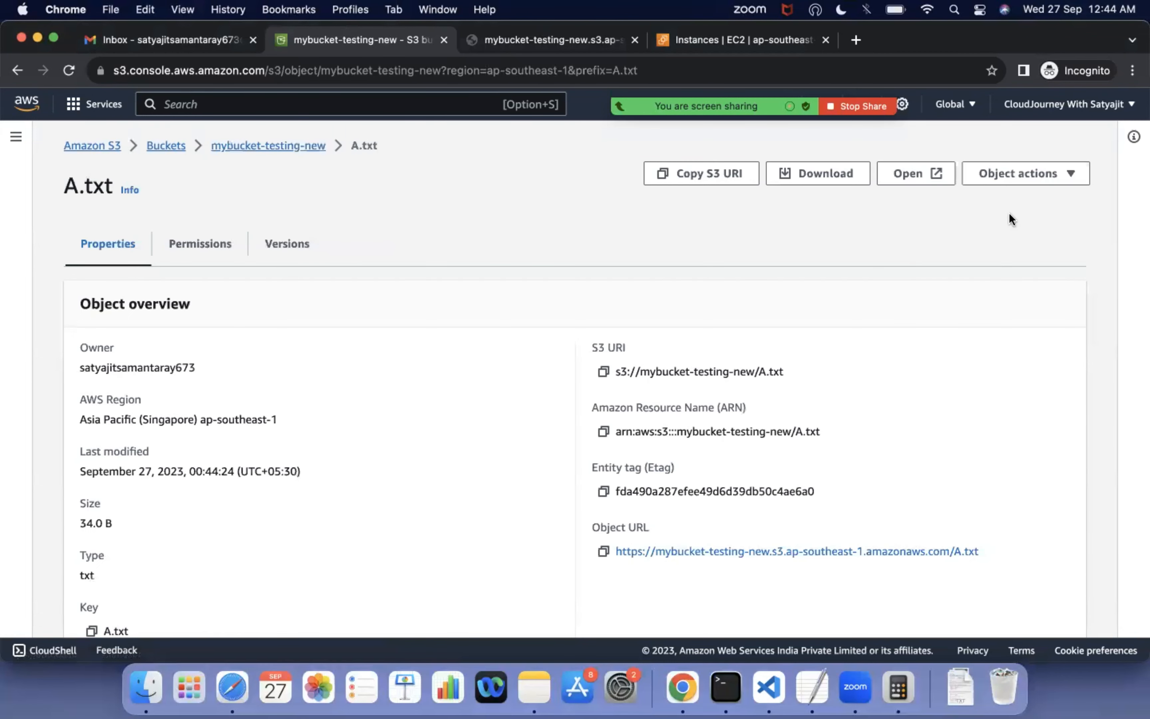
{"action": "left_click", "coordinate": [906, 172]}
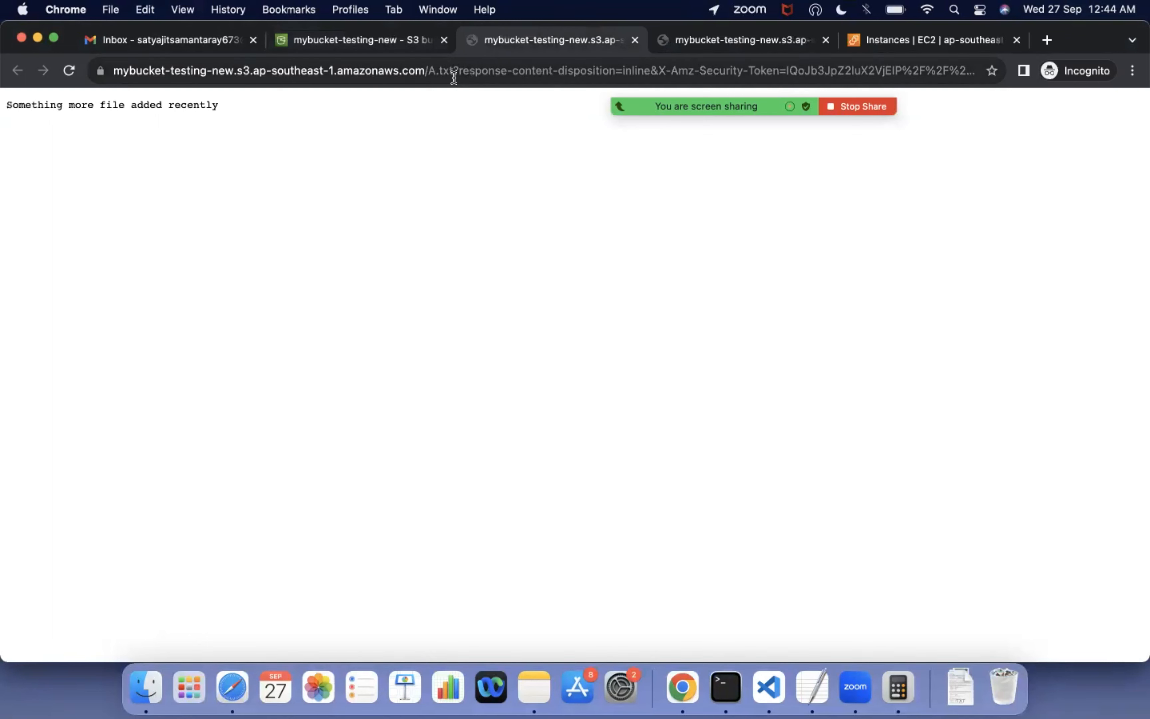
{"action": "left_click", "coordinate": [340, 39]}
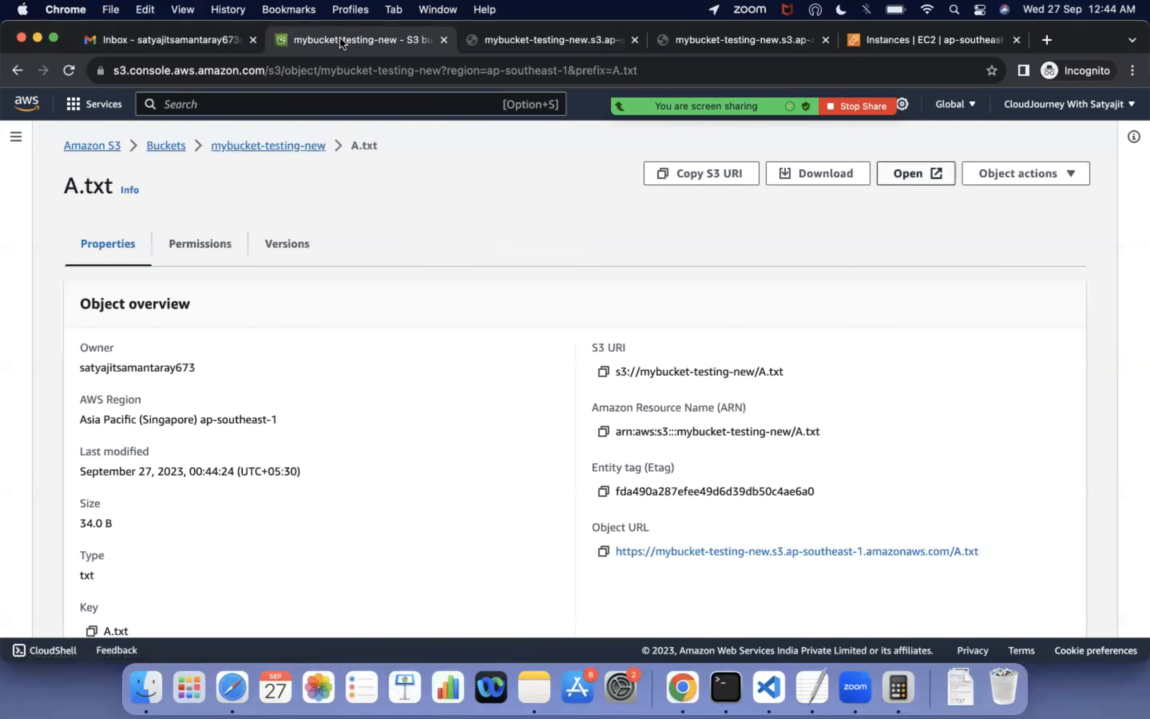
- List the versions of A.txt, open the older version's contents in the browser, and return to its object page
{"action": "left_click", "coordinate": [291, 244]}
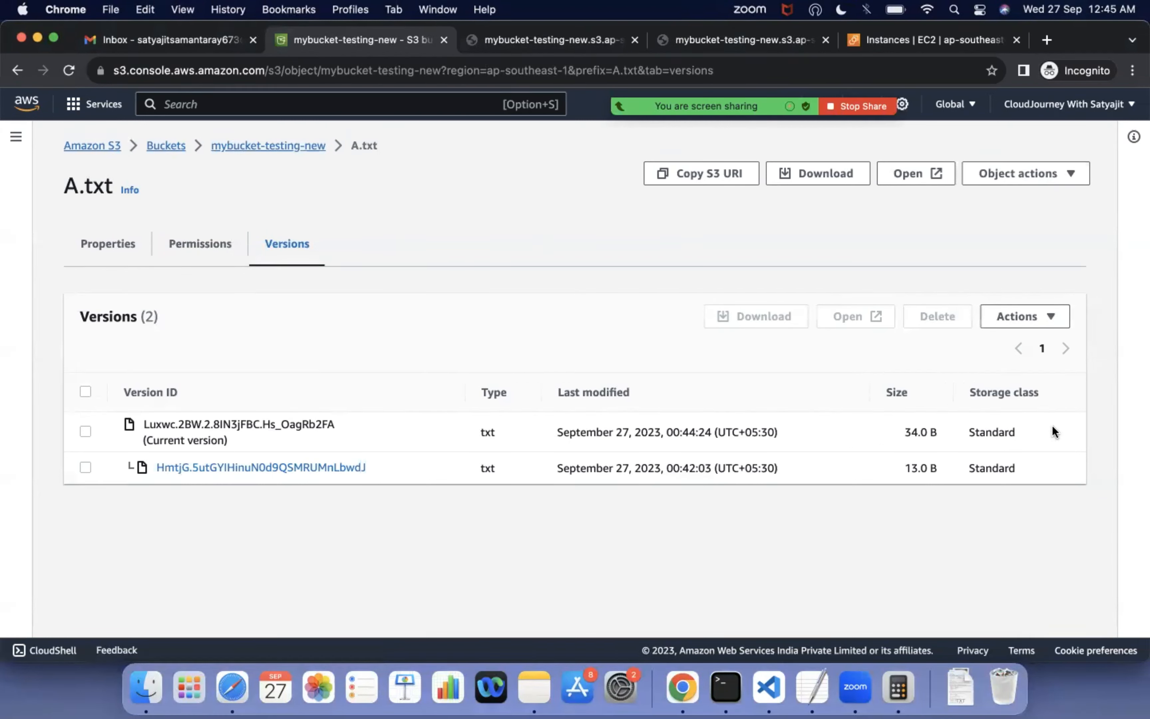
{"action": "left_click", "coordinate": [229, 468]}
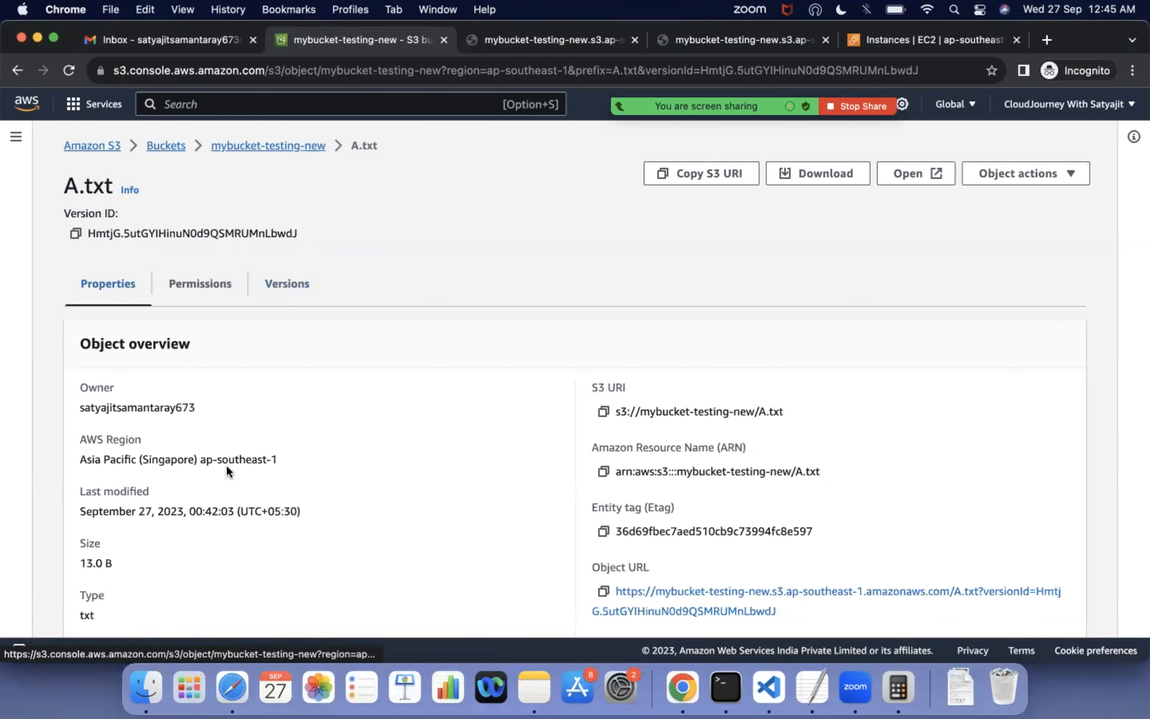
{"action": "left_click", "coordinate": [909, 173]}
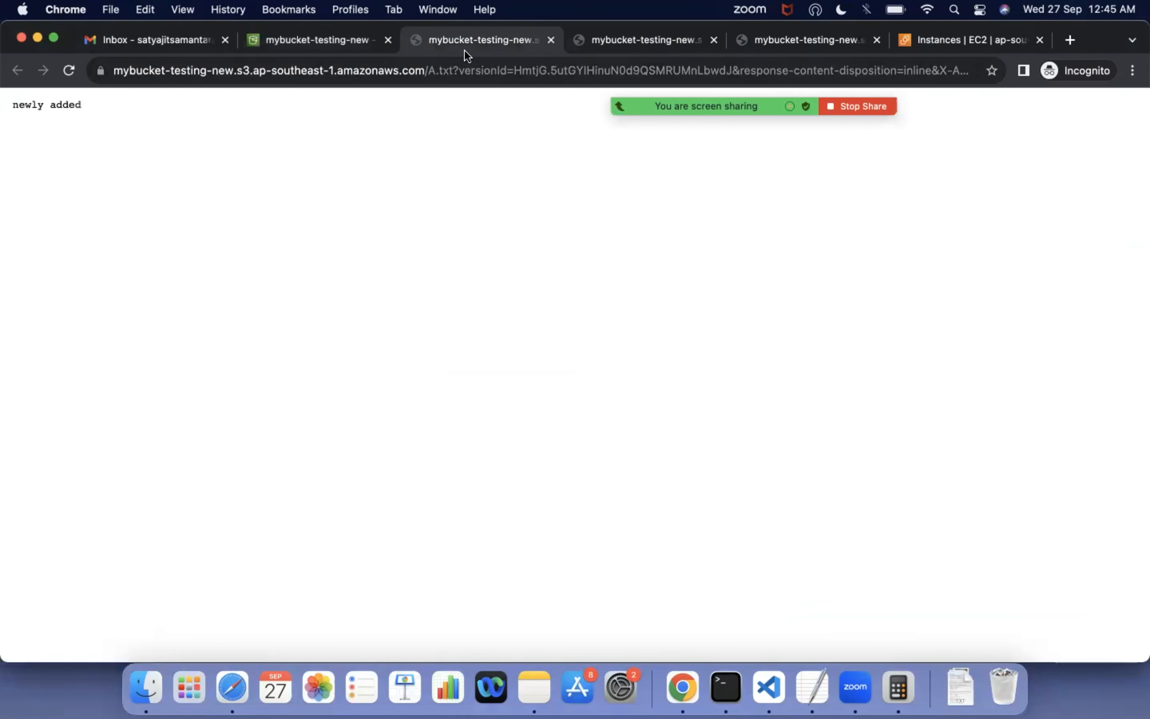
{"action": "left_click", "coordinate": [333, 37]}
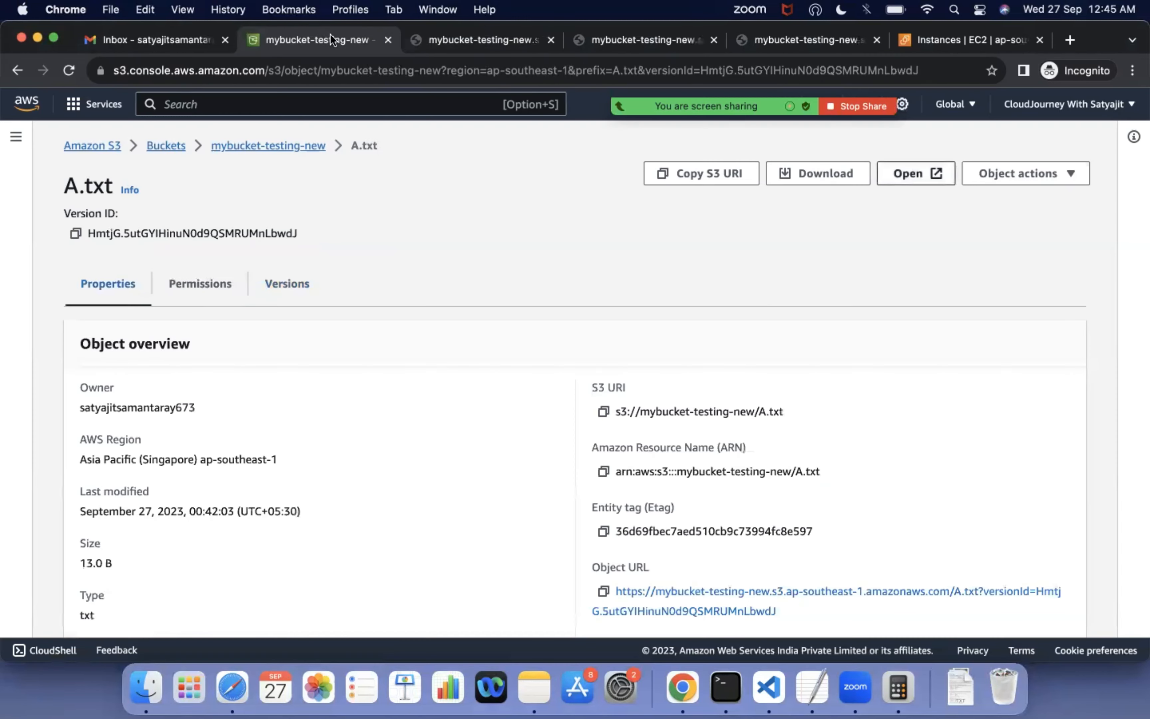
- List the versions of A.txt, open the older version's contents in the browser, and close all the A.txt preview tabs
{"action": "left_click", "coordinate": [283, 290]}
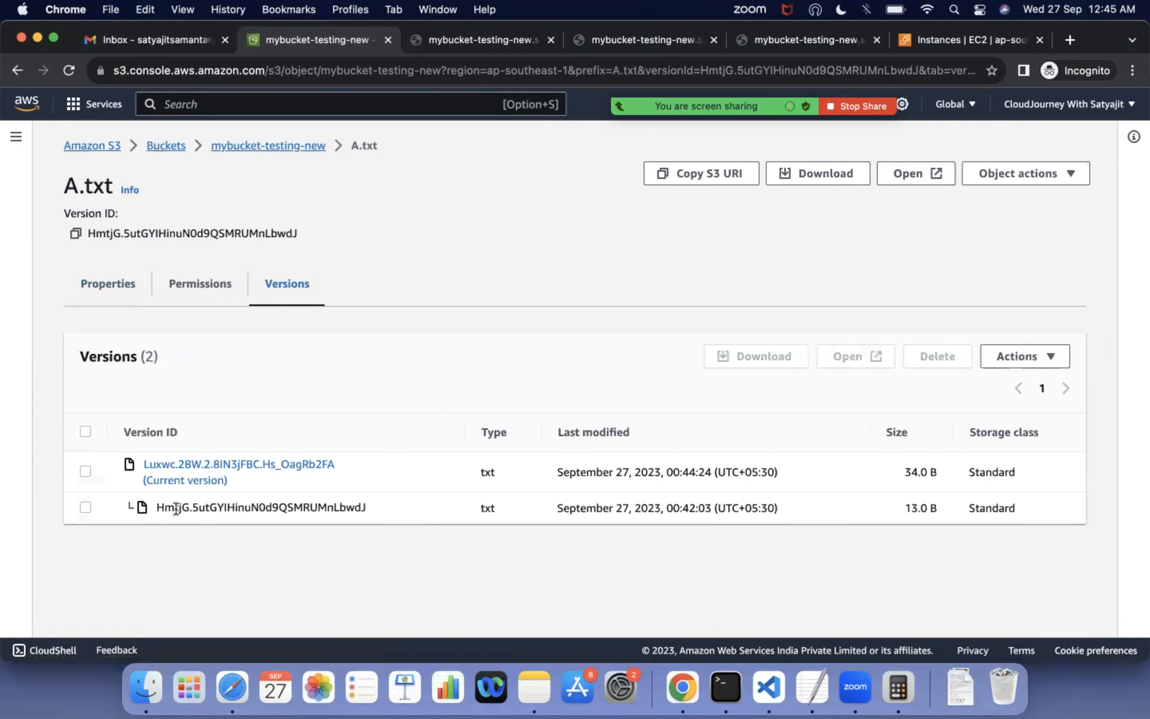
{"action": "left_click", "coordinate": [85, 508]}
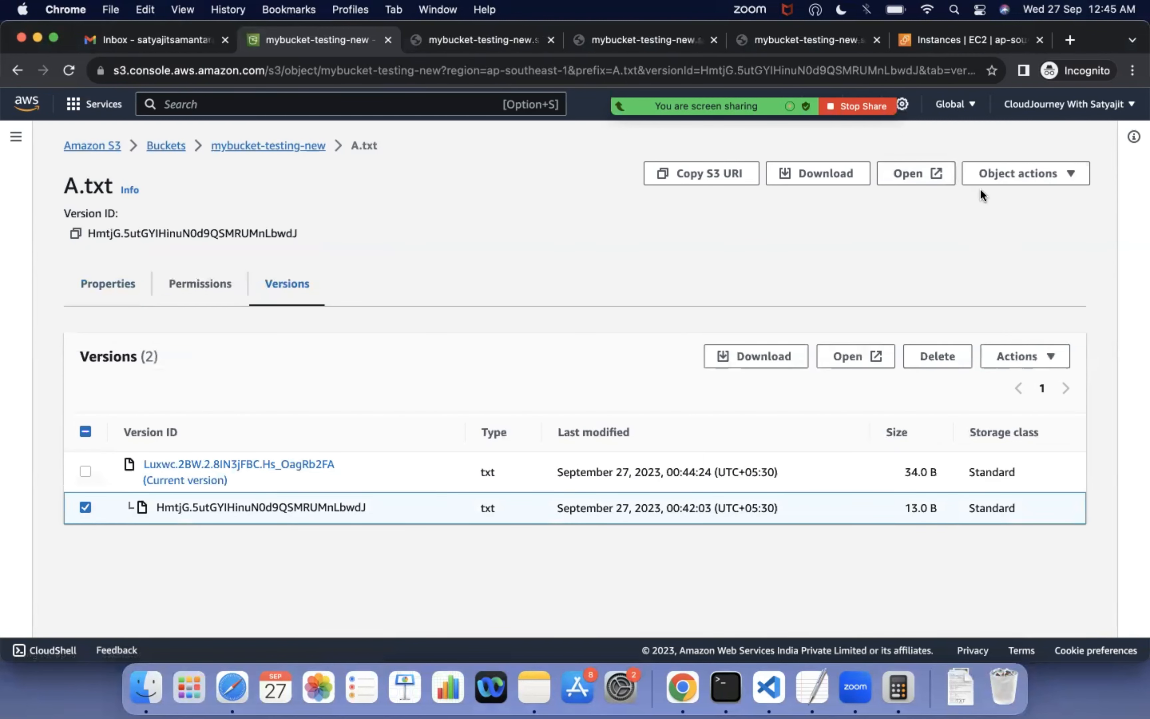
{"action": "left_click", "coordinate": [915, 173]}
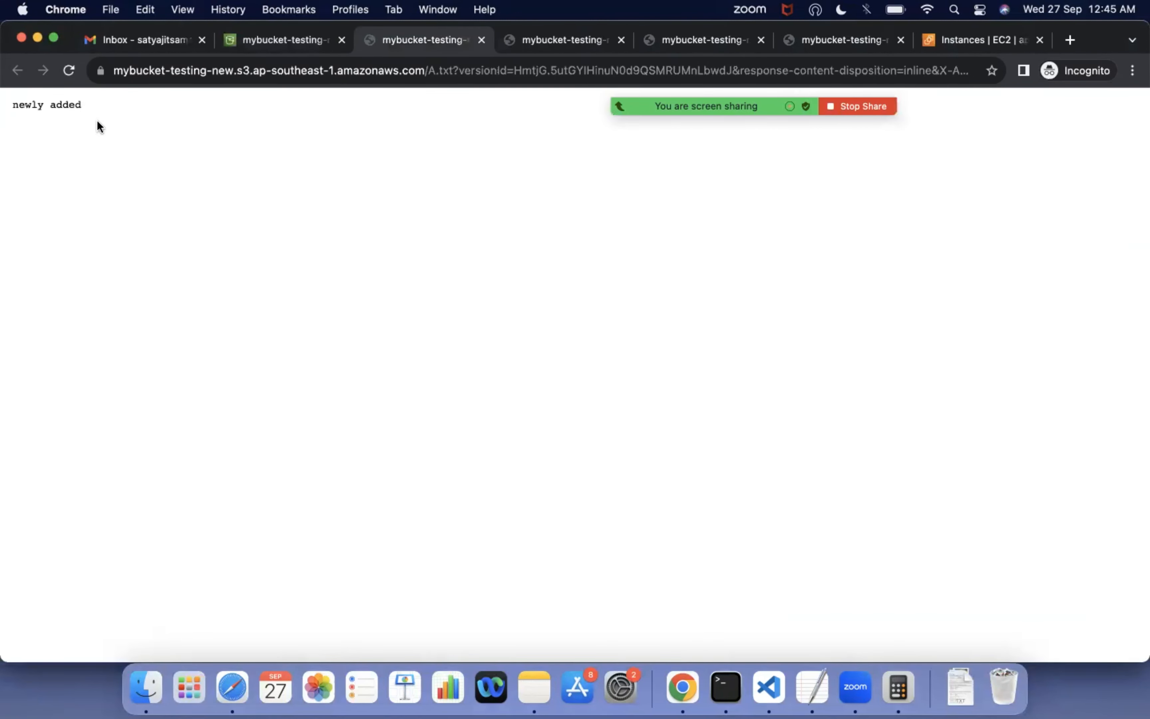
{"action": "left_click", "coordinate": [483, 40]}
{"action": "left_click", "coordinate": [481, 41]}
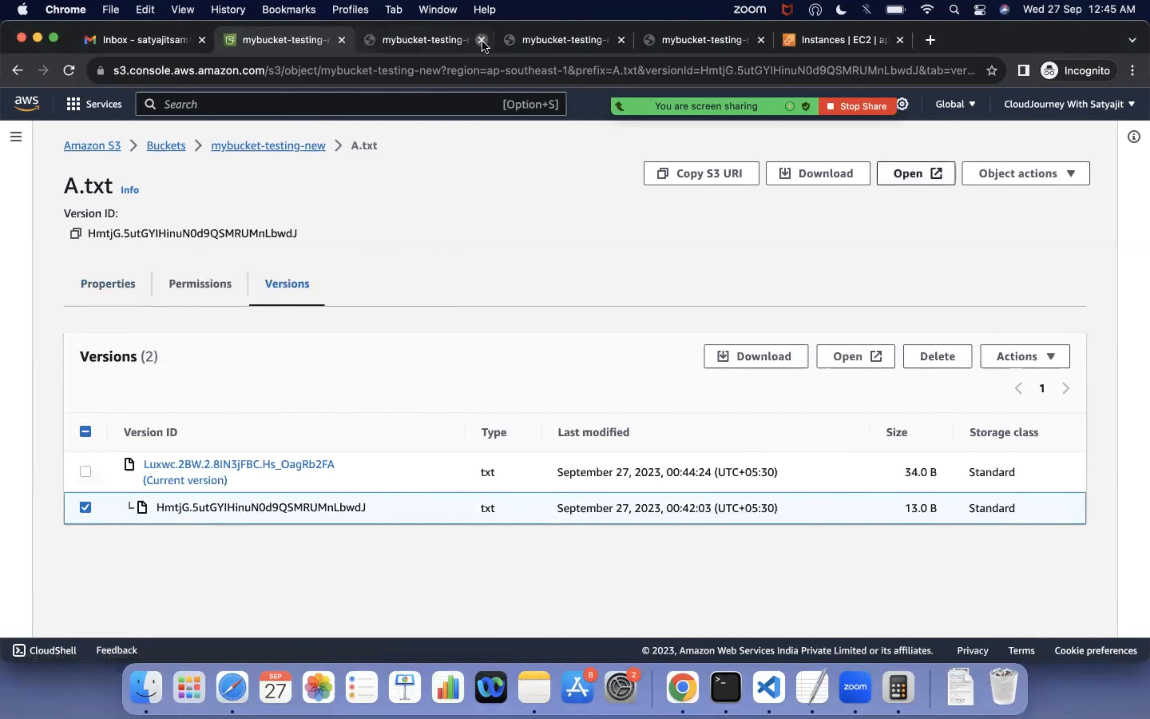
{"action": "left_click", "coordinate": [482, 40]}
{"action": "left_click", "coordinate": [481, 40]}
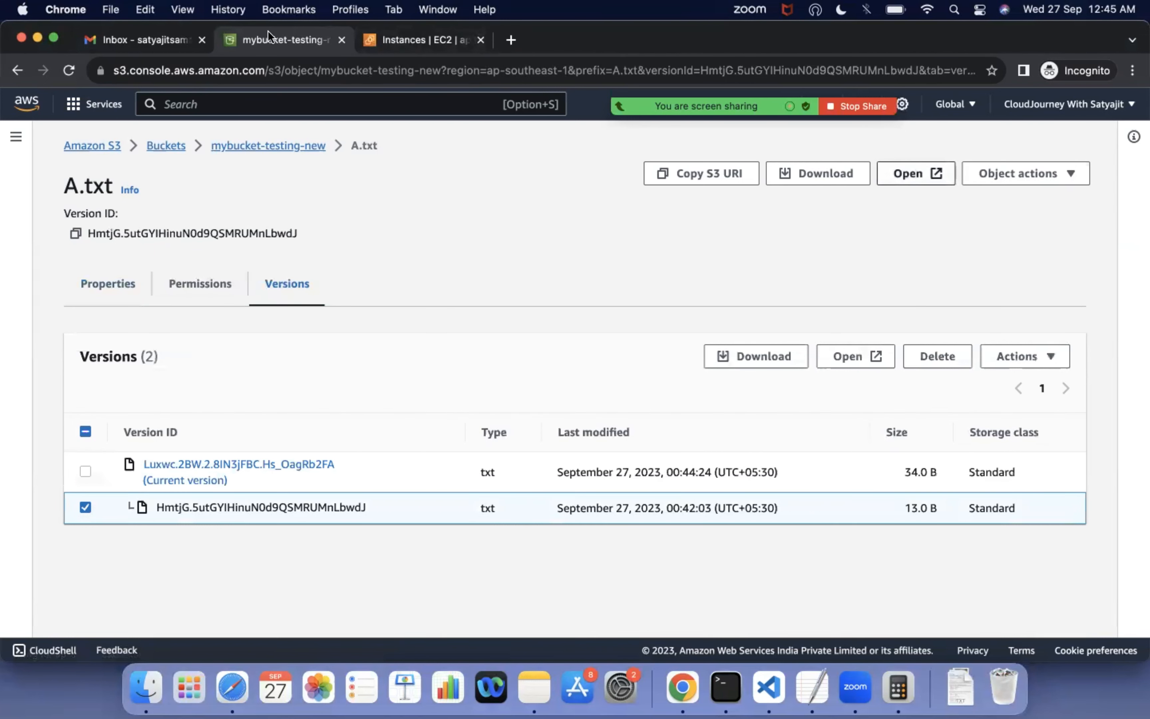
- Go to the current version's object page for A.txt, check its contents in the browser, and close the preview
{"action": "left_click", "coordinate": [217, 465]}
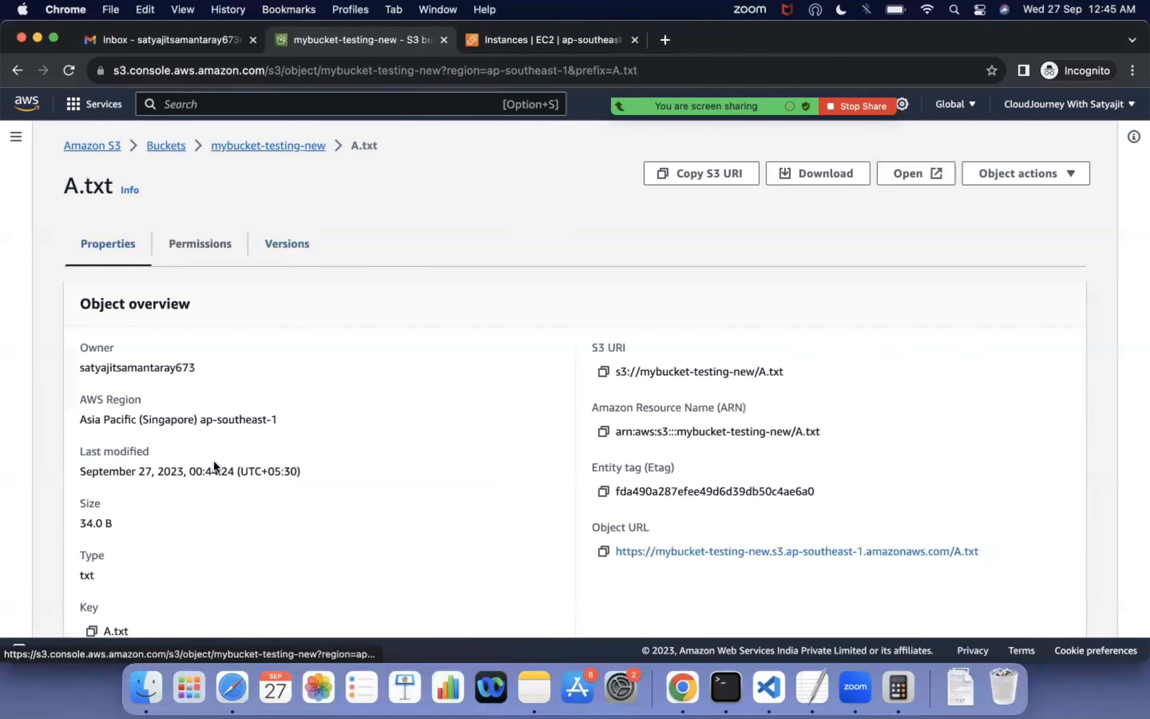
{"action": "left_click", "coordinate": [911, 172]}
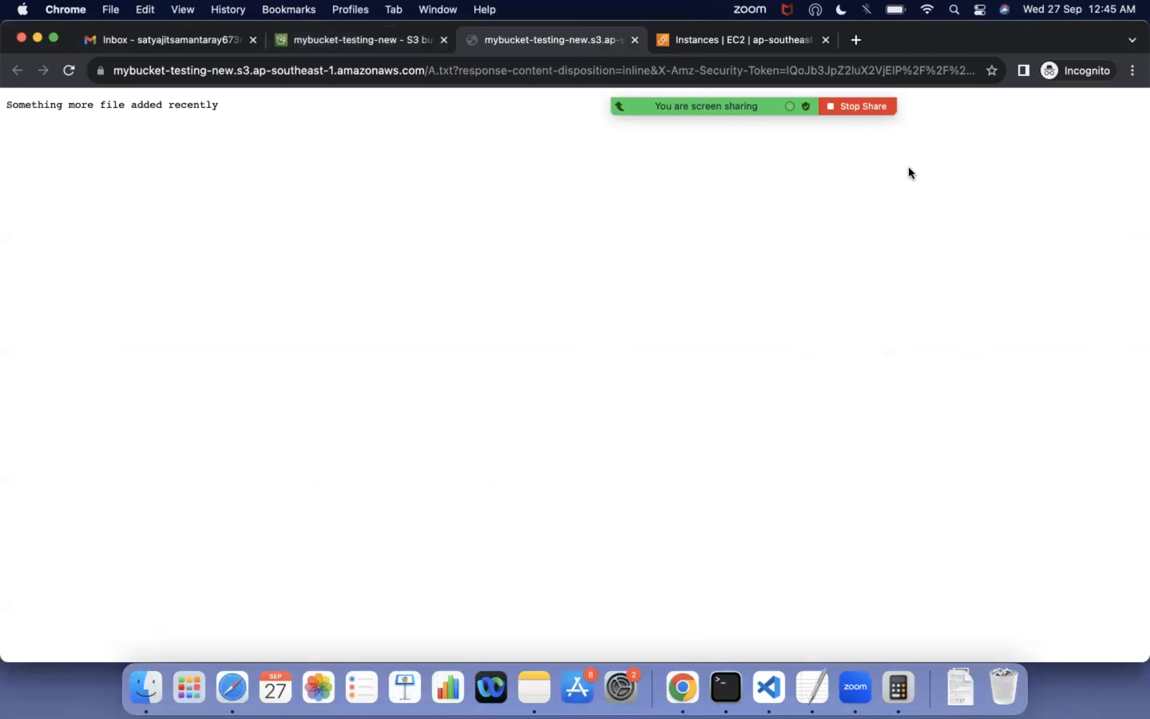
{"action": "left_click", "coordinate": [634, 40]}
- Try to open the older version from the current object's version list, then close the preview and deselect that version
{"action": "left_click", "coordinate": [304, 243]}
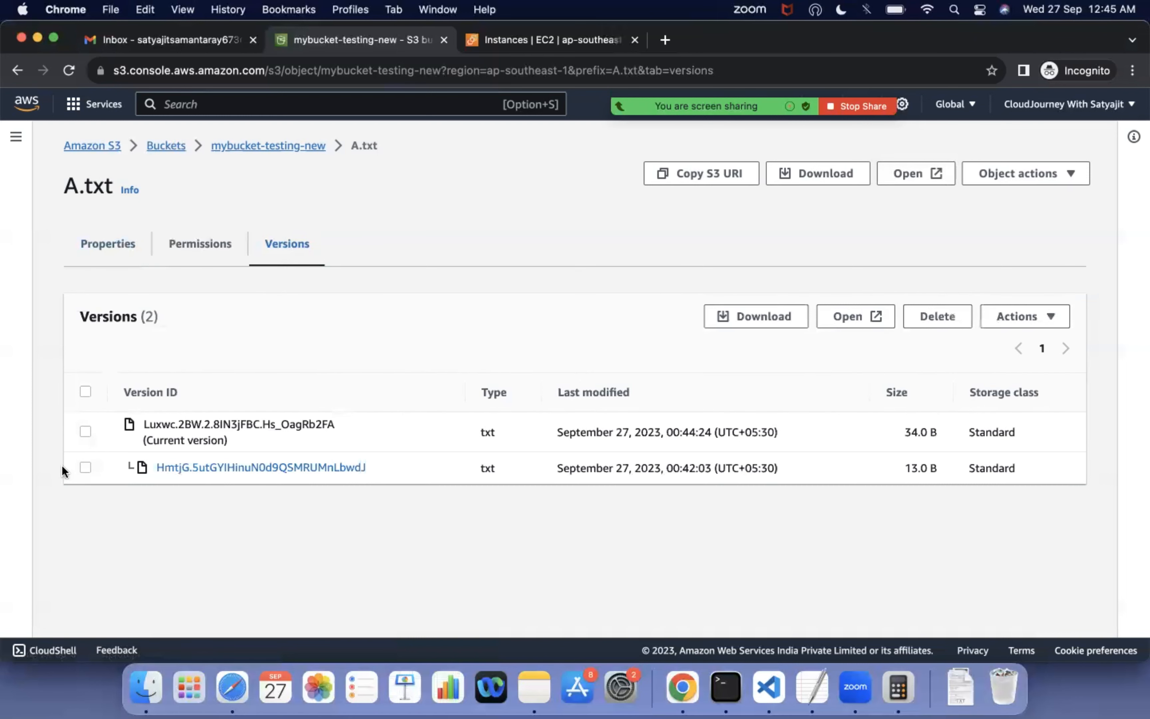
{"action": "left_click", "coordinate": [85, 467]}
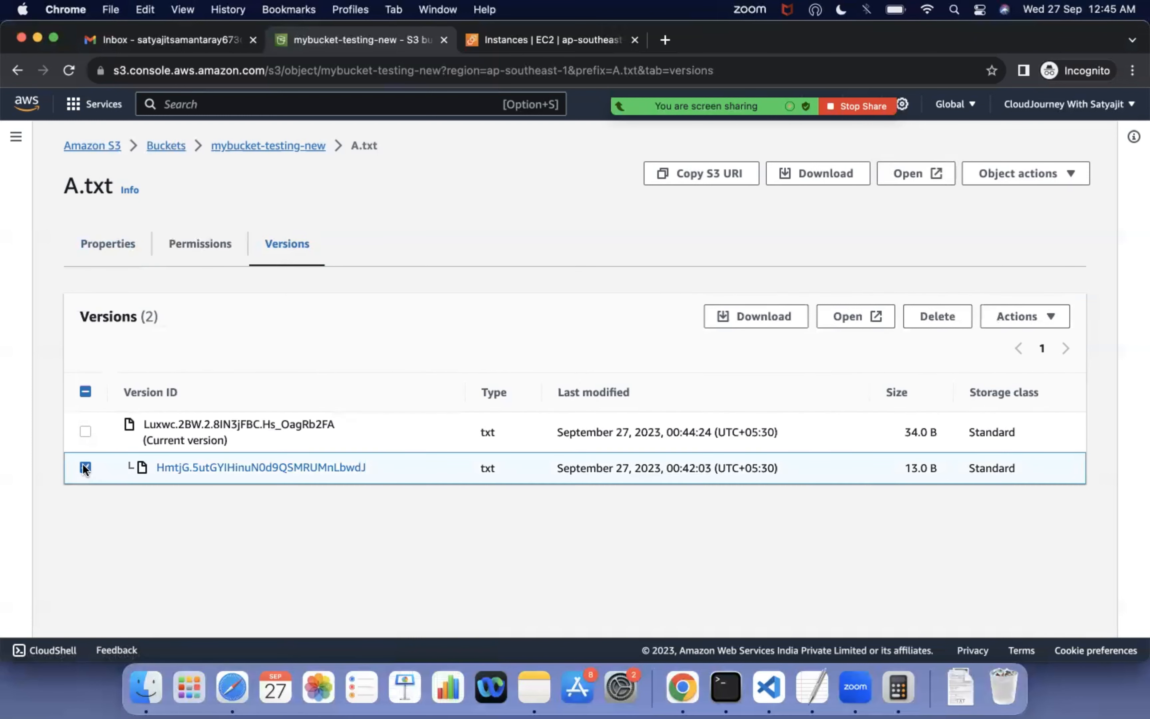
{"action": "left_click", "coordinate": [910, 173]}
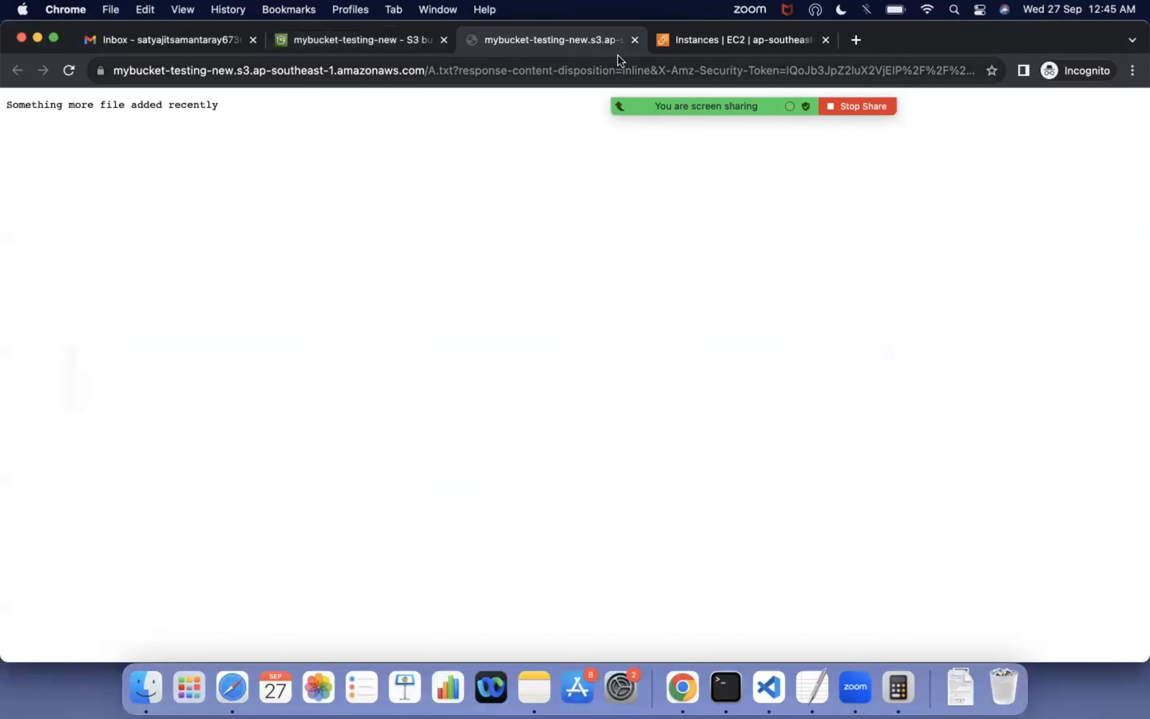
{"action": "left_click", "coordinate": [634, 40]}
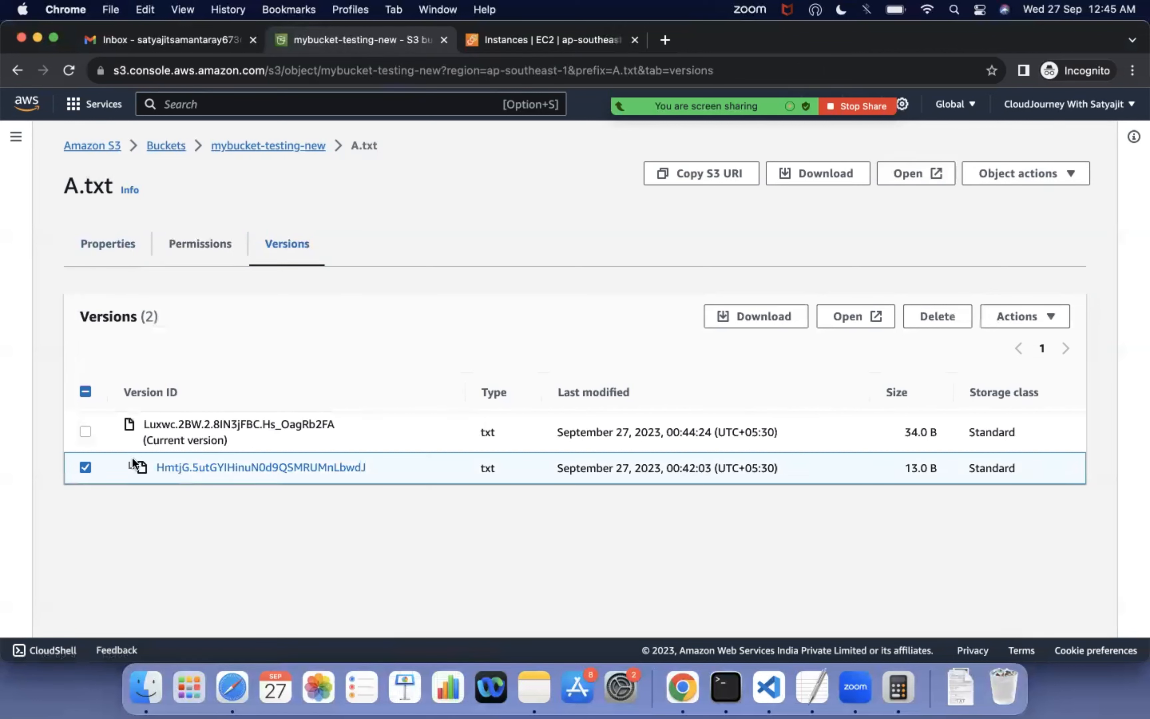
{"action": "left_click", "coordinate": [84, 466]}
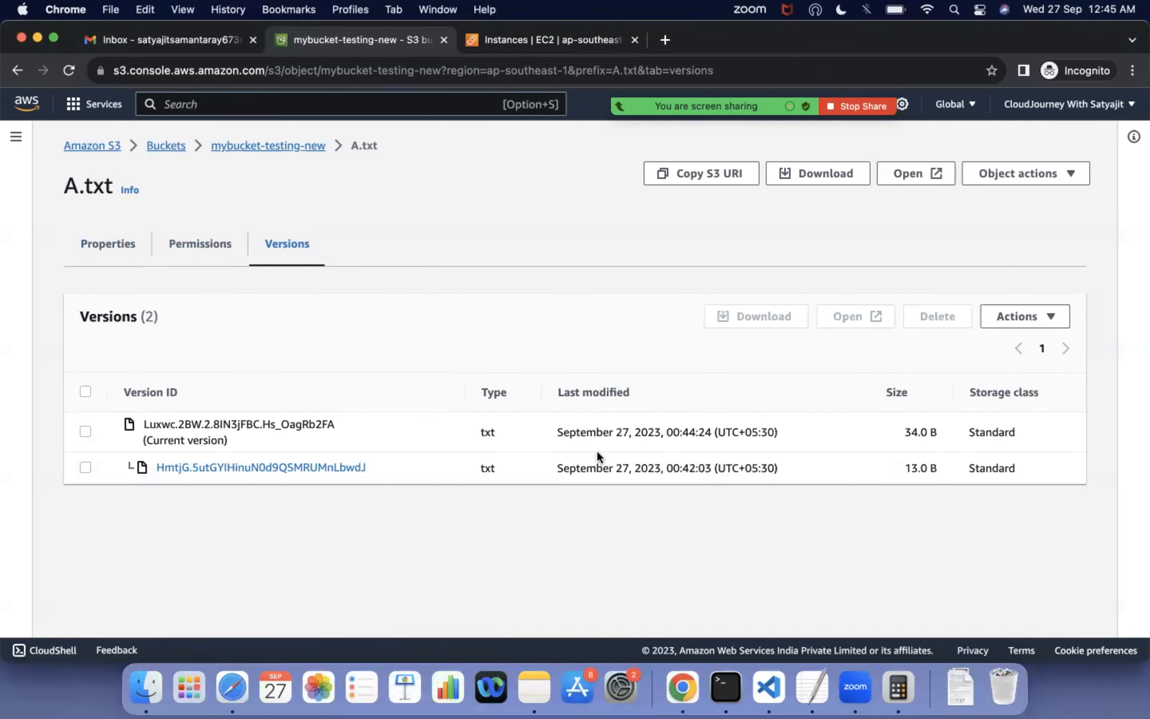
- Go to the older version's own object page, open its contents in the browser, and close the preview
{"action": "left_click", "coordinate": [228, 468]}
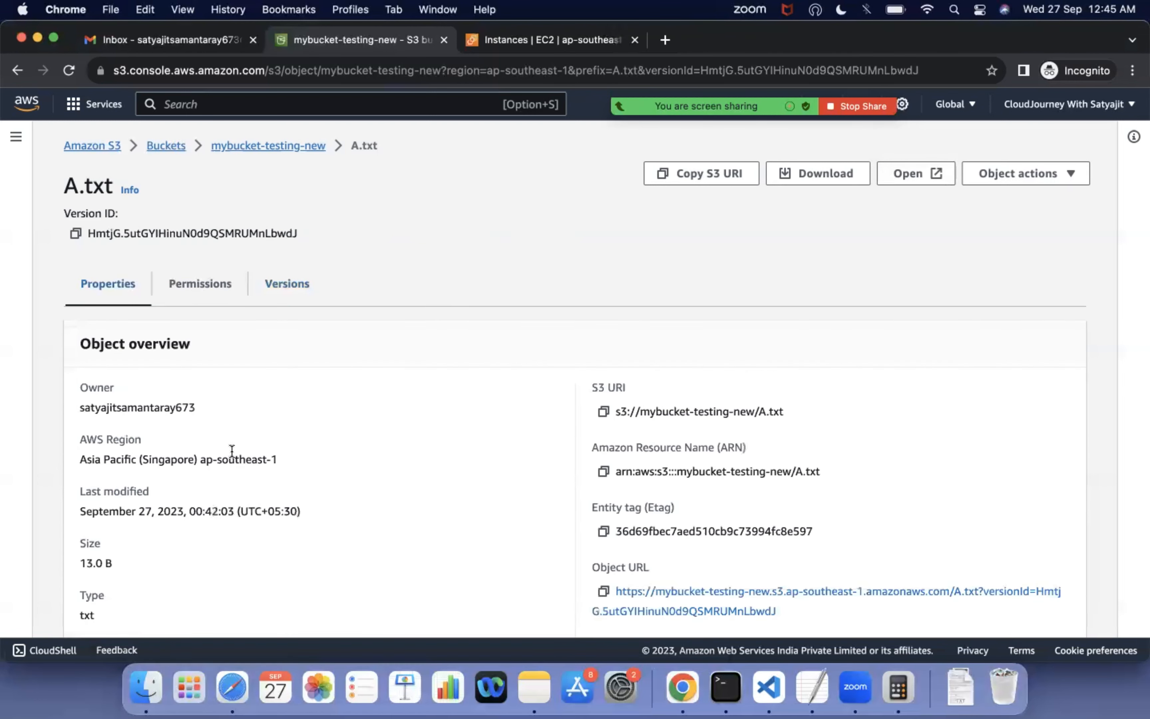
{"action": "left_click", "coordinate": [288, 285]}
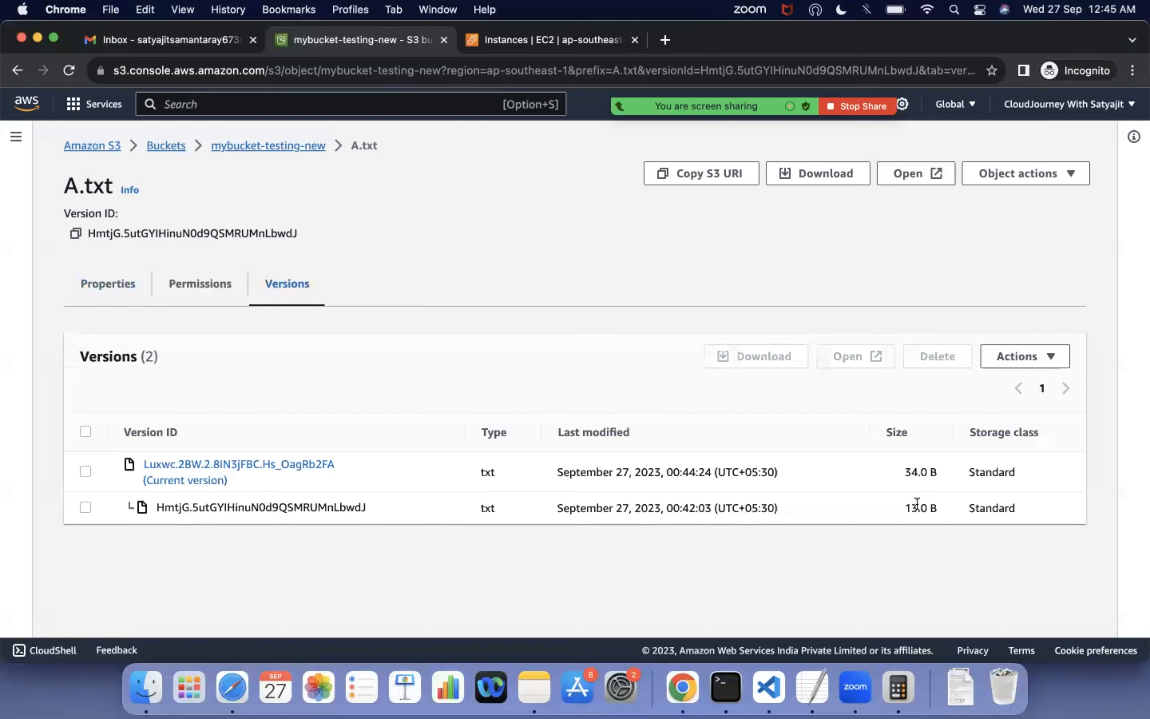
{"action": "left_click", "coordinate": [85, 507]}
{"action": "left_click", "coordinate": [919, 174]}
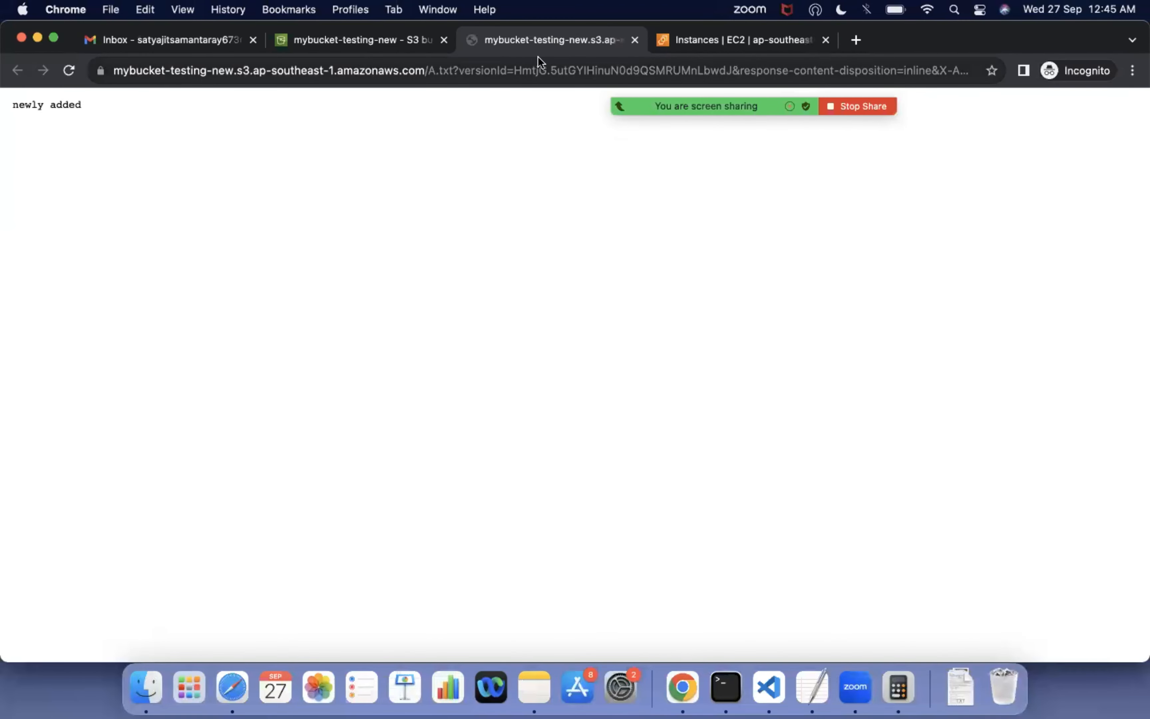
{"action": "left_click", "coordinate": [634, 40]}
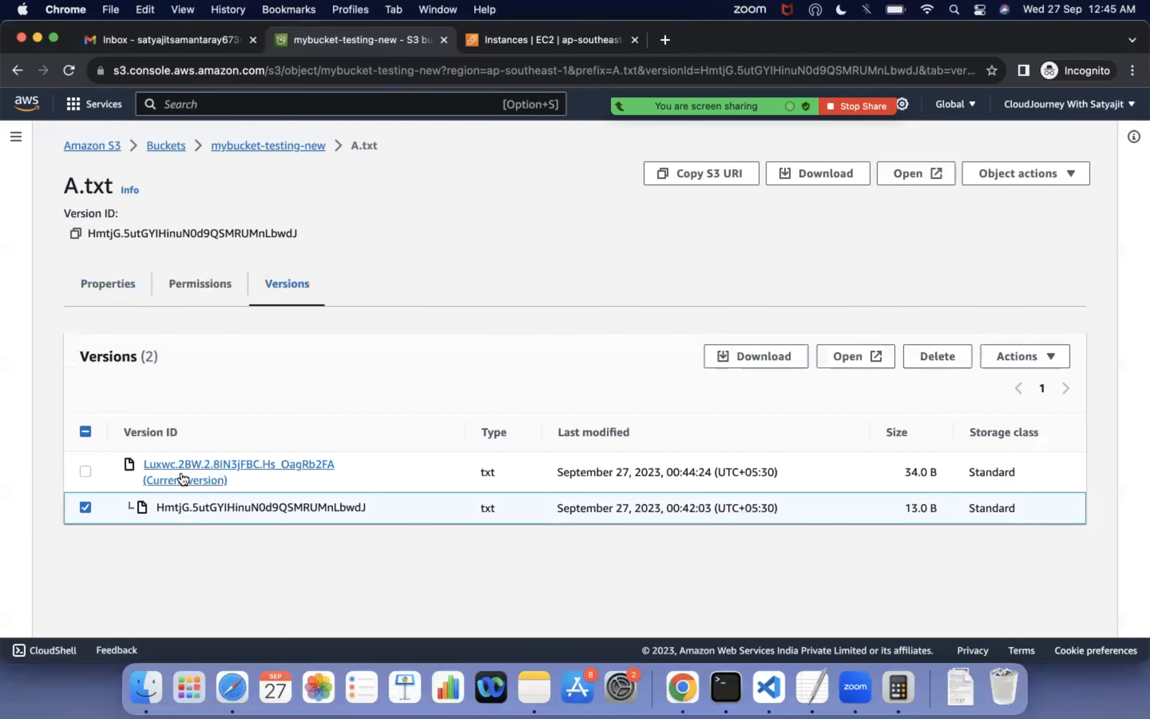
- Switch to the current version of A.txt, view its contents in the browser, and return to its list of versions
{"action": "left_click", "coordinate": [85, 472]}
{"action": "left_click", "coordinate": [86, 505]}
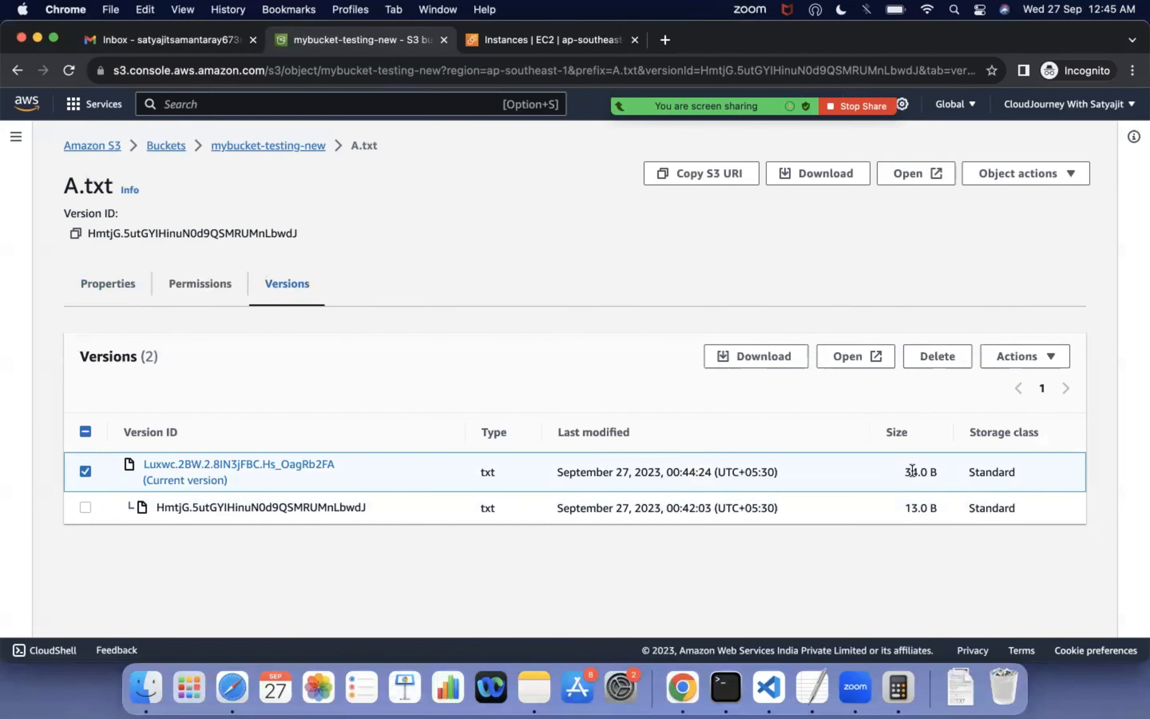
{"action": "left_click", "coordinate": [248, 468]}
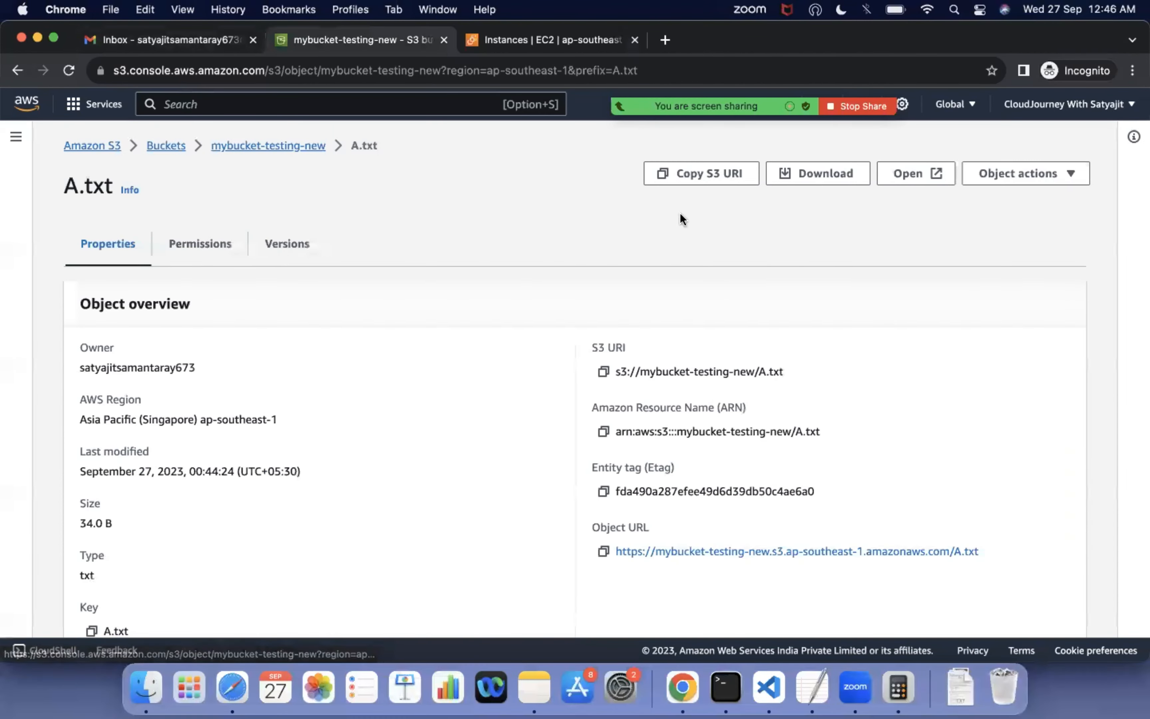
{"action": "left_click", "coordinate": [901, 176]}
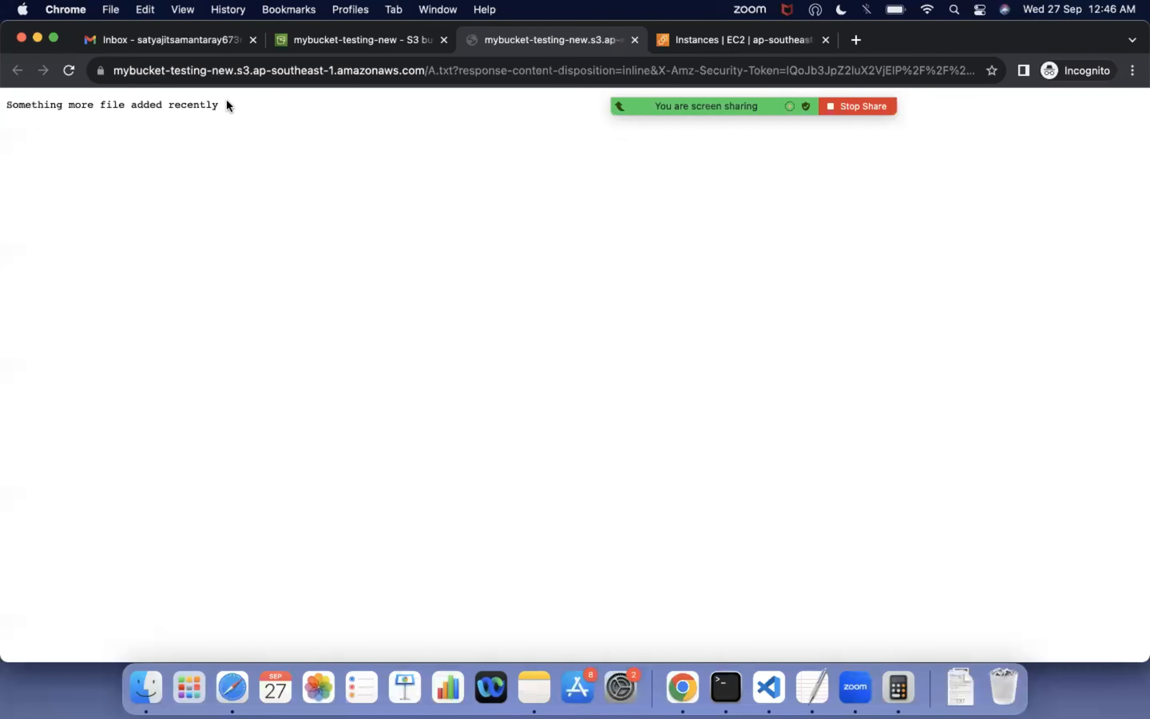
{"action": "left_click", "coordinate": [634, 40]}
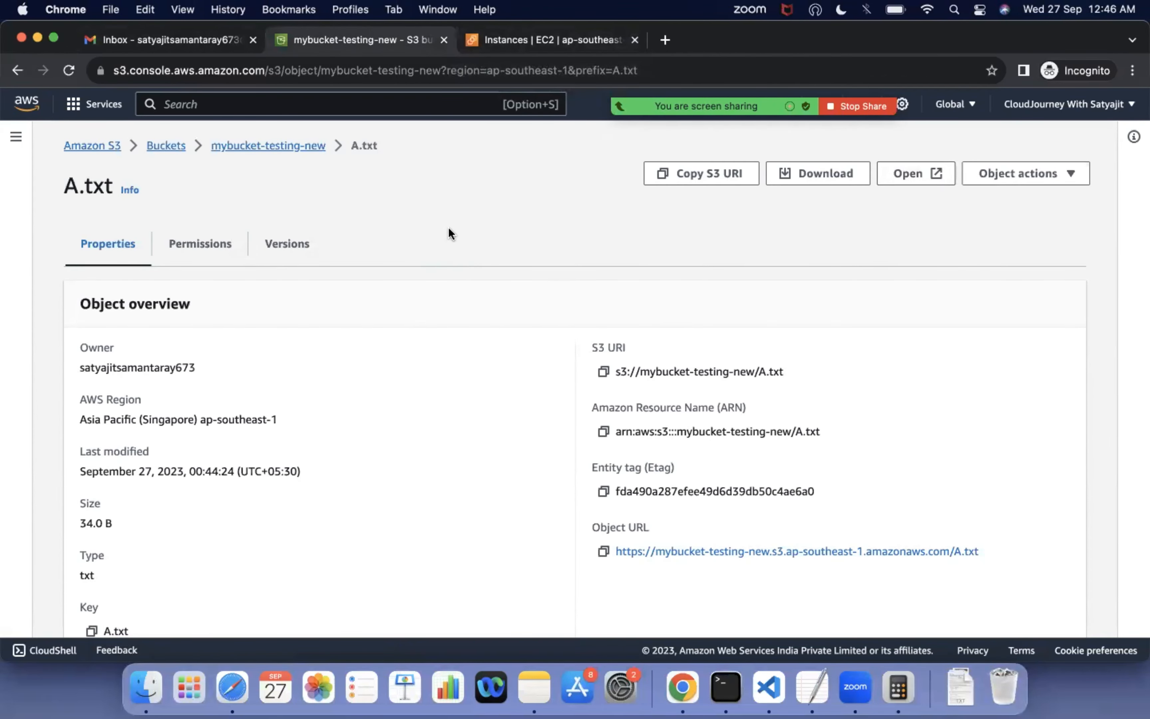
{"action": "left_click", "coordinate": [309, 247]}
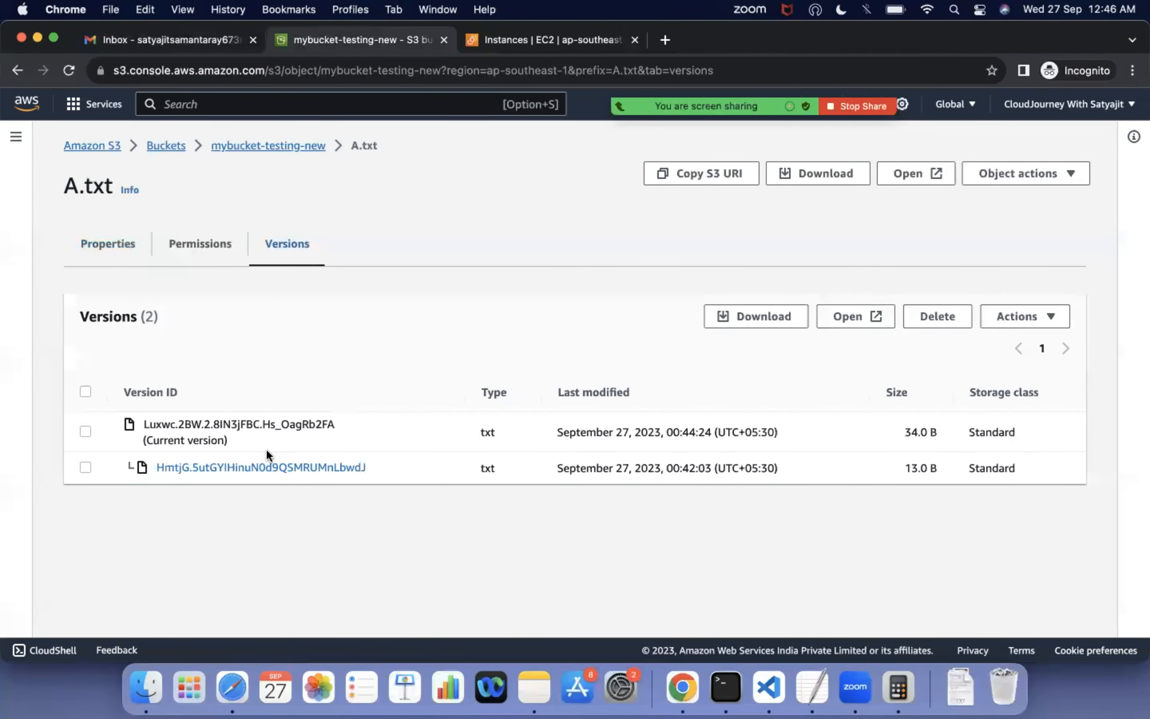
- Extend the line in the Desktop file A.txt to "Something more file added recently and old file modified", then save and close it
{"action": "left_click", "coordinate": [147, 684]}
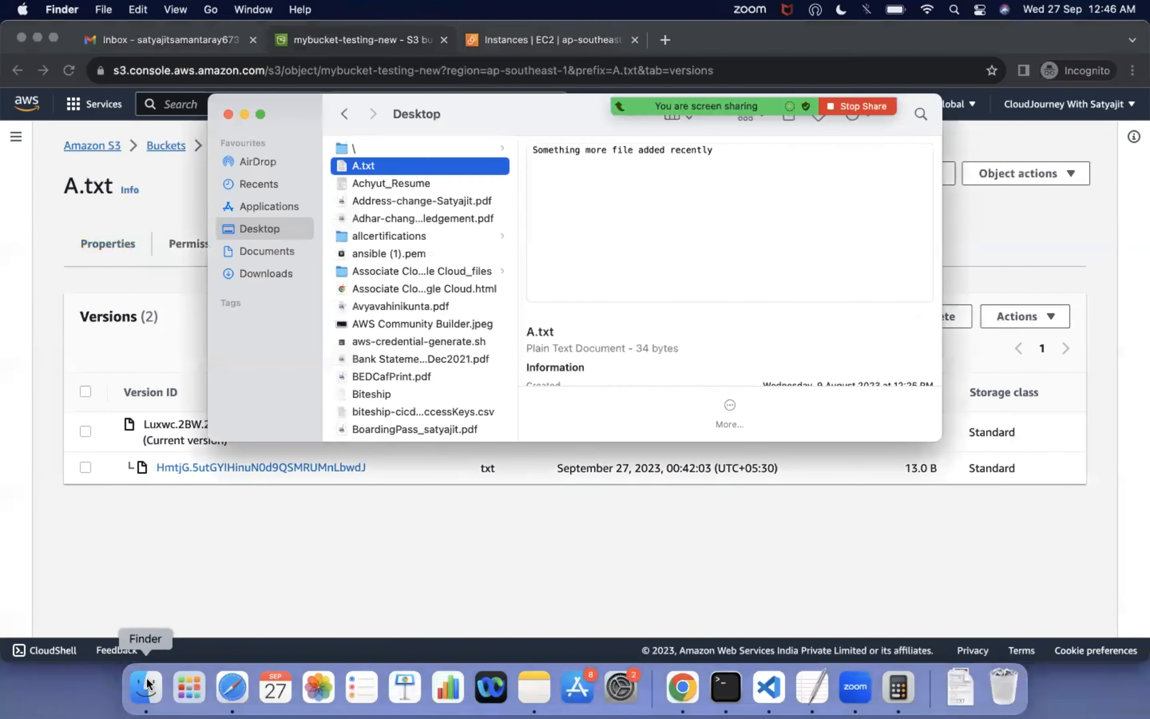
{"action": "double_click", "coordinate": [371, 166]}
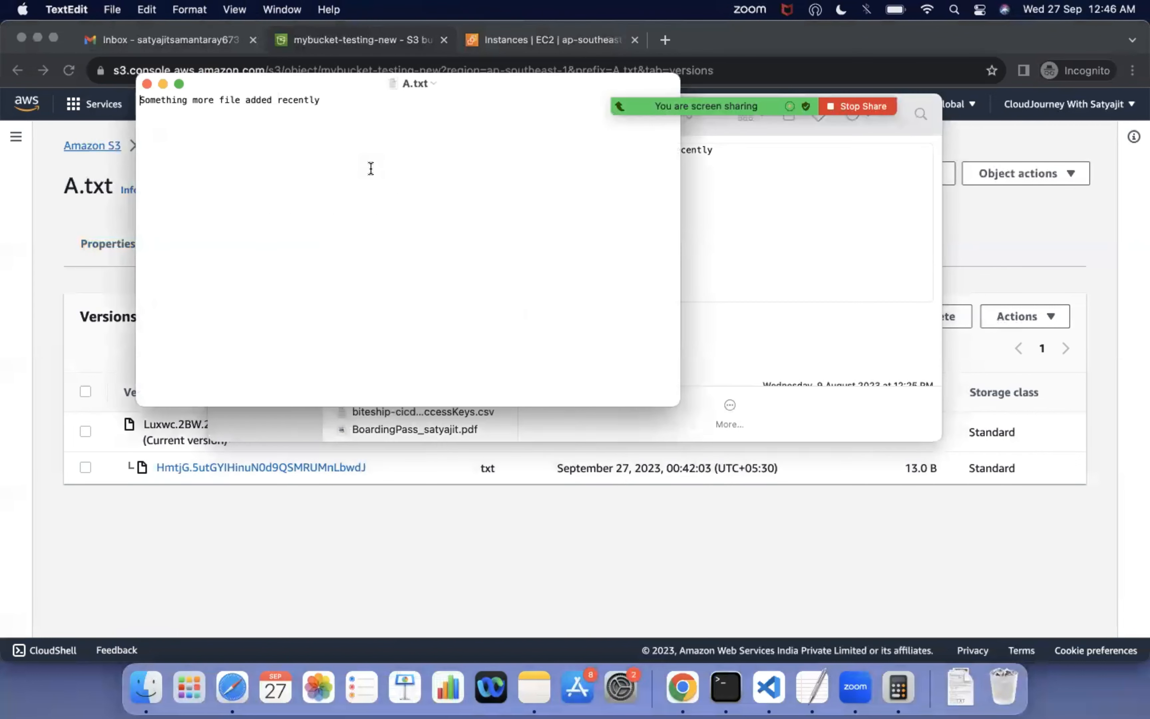
{"action": "type", "text": "and old"}
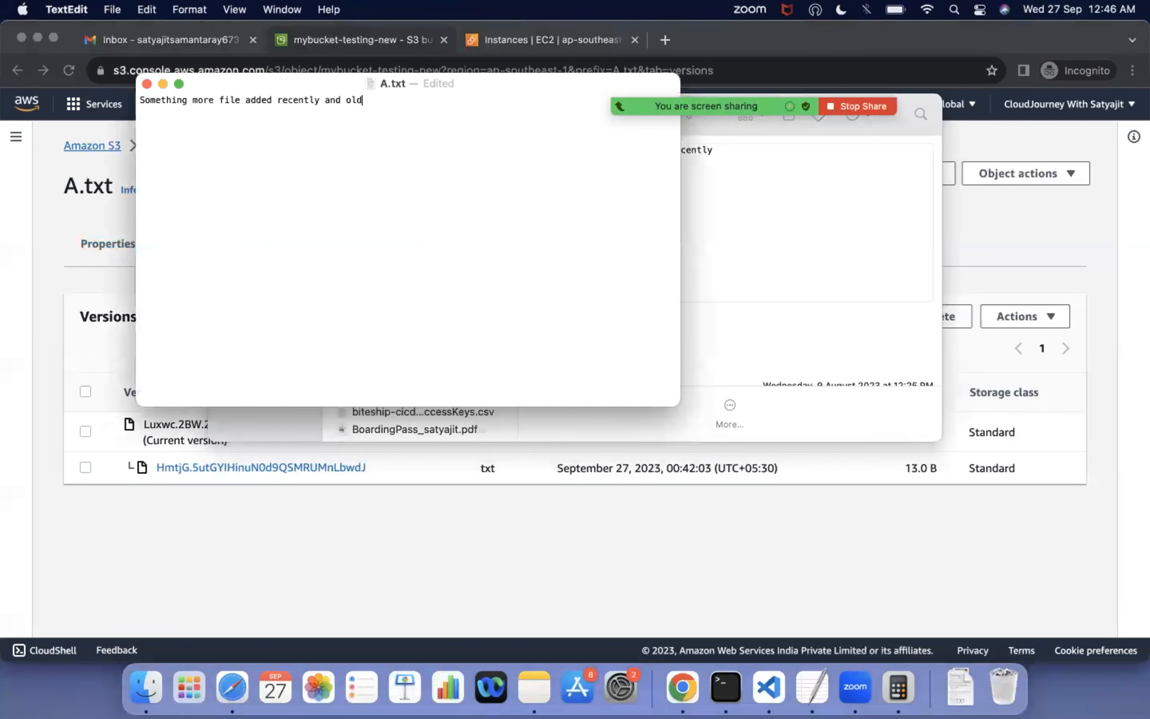
{"action": "type", "text": " file modified"}
{"action": "key", "text": "cmd+s"}
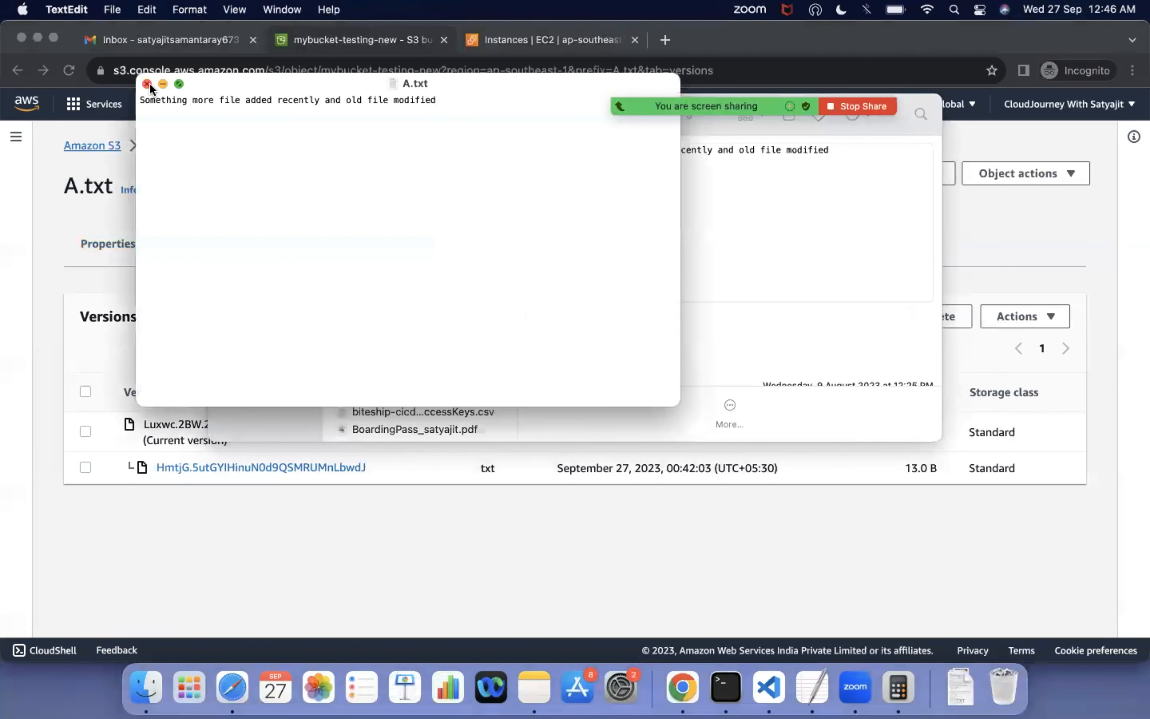
{"action": "left_click", "coordinate": [146, 83]}
{"action": "left_click", "coordinate": [52, 278]}
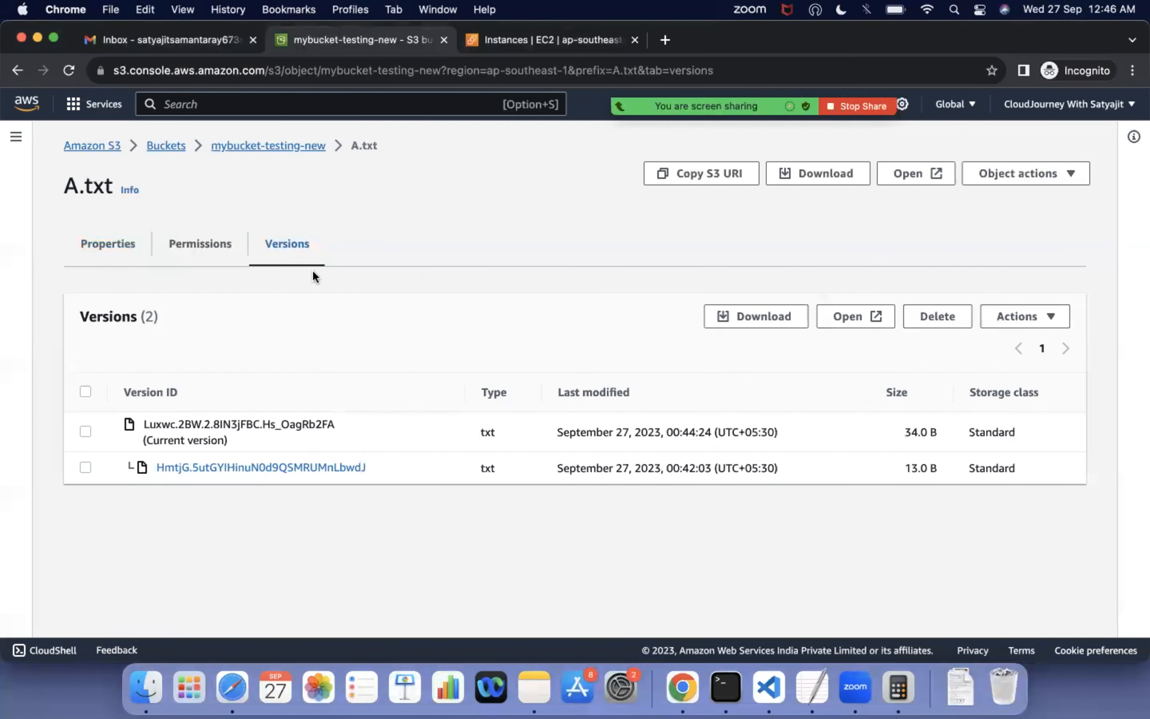
- Upload the modified A.txt from the Desktop folder to mybucket-testing-new and close the upload status
{"action": "left_click", "coordinate": [250, 145]}
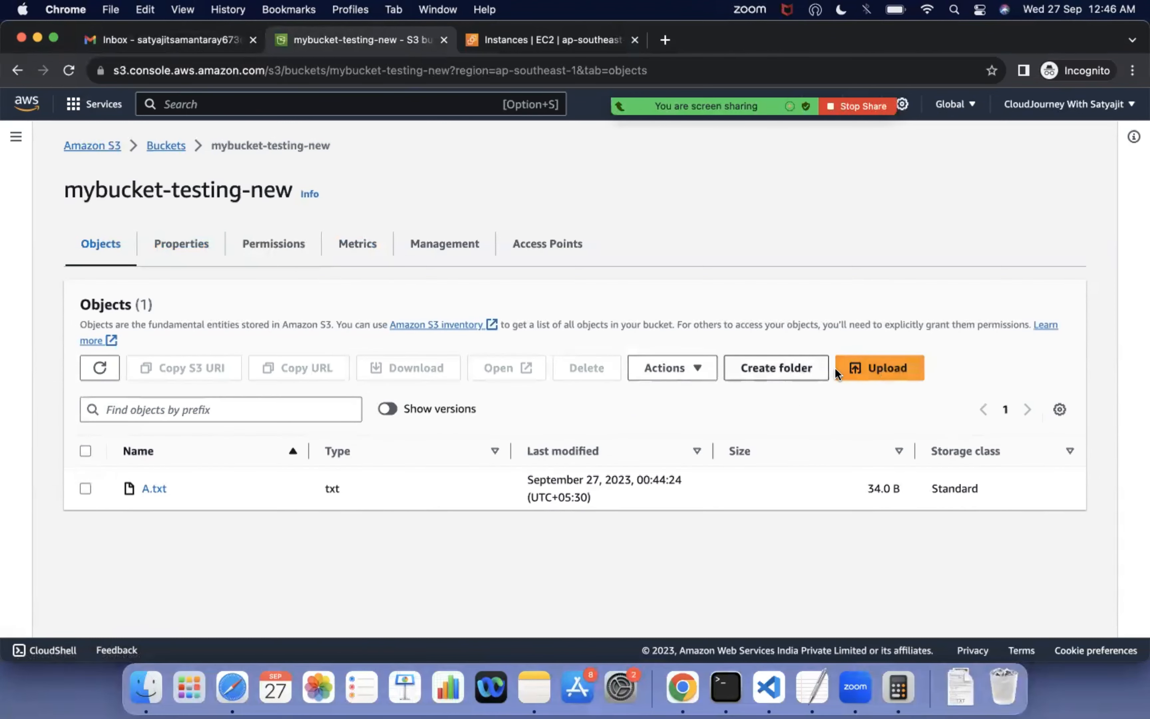
{"action": "left_click", "coordinate": [860, 373]}
{"action": "left_click", "coordinate": [554, 351]}
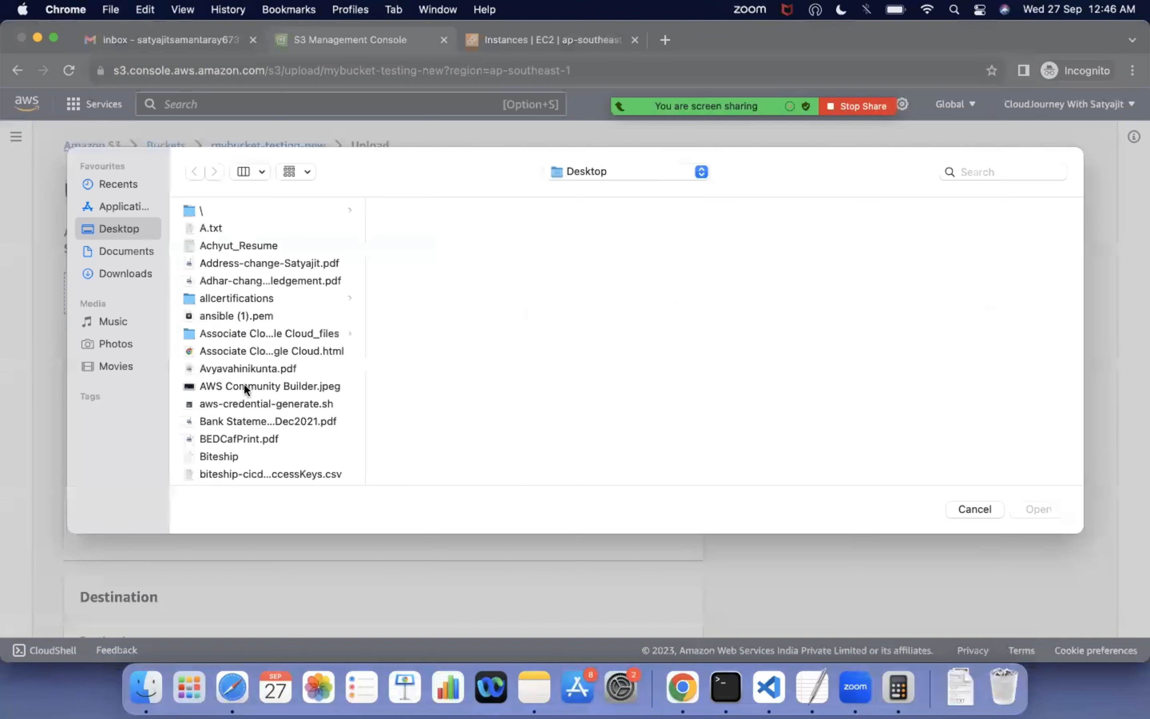
{"action": "left_click", "coordinate": [220, 230]}
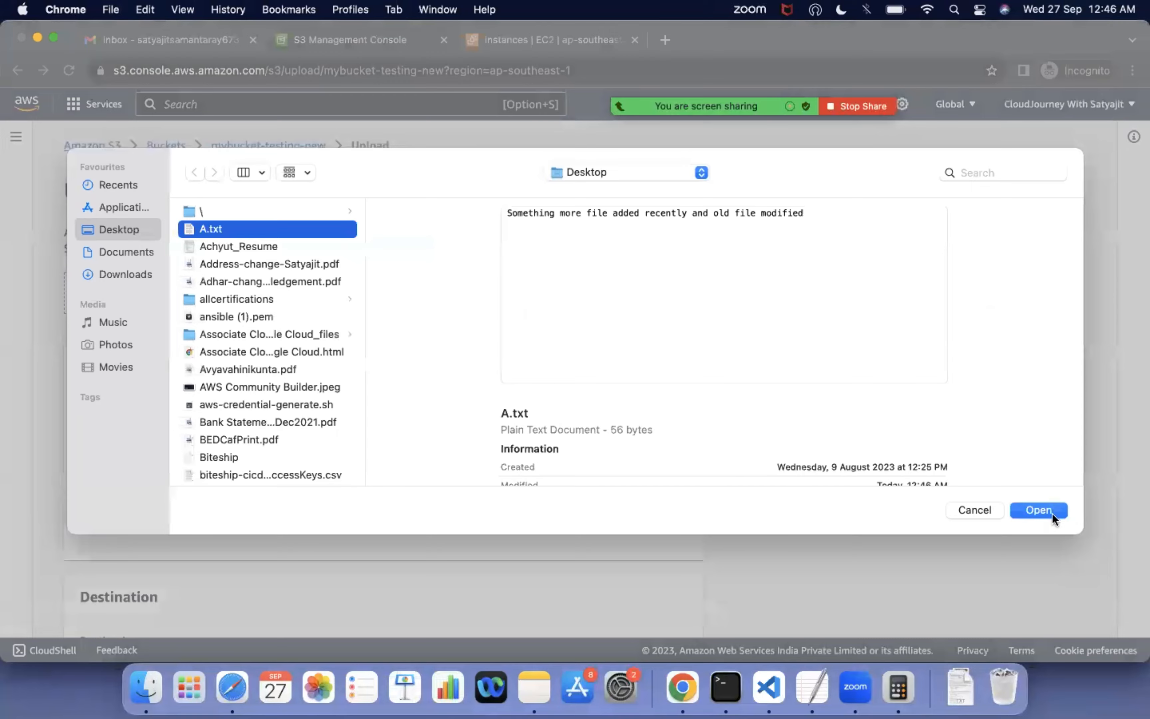
{"action": "left_click", "coordinate": [1041, 514]}
{"action": "scroll", "coordinate": [659, 475], "scroll_direction": "down", "scroll_amount": 5}
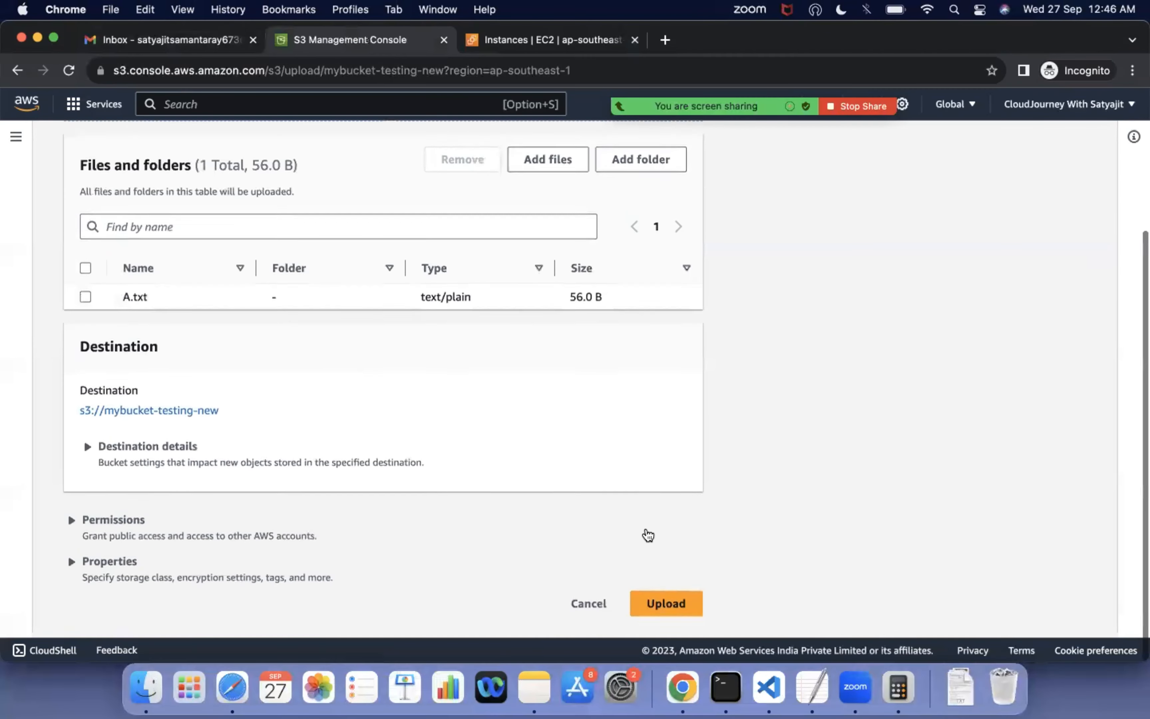
{"action": "left_click", "coordinate": [655, 609]}
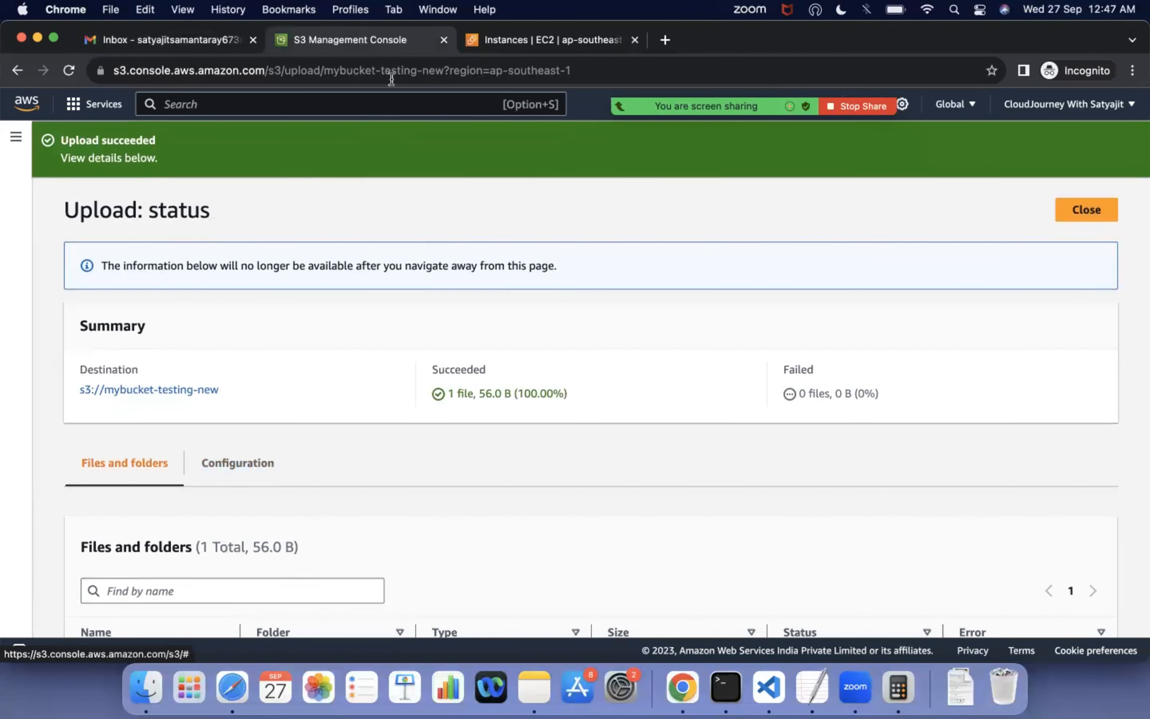
{"action": "scroll", "coordinate": [226, 442], "scroll_direction": "down", "scroll_amount": 3}
{"action": "scroll", "coordinate": [1039, 267], "scroll_direction": "up", "scroll_amount": 3}
{"action": "left_click", "coordinate": [1085, 209]}
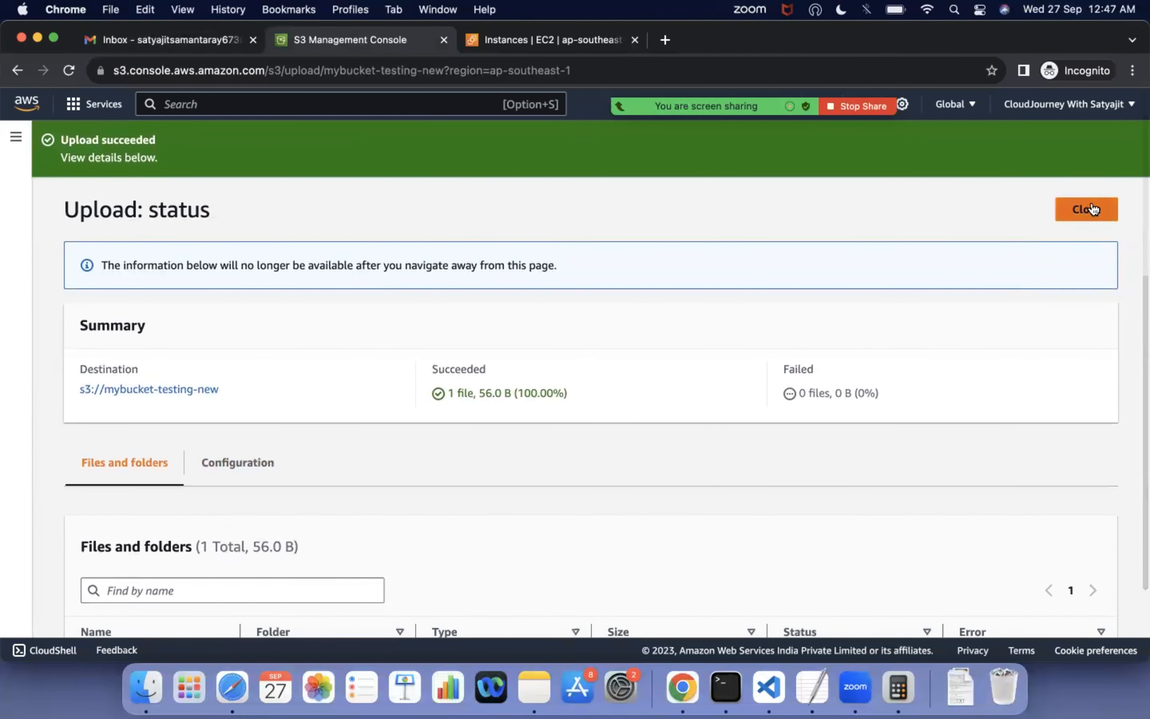
- From the version list of A.txt, view the contents of the version just before the current one in the browser, and close the preview
{"action": "left_click", "coordinate": [152, 486]}
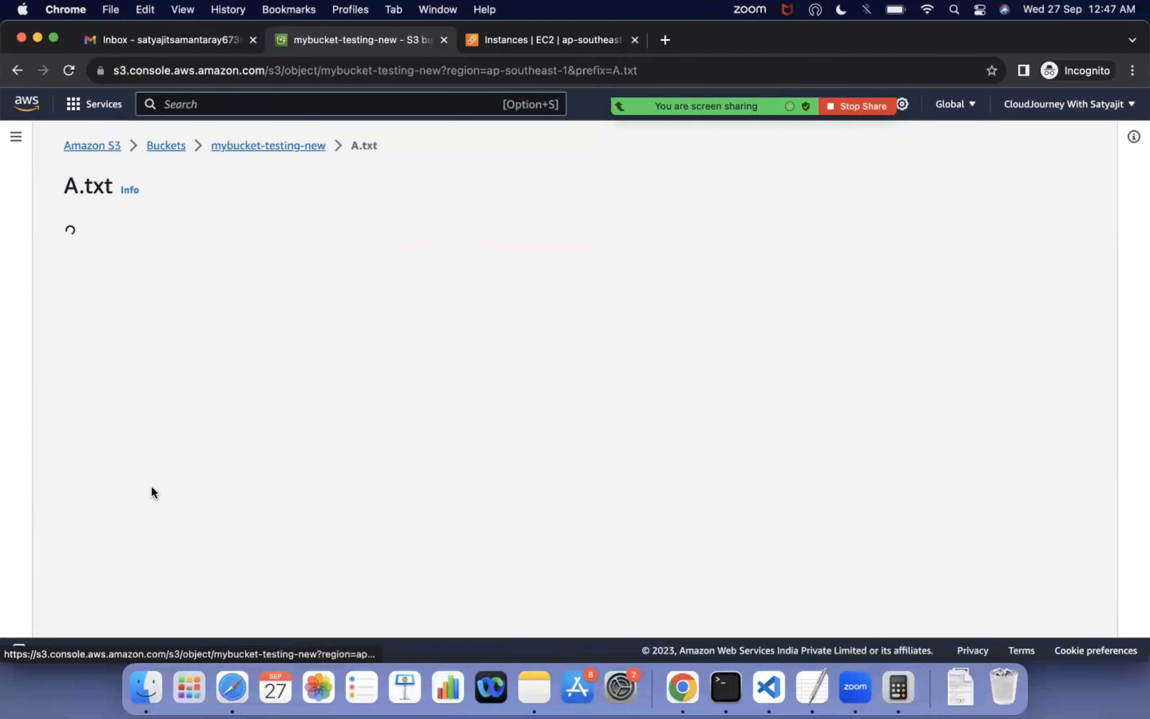
{"action": "left_click", "coordinate": [294, 243]}
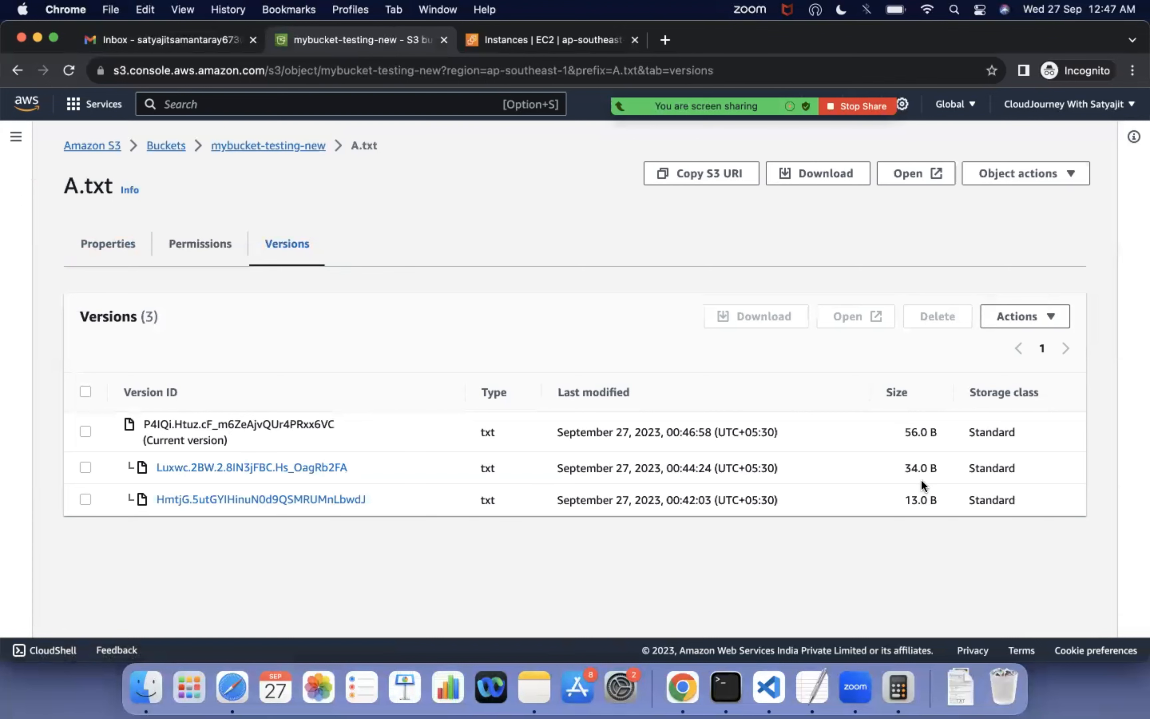
{"action": "left_click", "coordinate": [270, 468]}
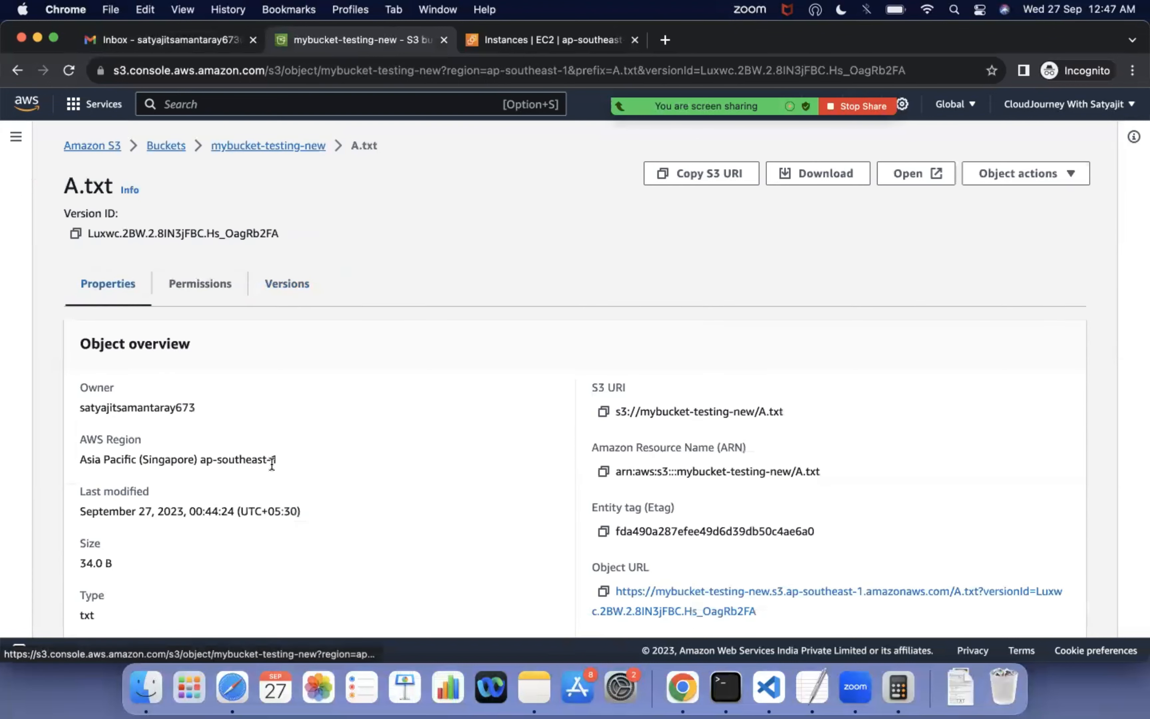
{"action": "left_click", "coordinate": [911, 171]}
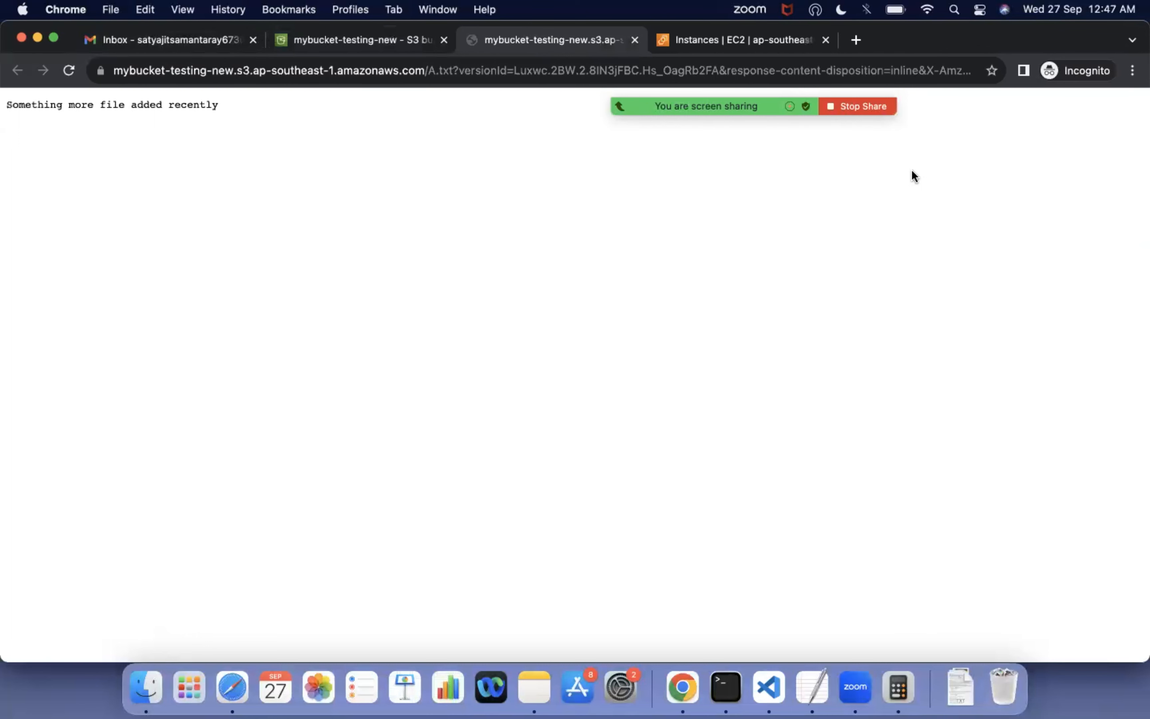
{"action": "left_click", "coordinate": [635, 39]}
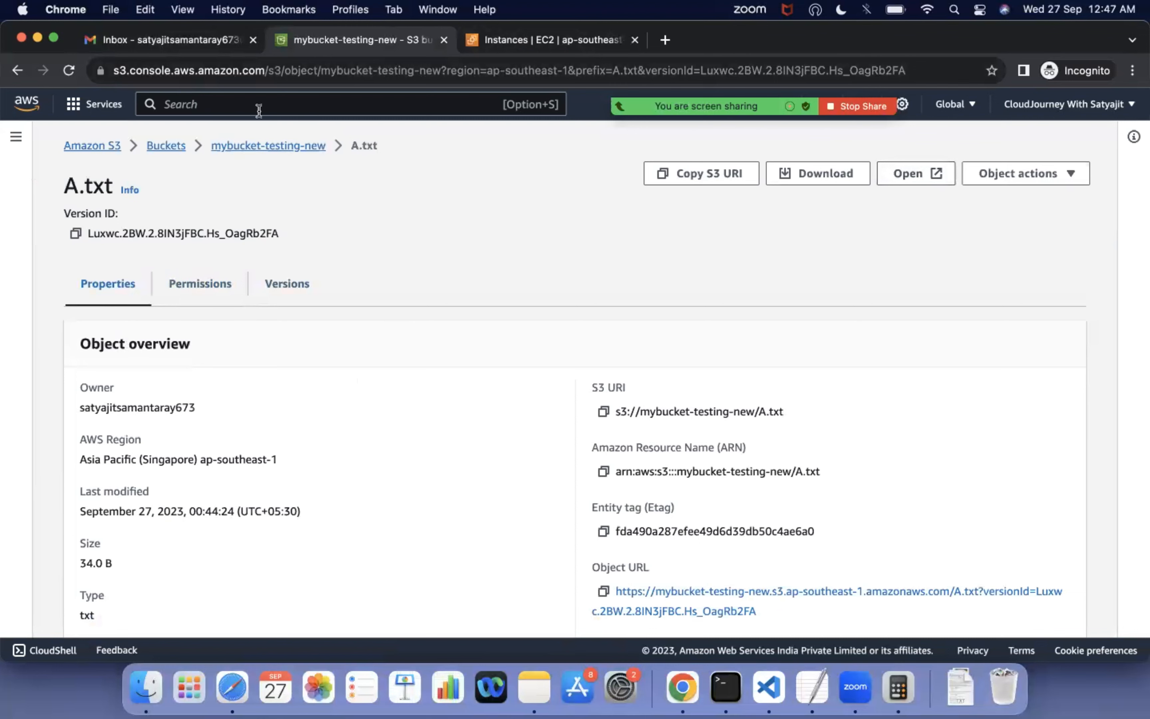
- Return to mybucket-testing-new, view the contents of the oldest version of A.txt in the browser, and close the preview
{"action": "left_click", "coordinate": [257, 145]}
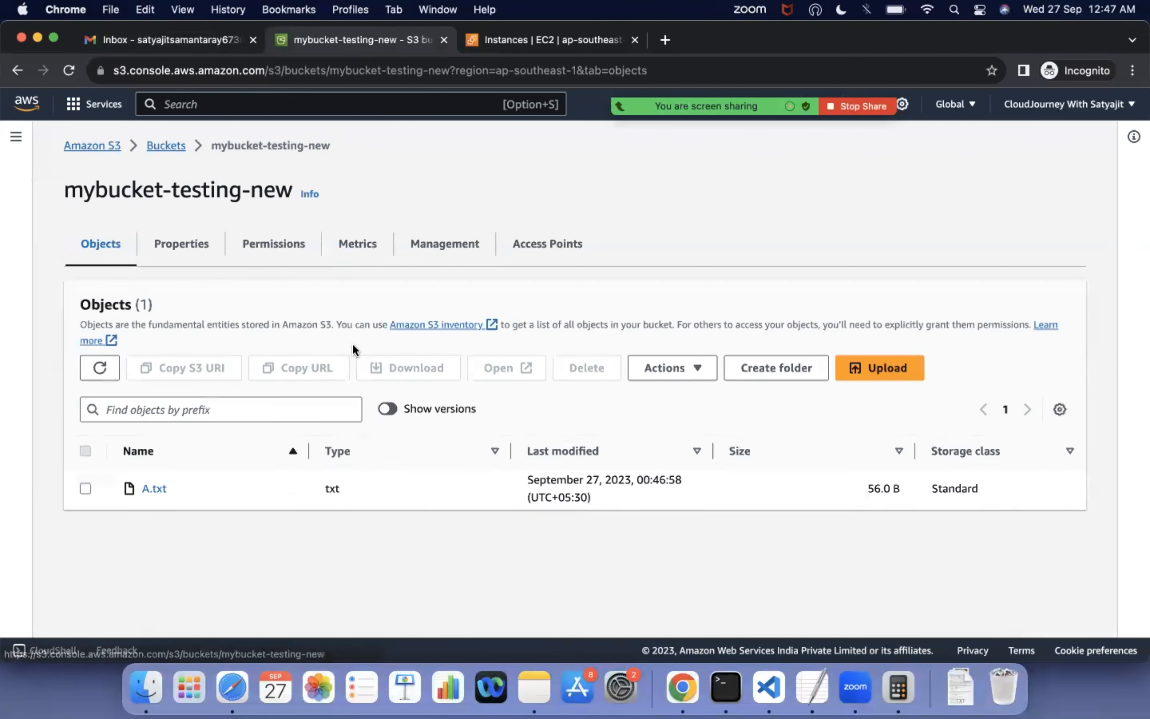
{"action": "left_click", "coordinate": [161, 489]}
{"action": "left_click", "coordinate": [295, 244]}
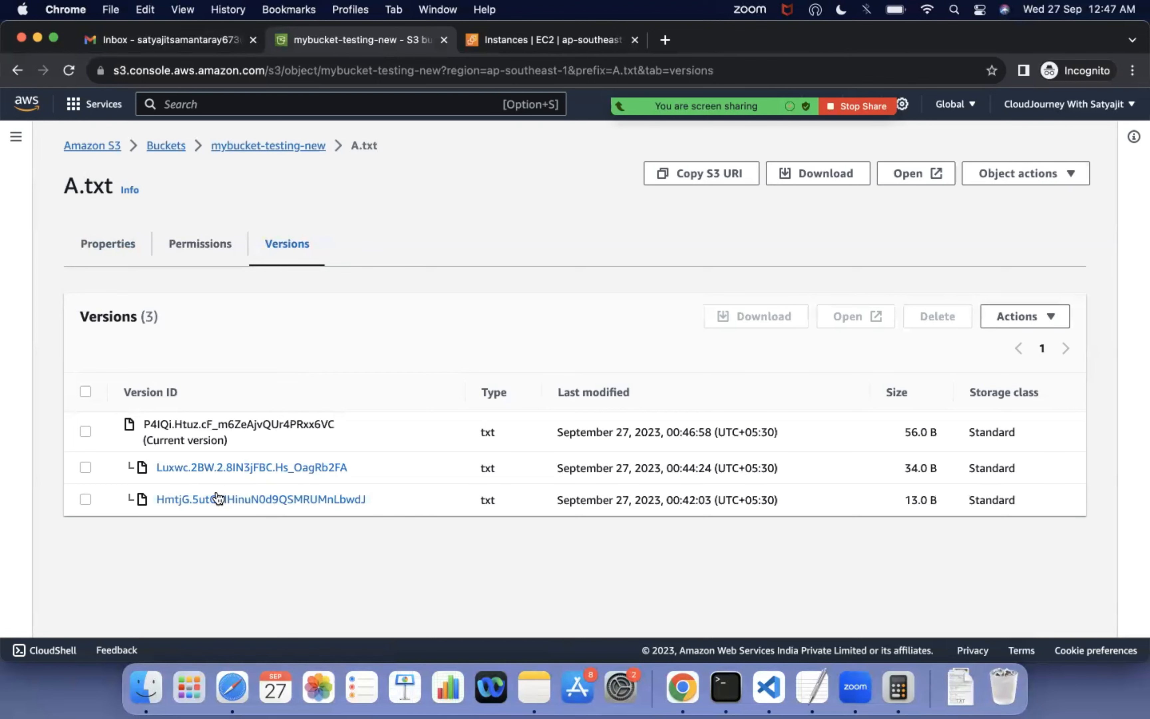
{"action": "left_click", "coordinate": [217, 498]}
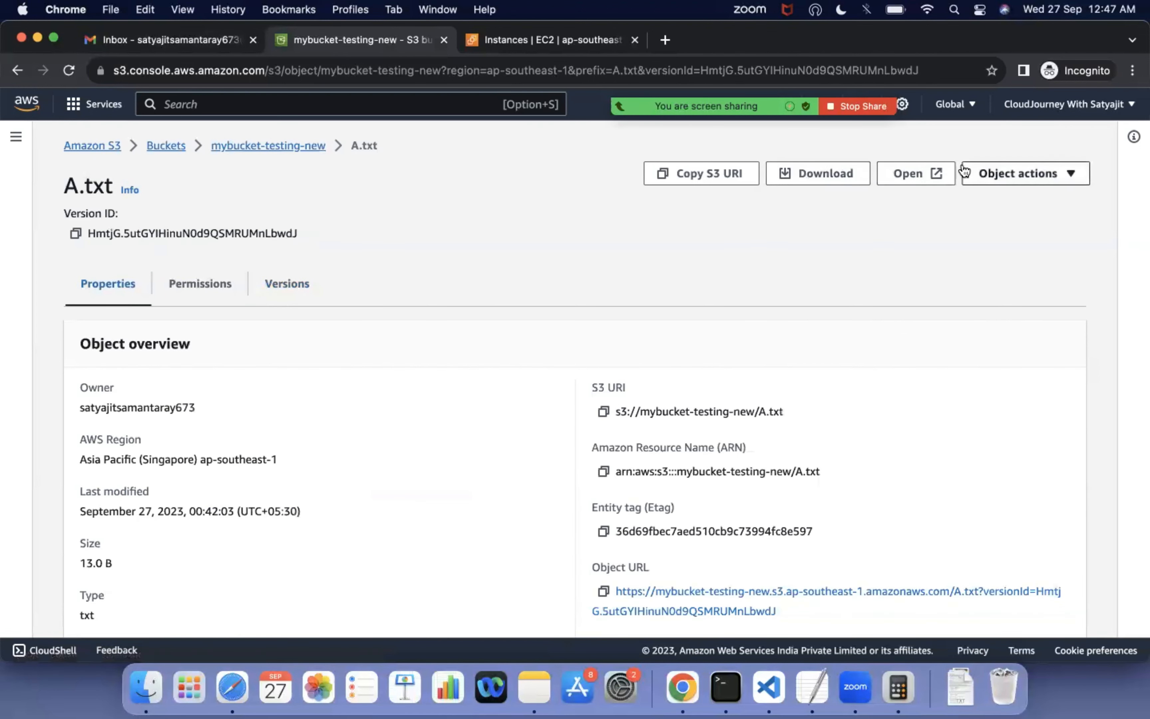
{"action": "left_click", "coordinate": [907, 174]}
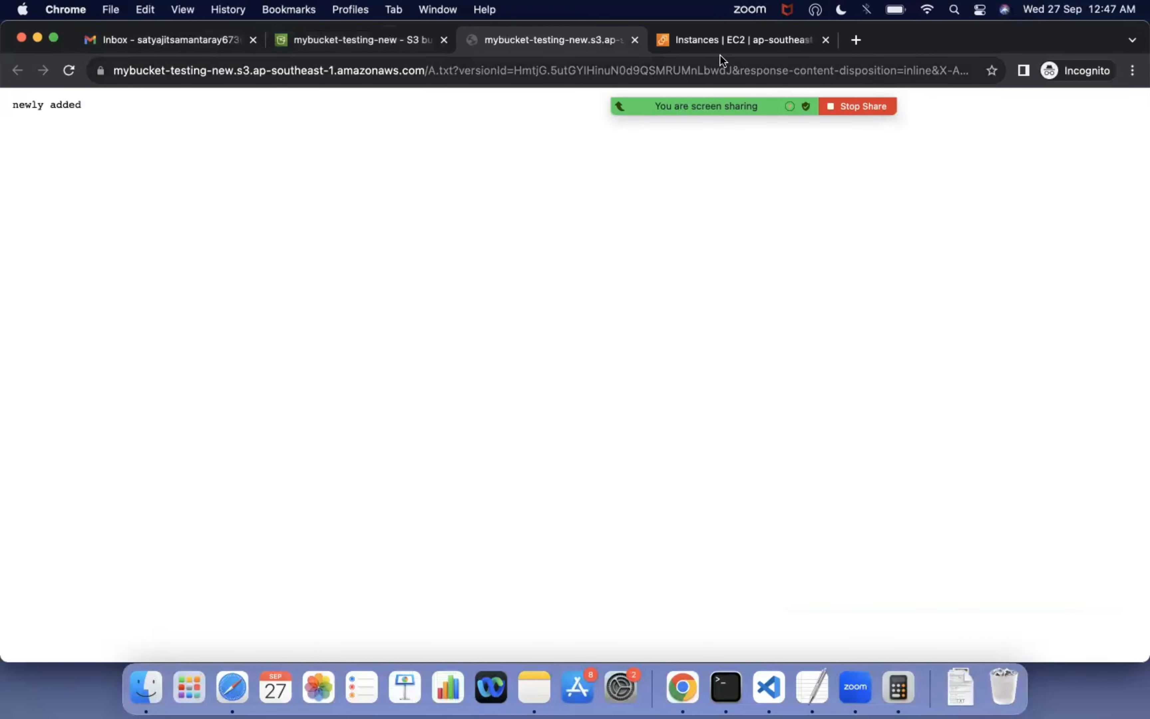
{"action": "left_click", "coordinate": [636, 40]}
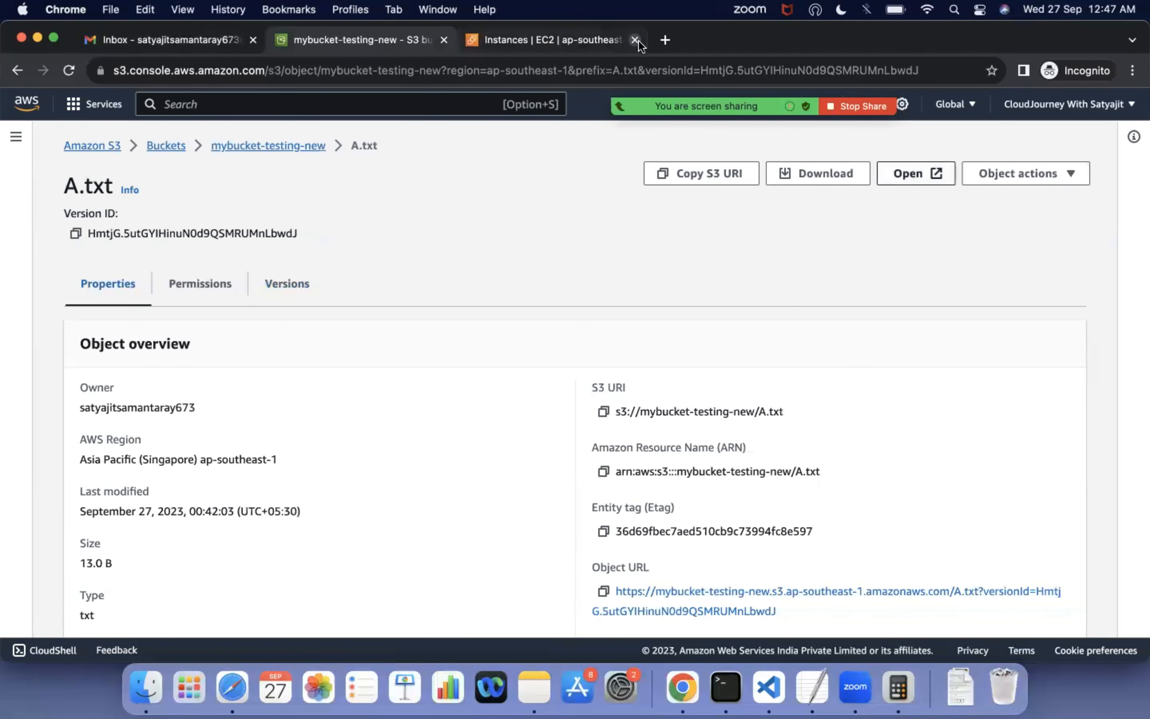